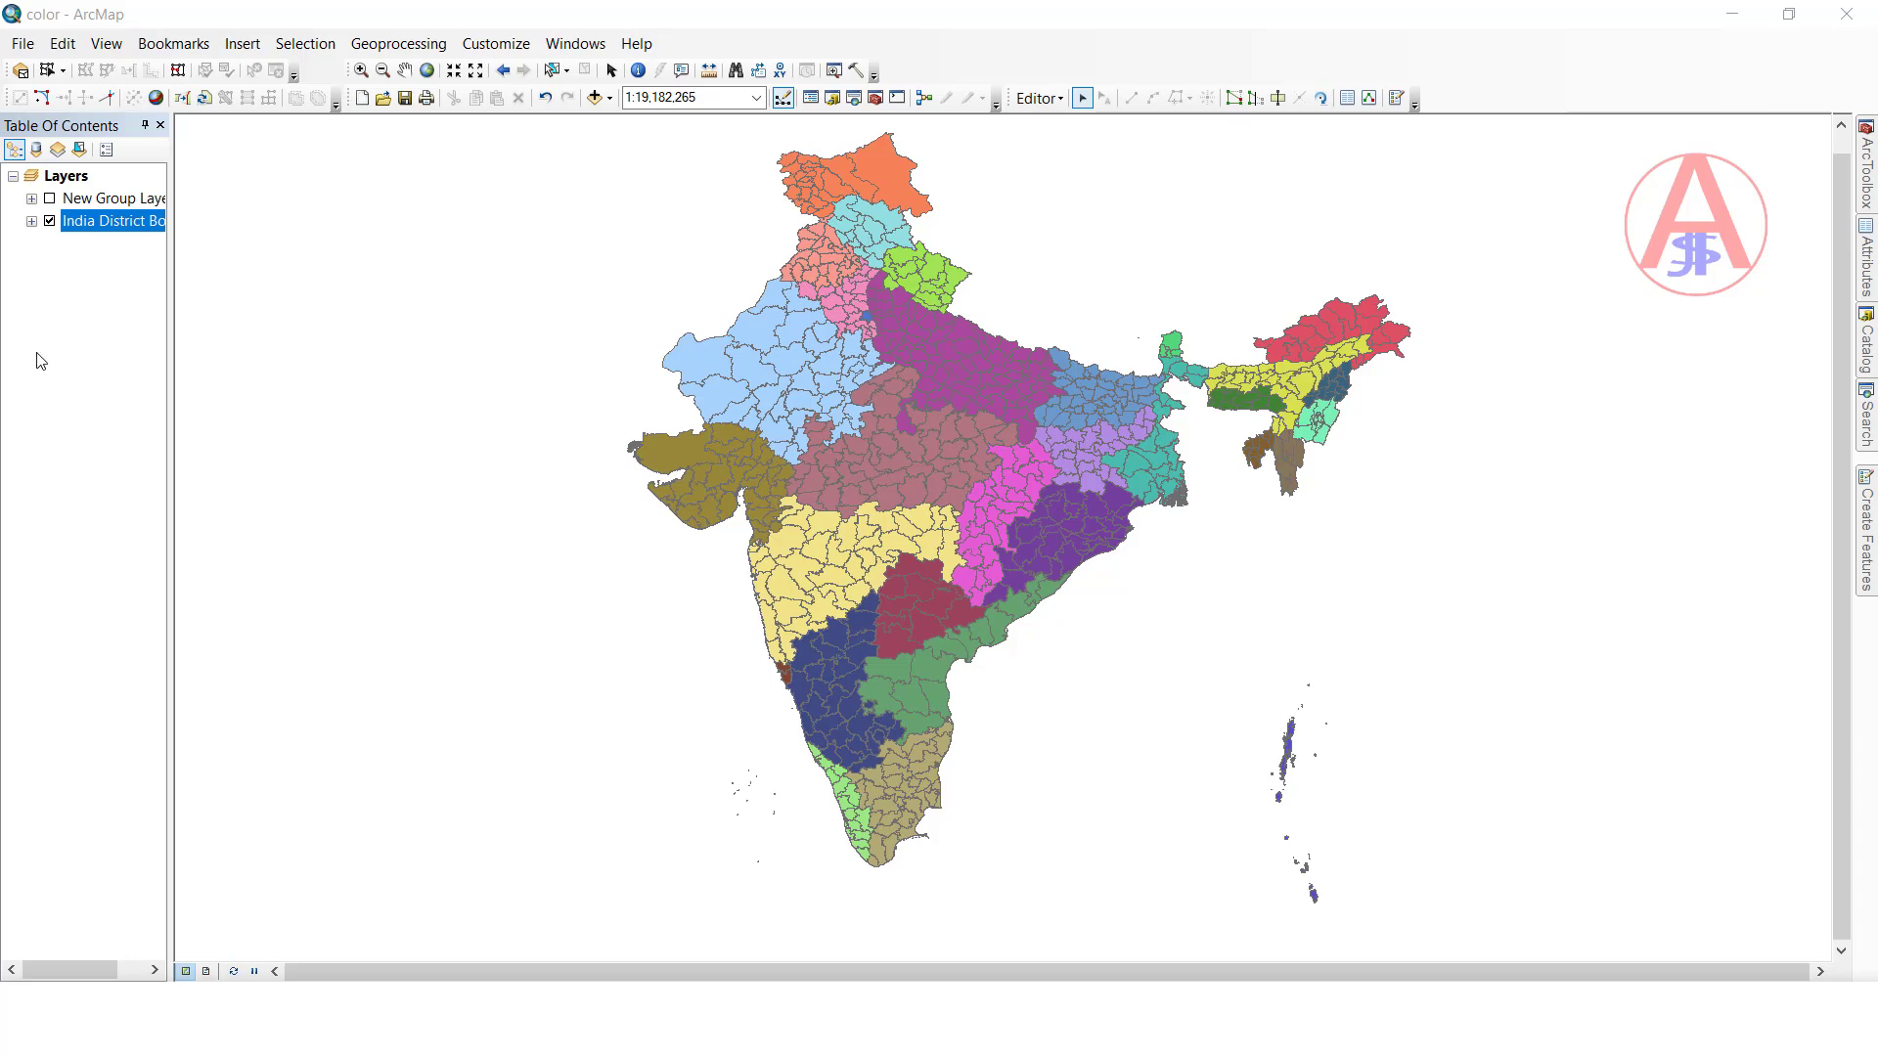
# Step: Bring up the shortcut menu for the India District Boundary layer in the Table of Contents
pyautogui.rightClick(78, 221)
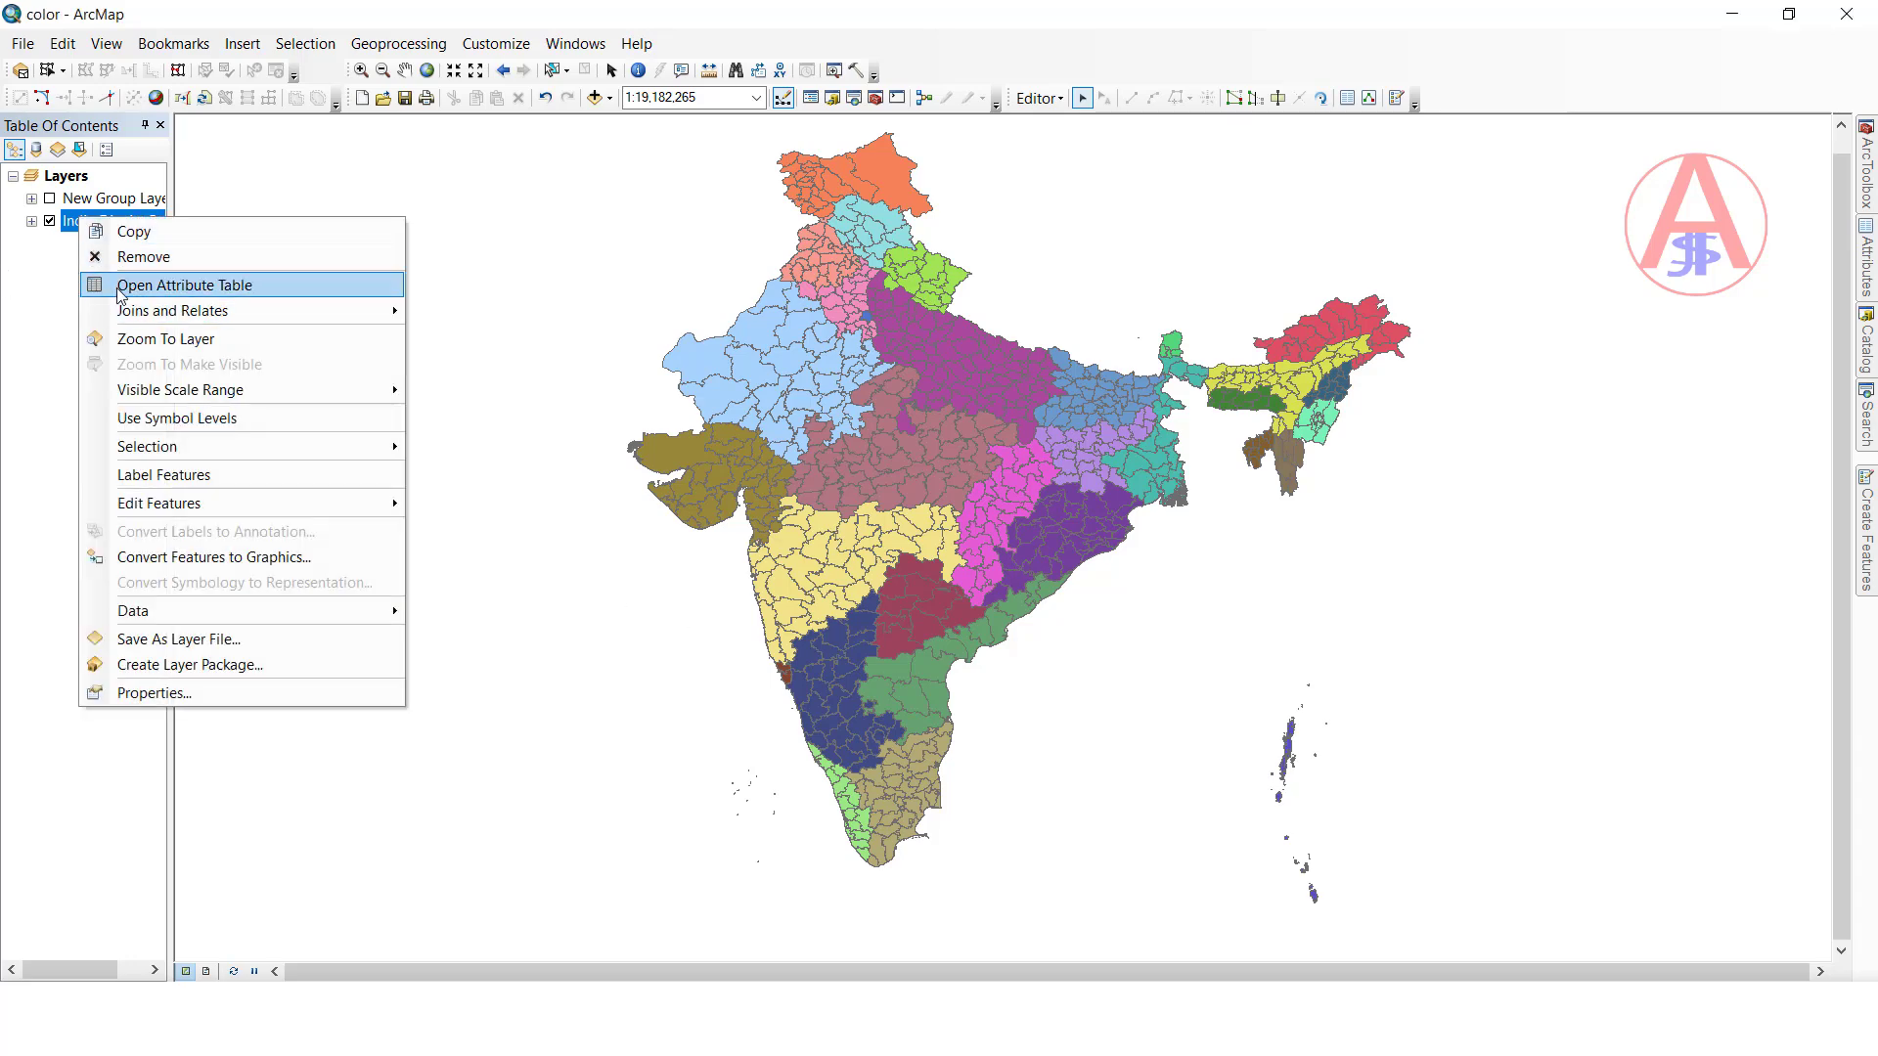
# Step: Open the India District Boundary attribute table and select records 414 Nagaland through 339 Madhya Pradesh
pyautogui.click(188, 288)
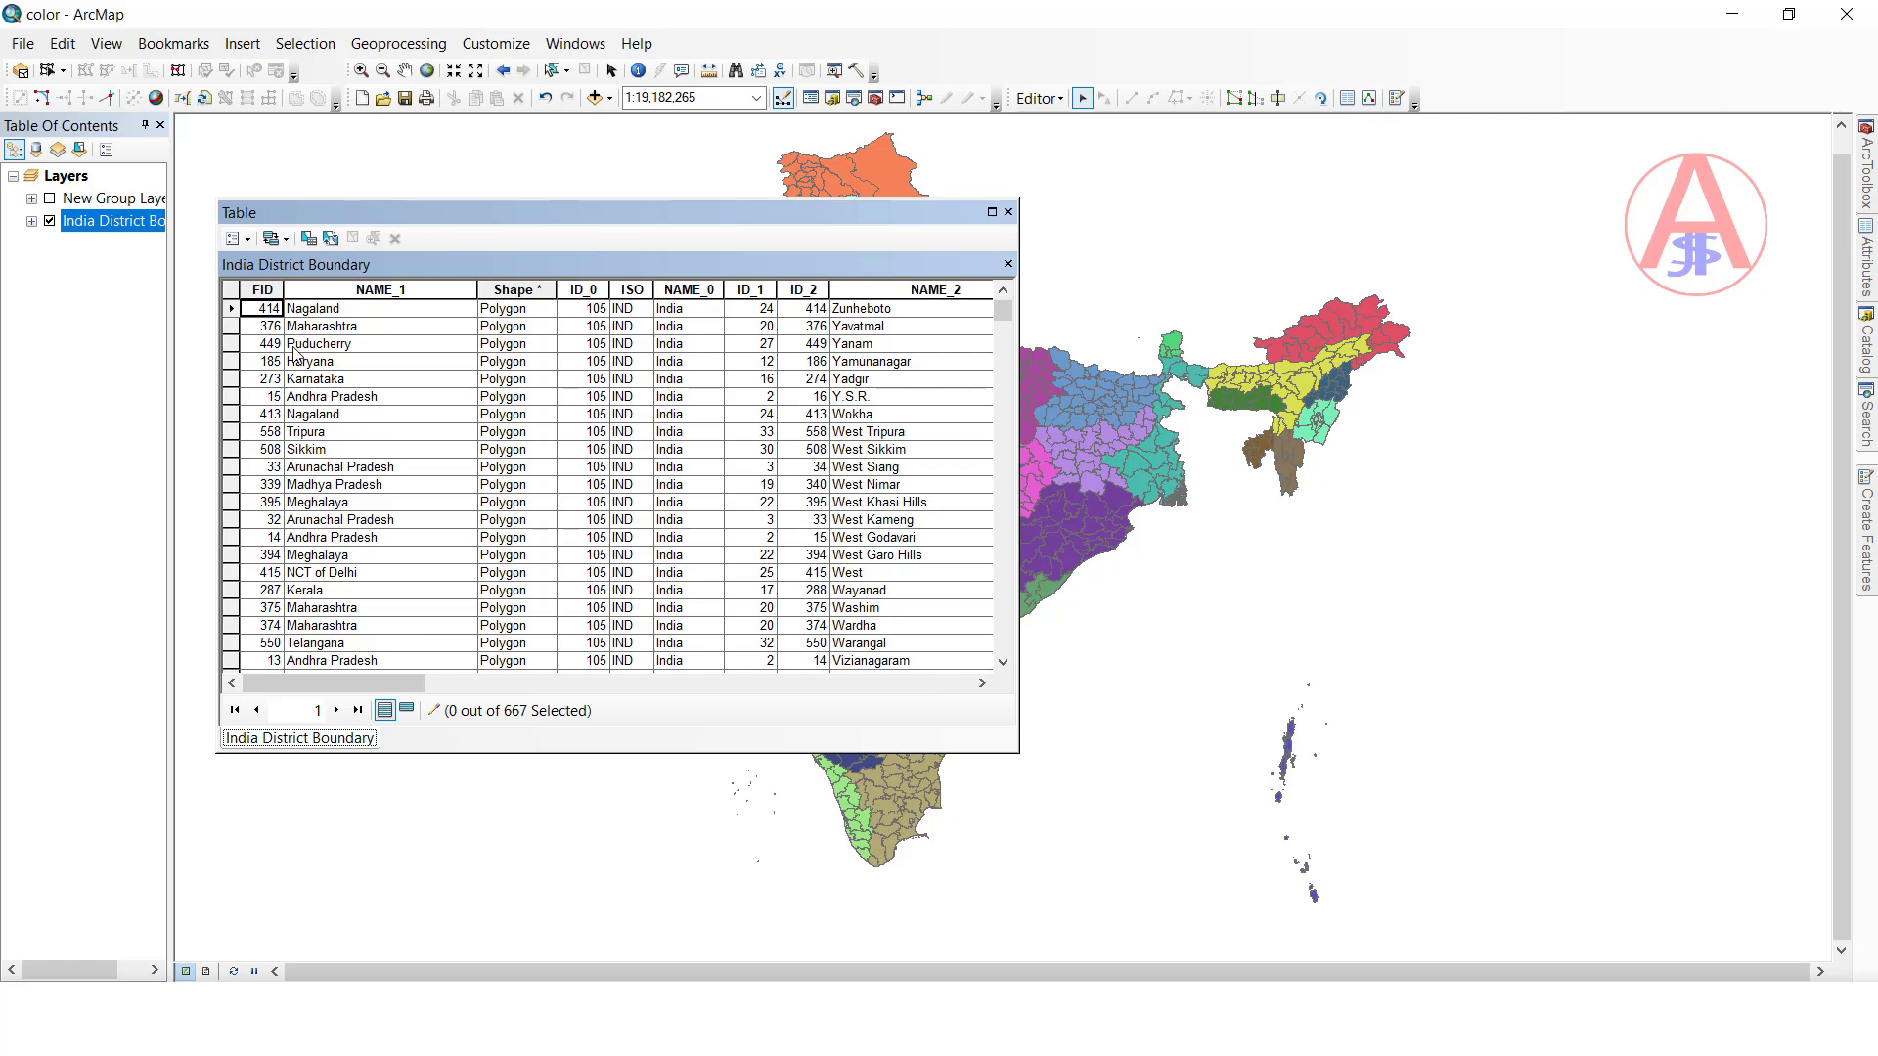
pyautogui.click(231, 308)
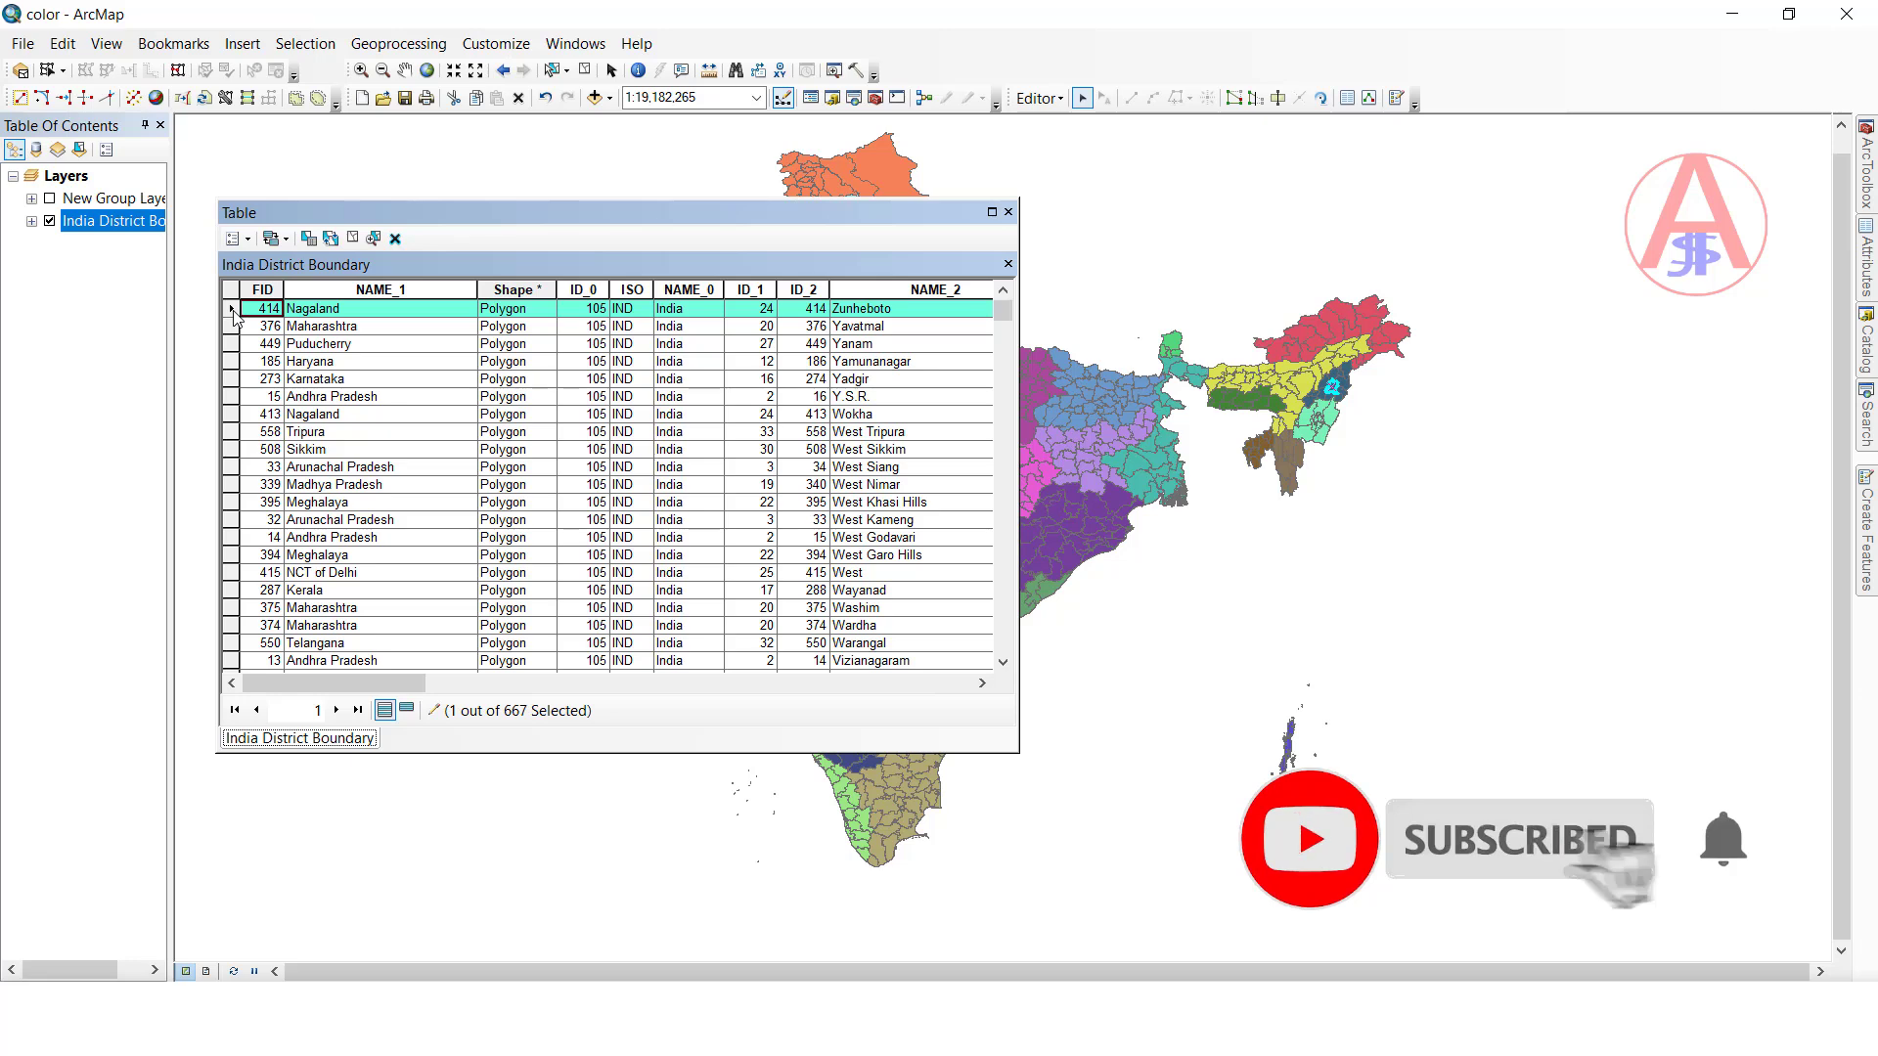
pyautogui.moveTo(236, 321); pyautogui.dragTo(291, 454)
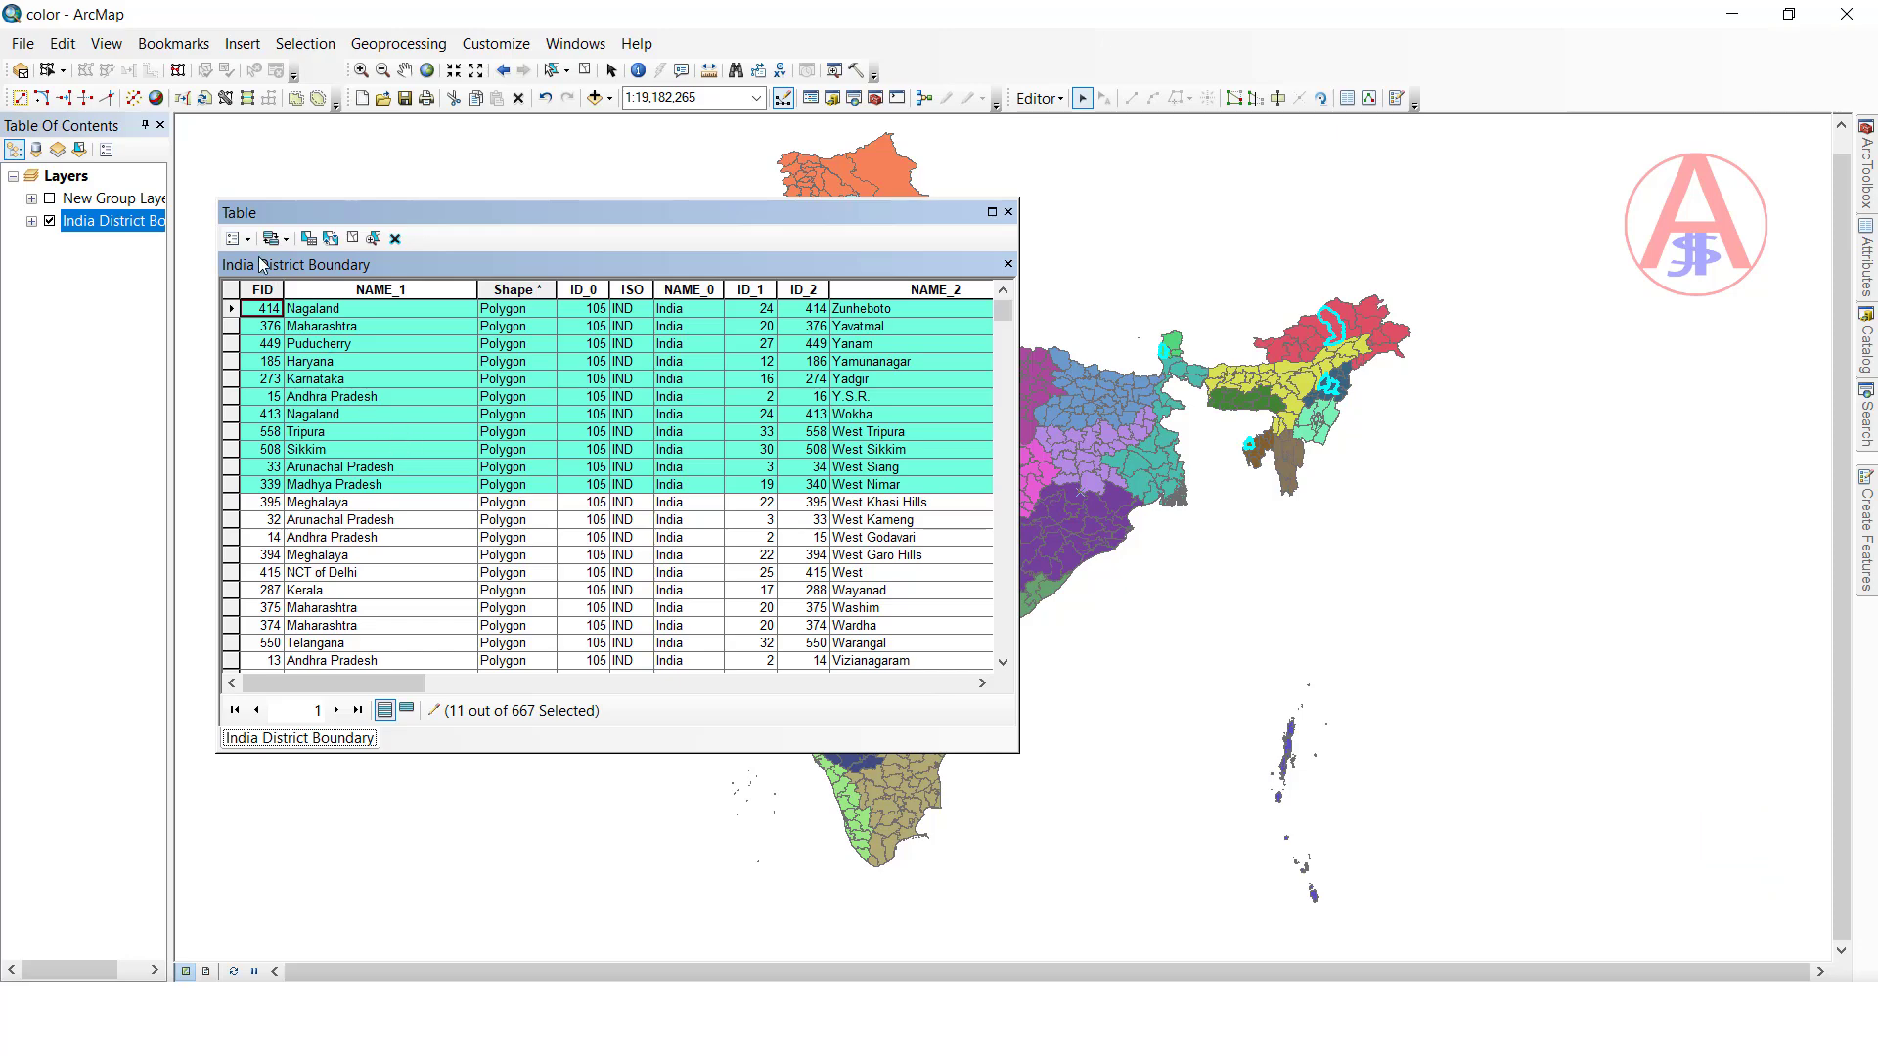
pyautogui.click(250, 237)
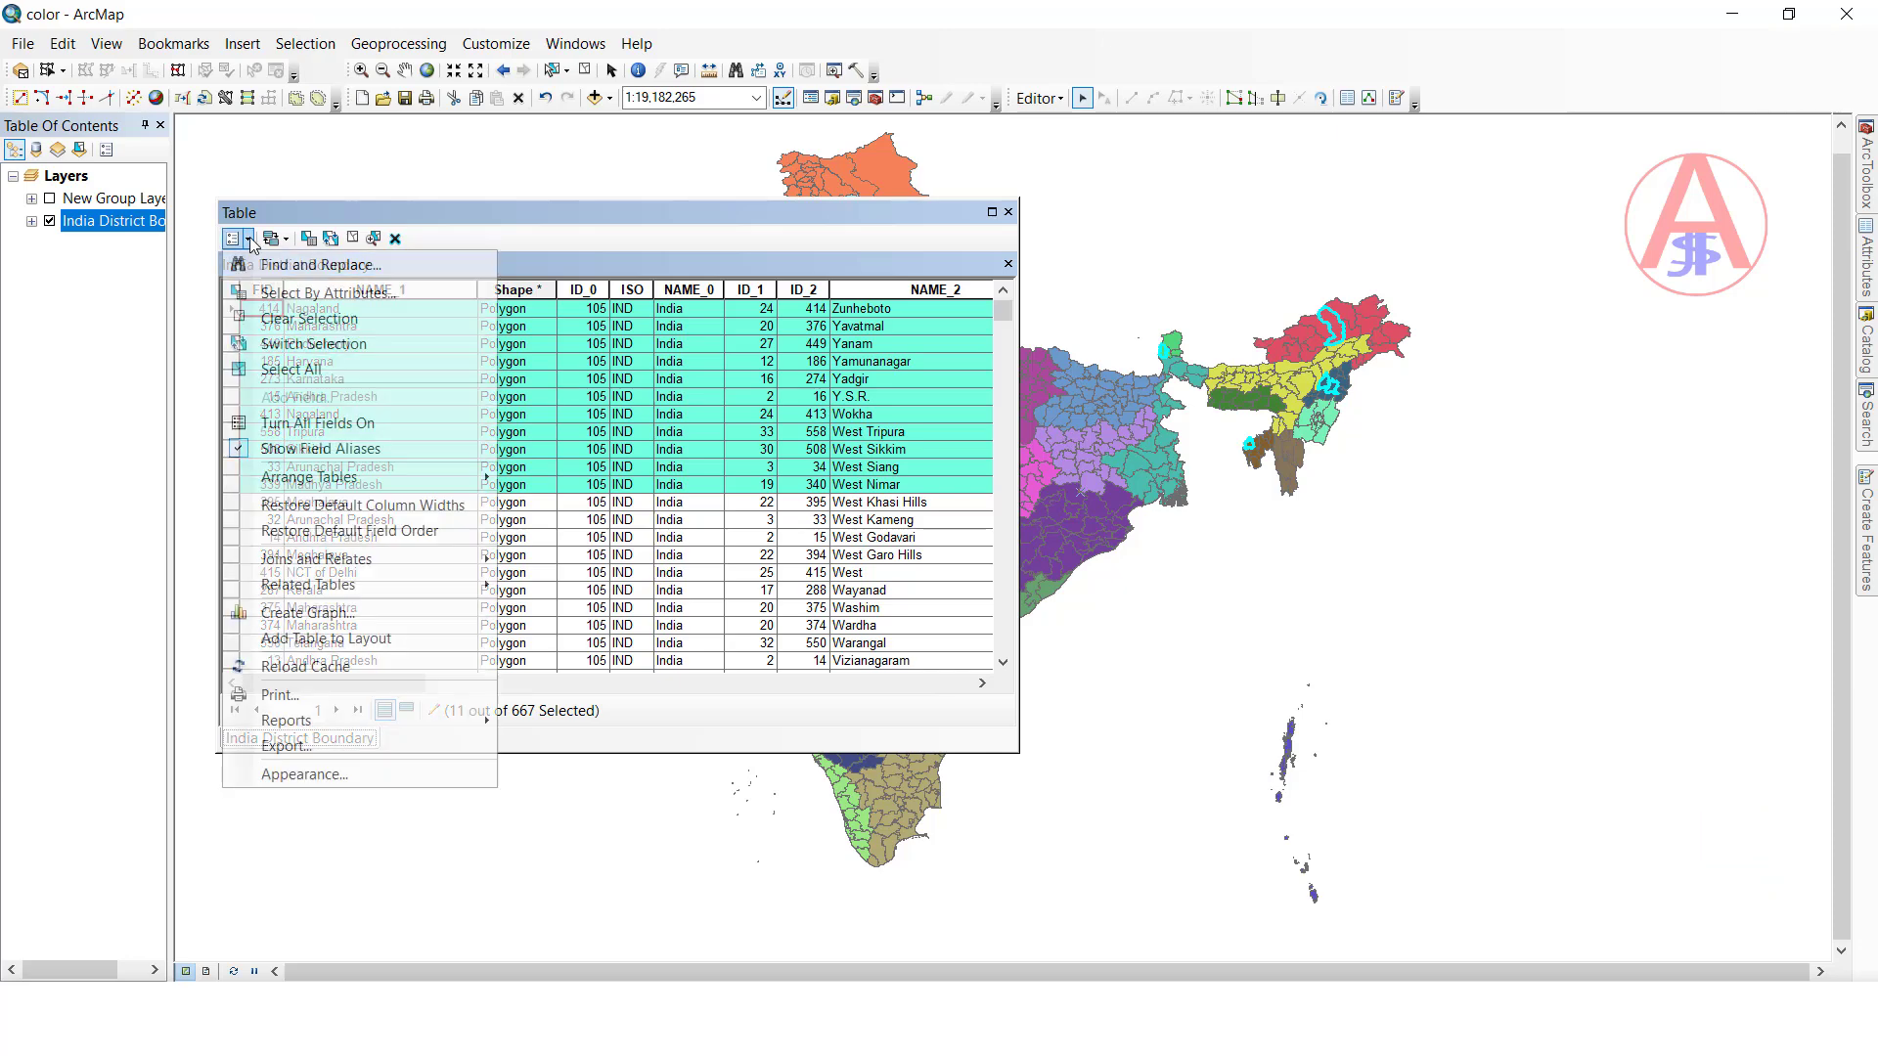
# Step: Make the selected-records colour Poinsettia Red, then make Sikkim (FID 508) the current record
pyautogui.click(281, 775)
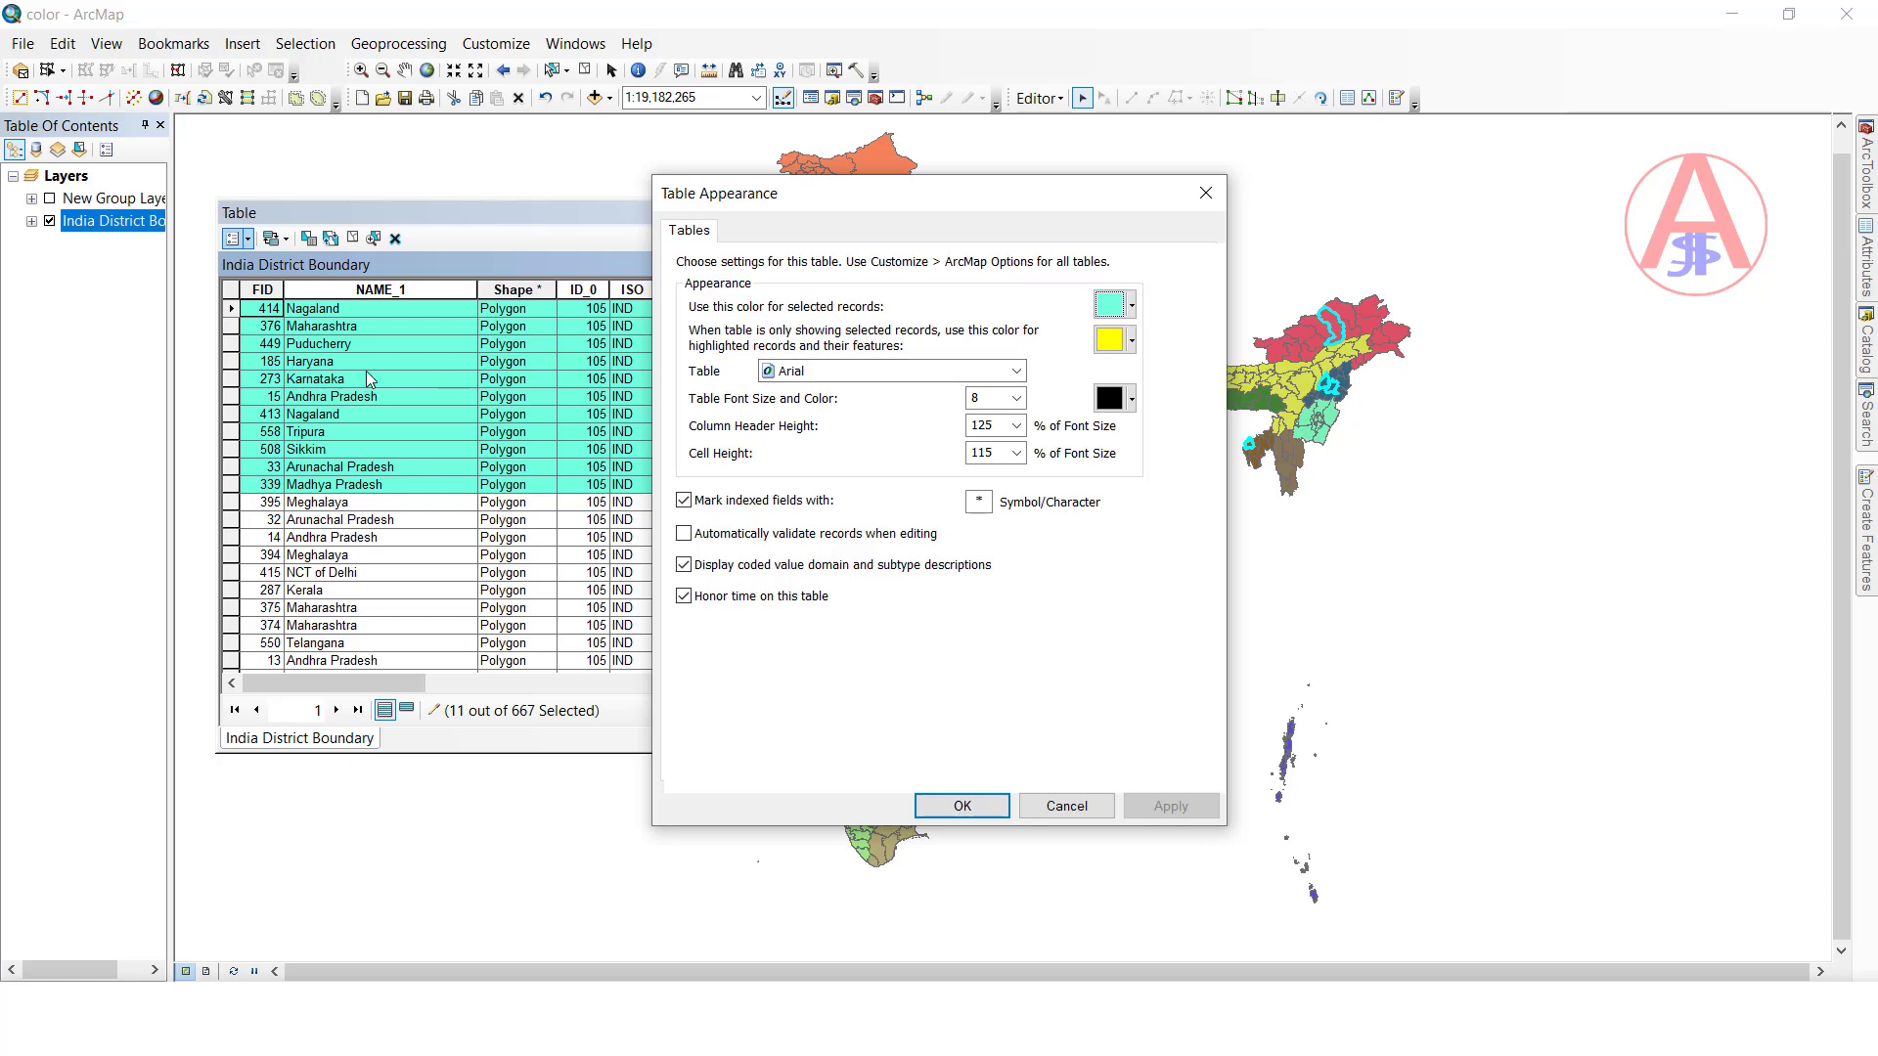
pyautogui.click(1118, 317)
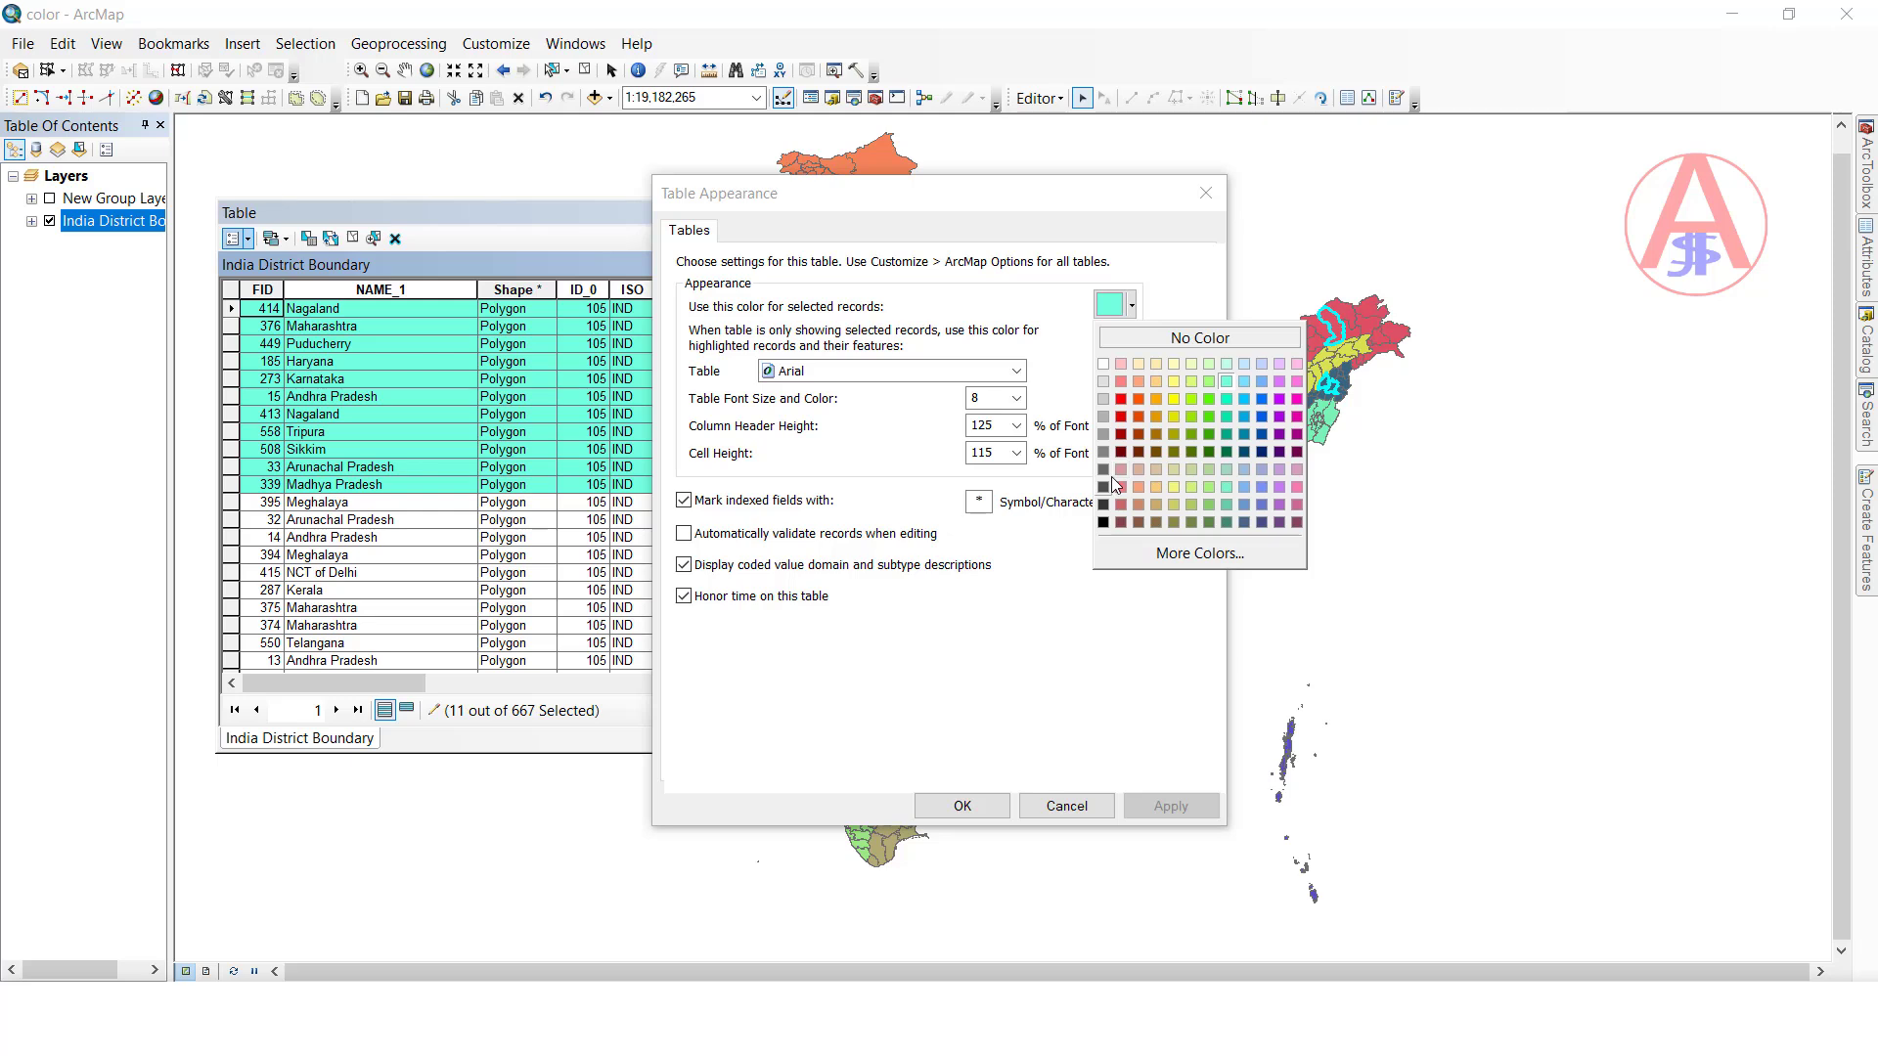
pyautogui.click(1122, 419)
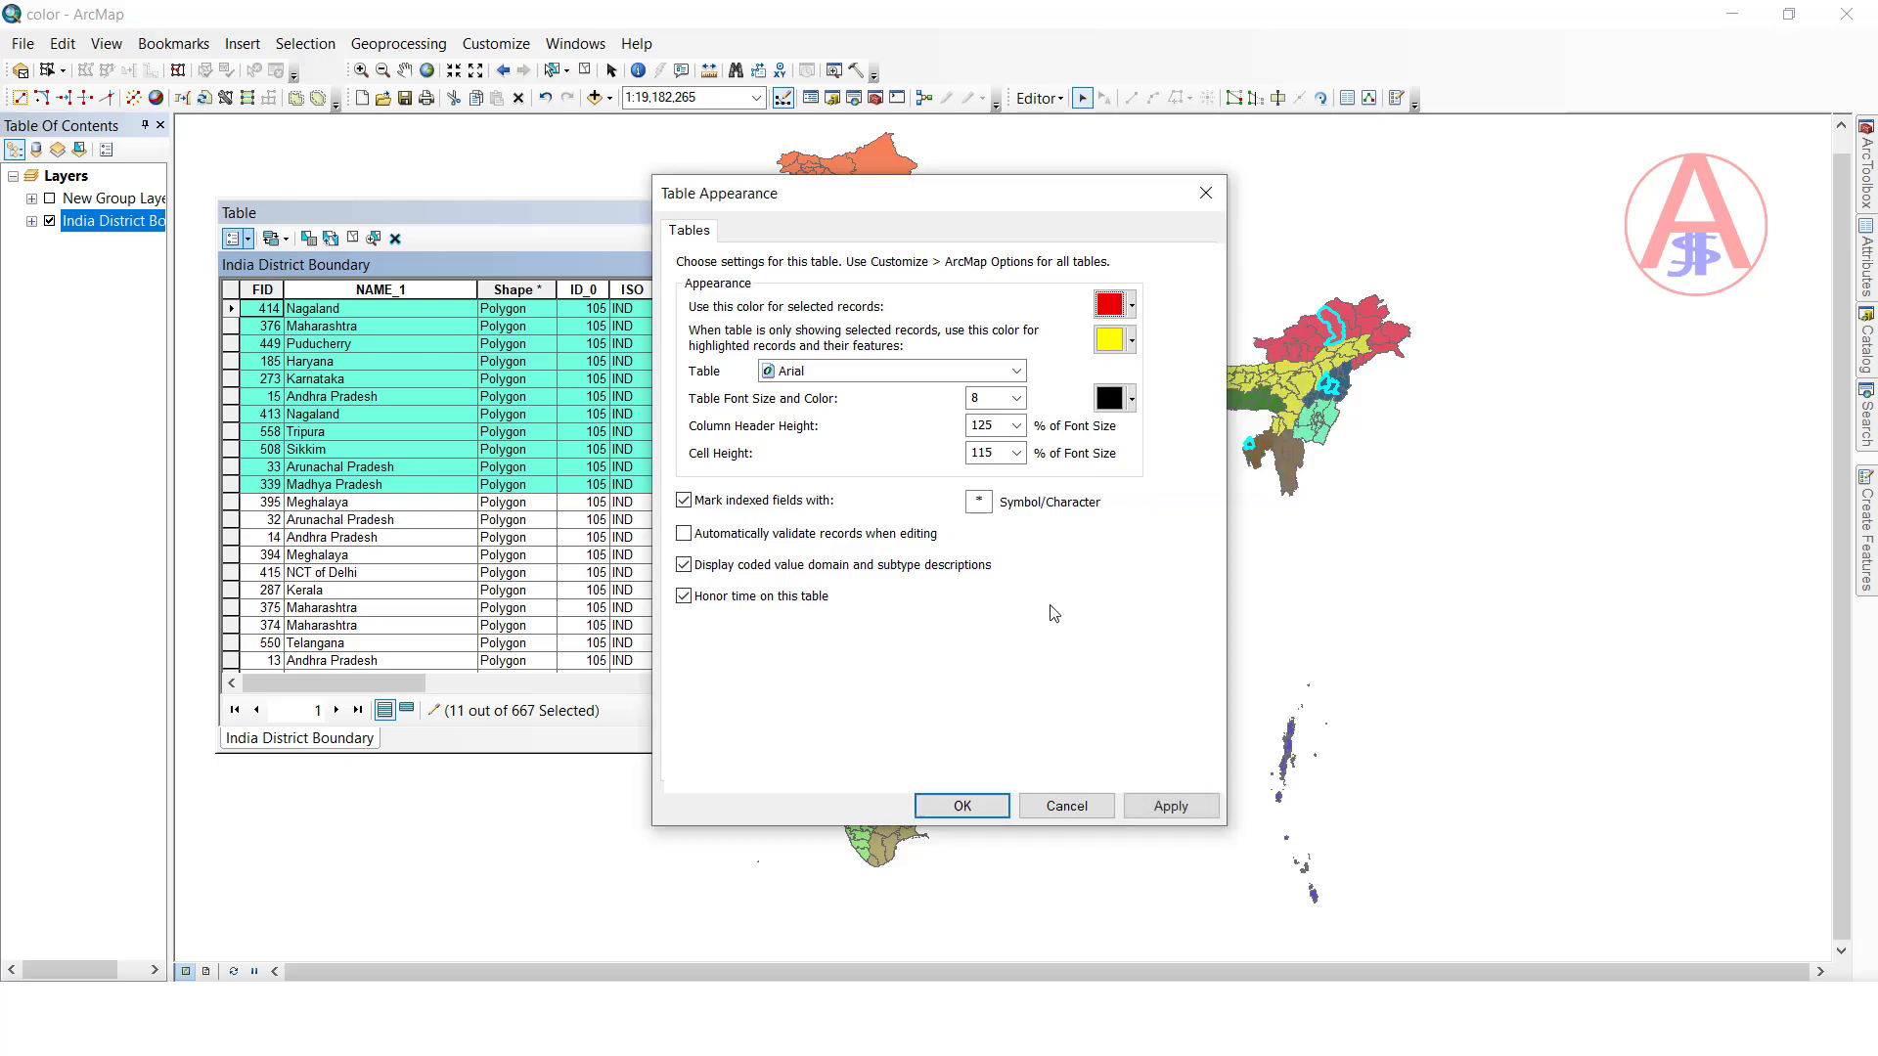
pyautogui.click(1171, 810)
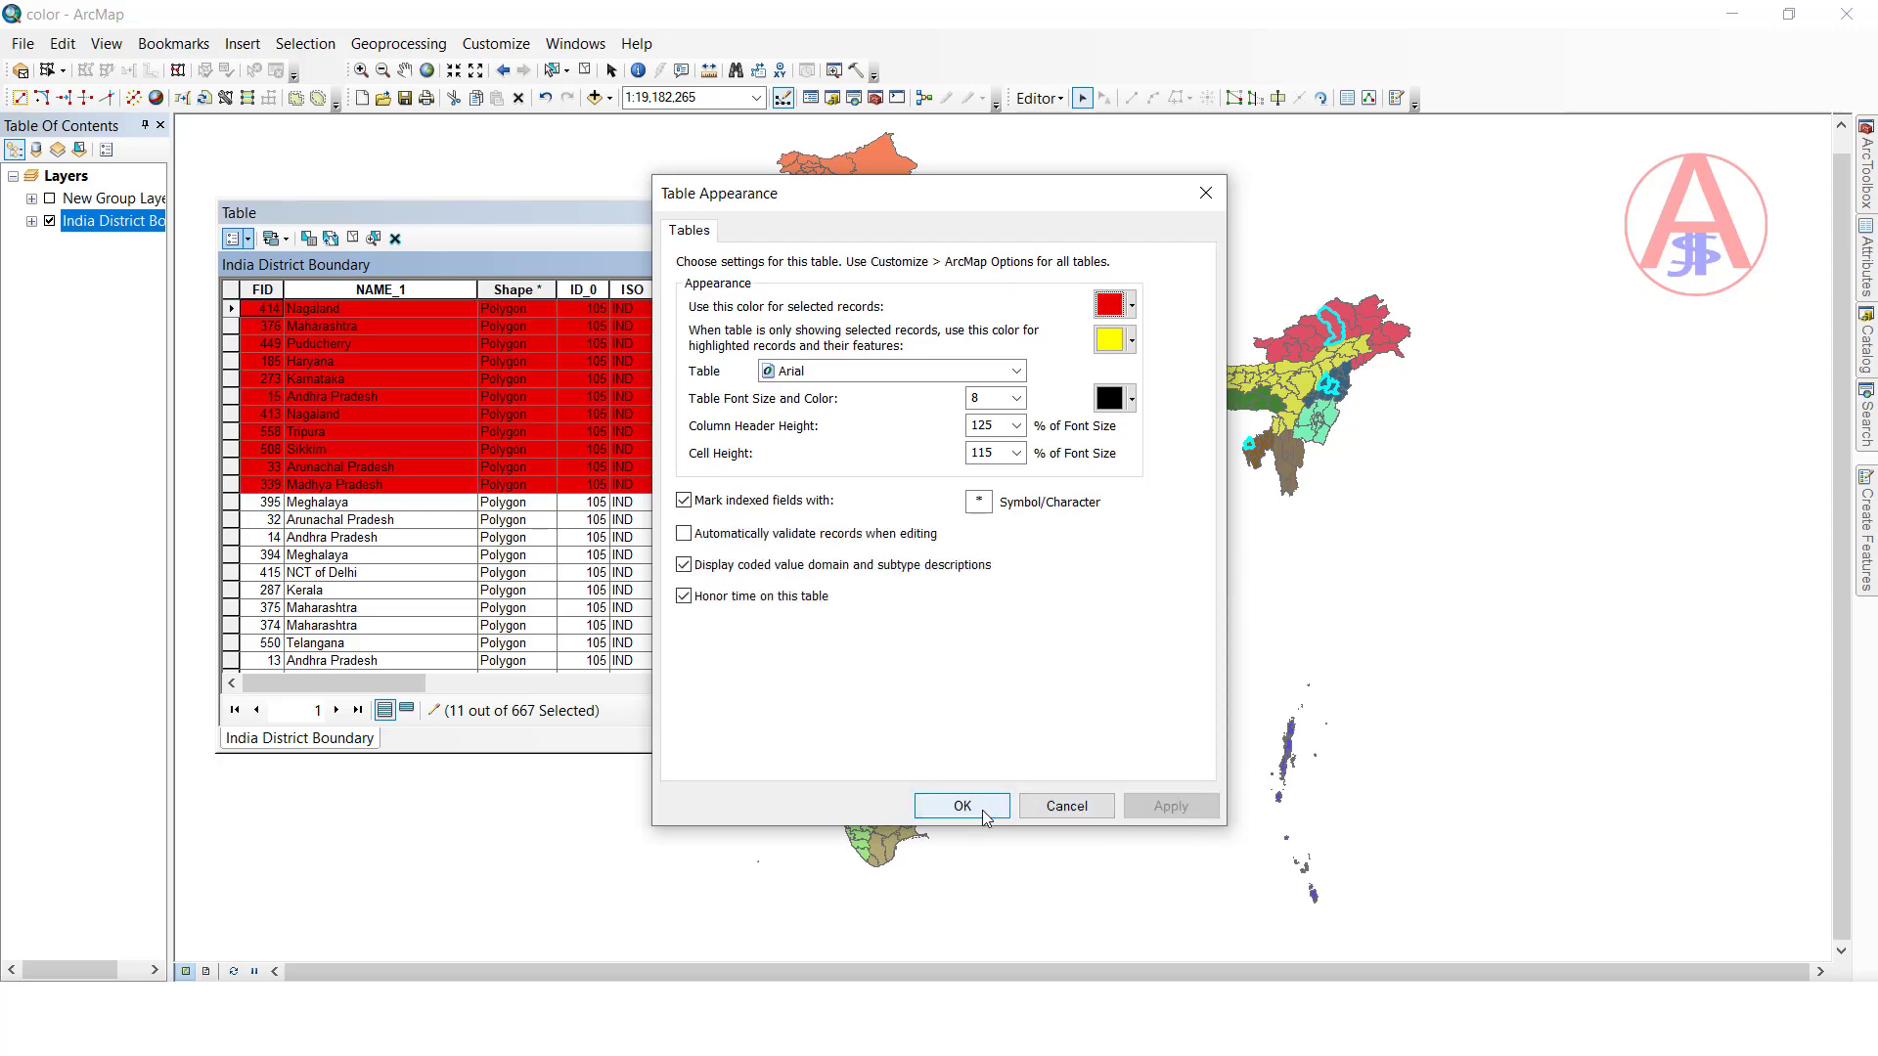
pyautogui.click(977, 808)
pyautogui.click(268, 451)
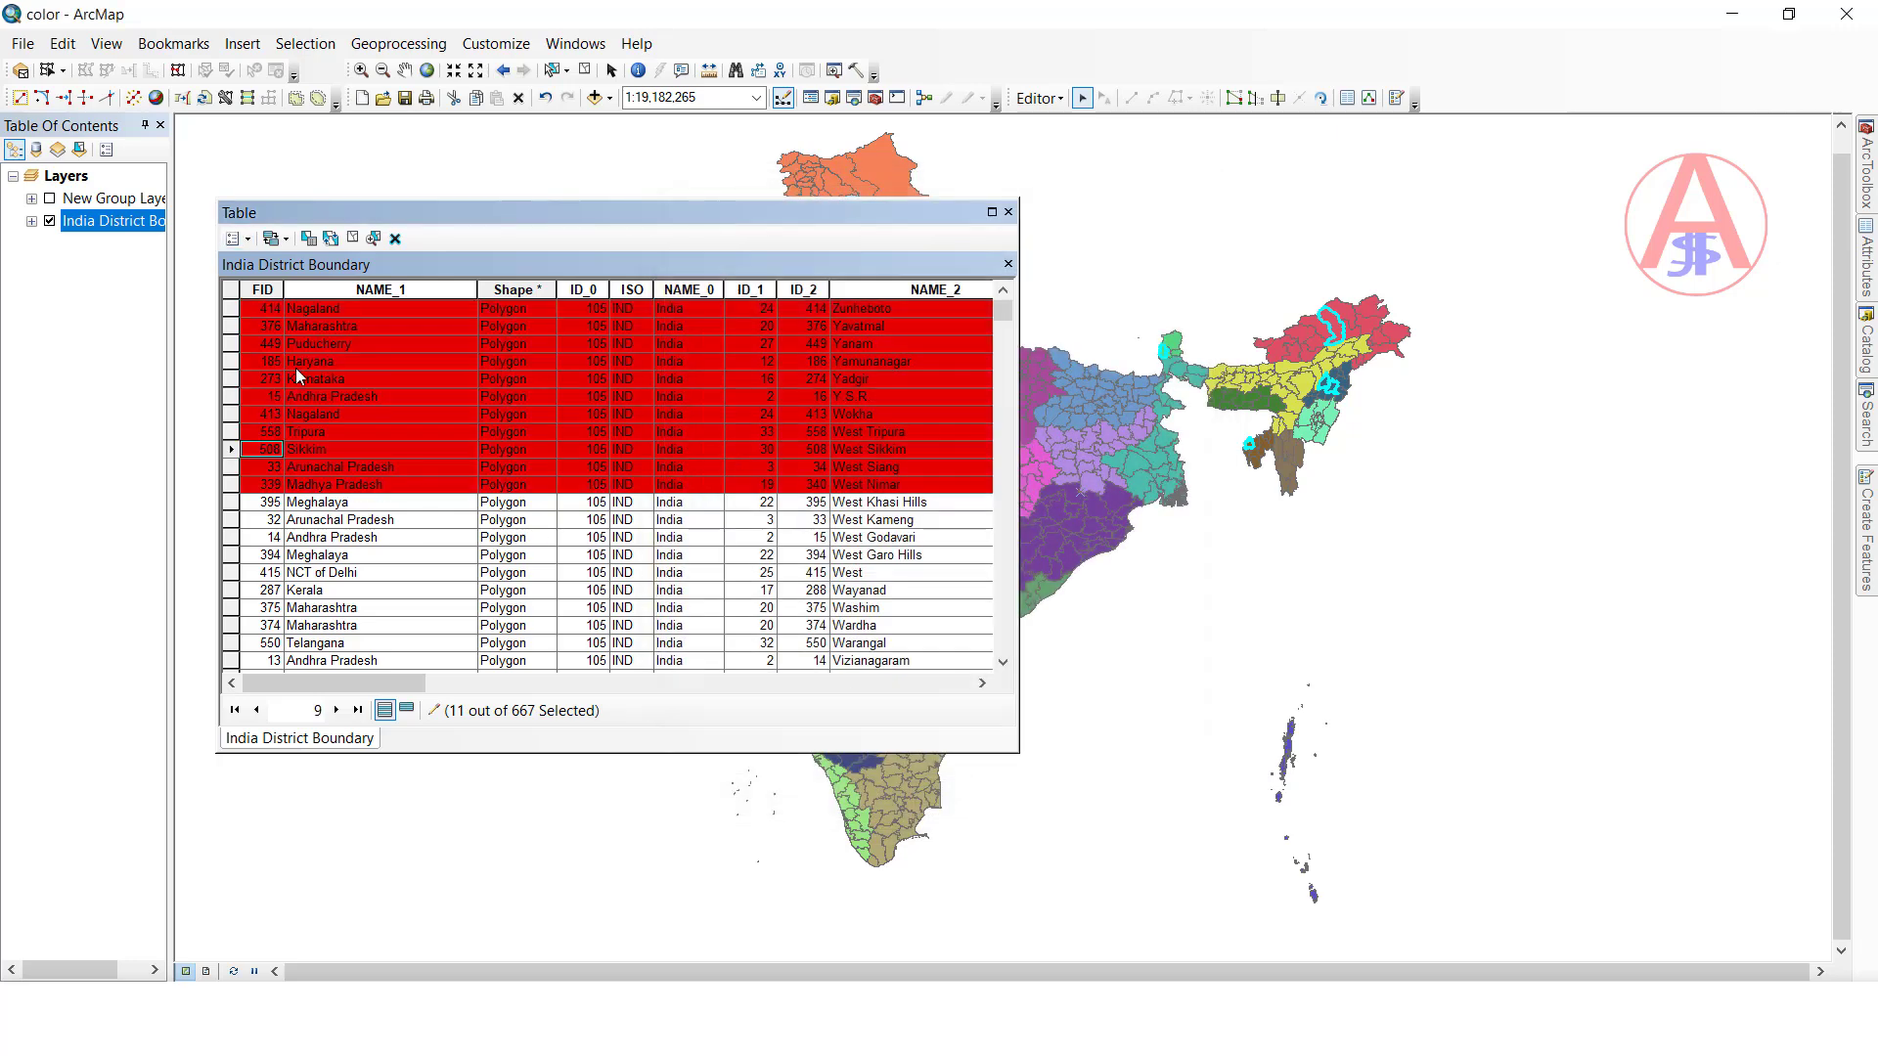
# Step: Select a block from record 395, then reselect records 414 Nagaland through 339 Madhya Pradesh
pyautogui.moveTo(234, 503); pyautogui.dragTo(239, 663)
pyautogui.scroll(-3, 319, 600)
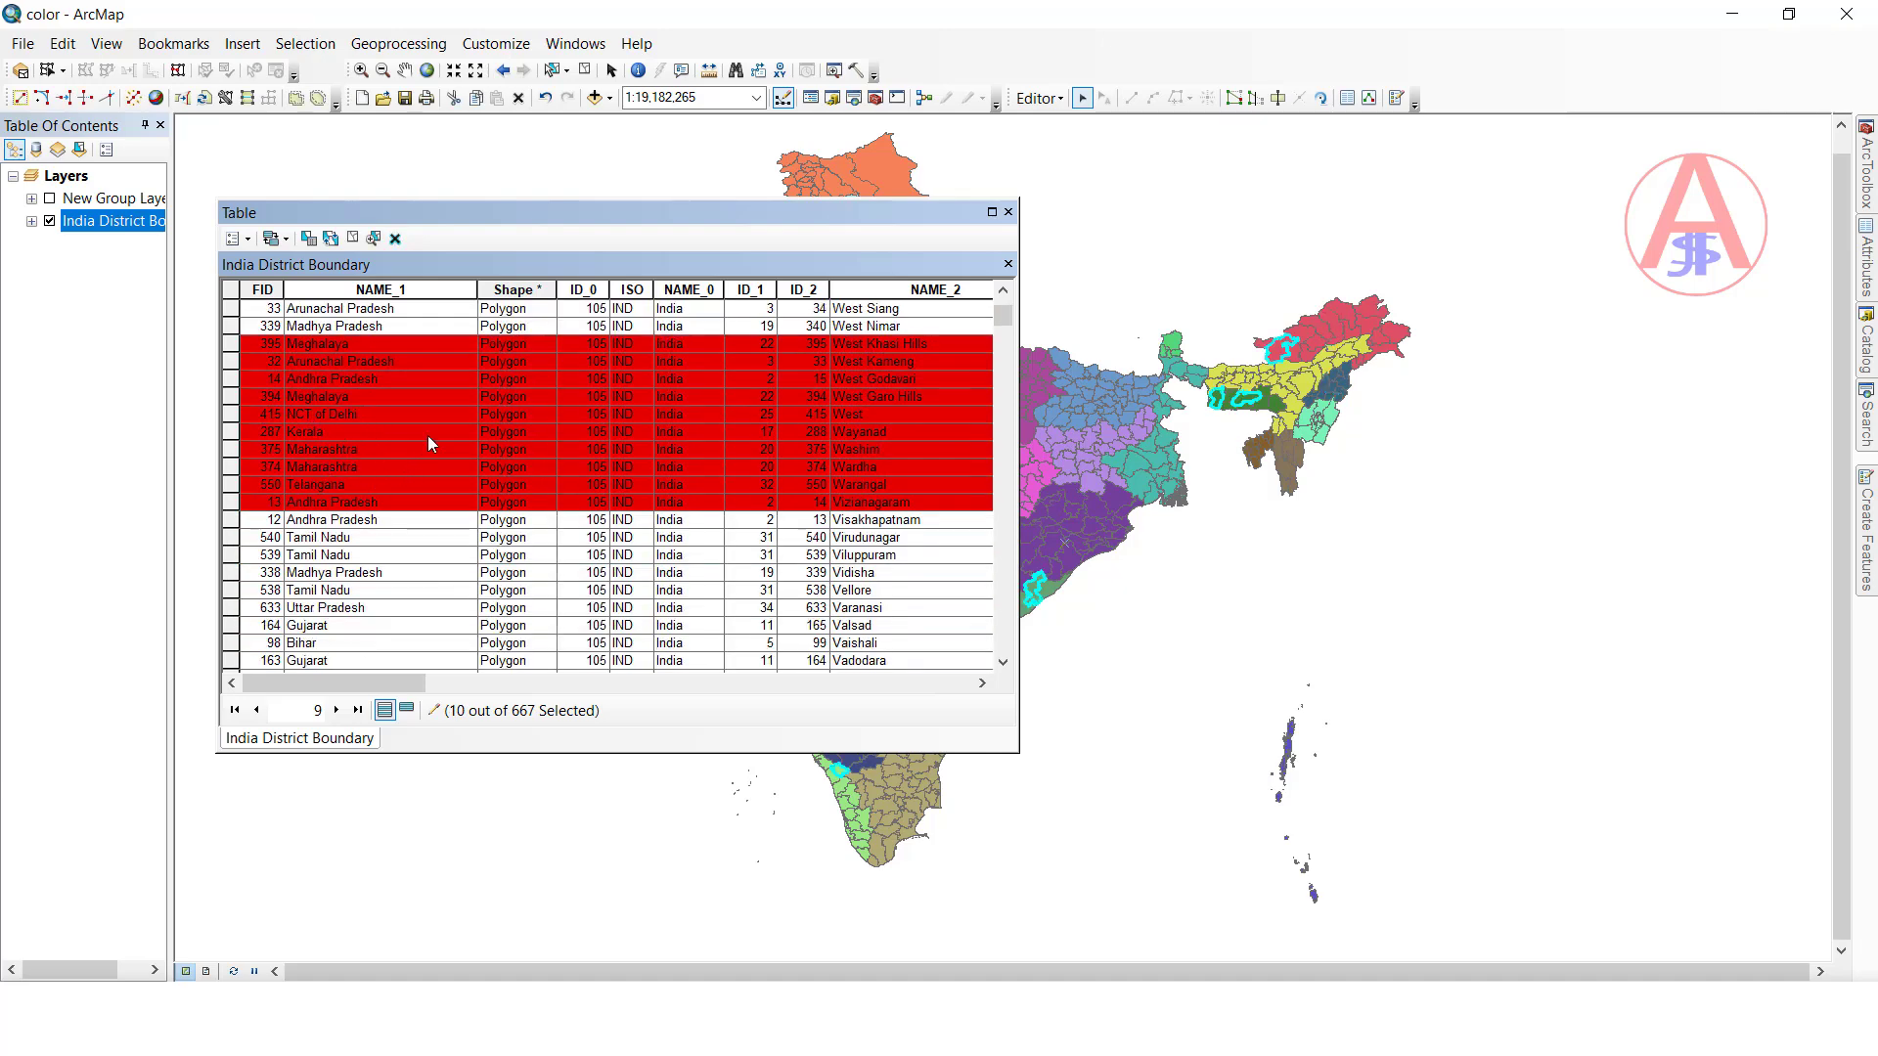
pyautogui.scroll(2, 319, 506)
pyautogui.scroll(1, 319, 506)
pyautogui.moveTo(231, 311); pyautogui.dragTo(244, 486)
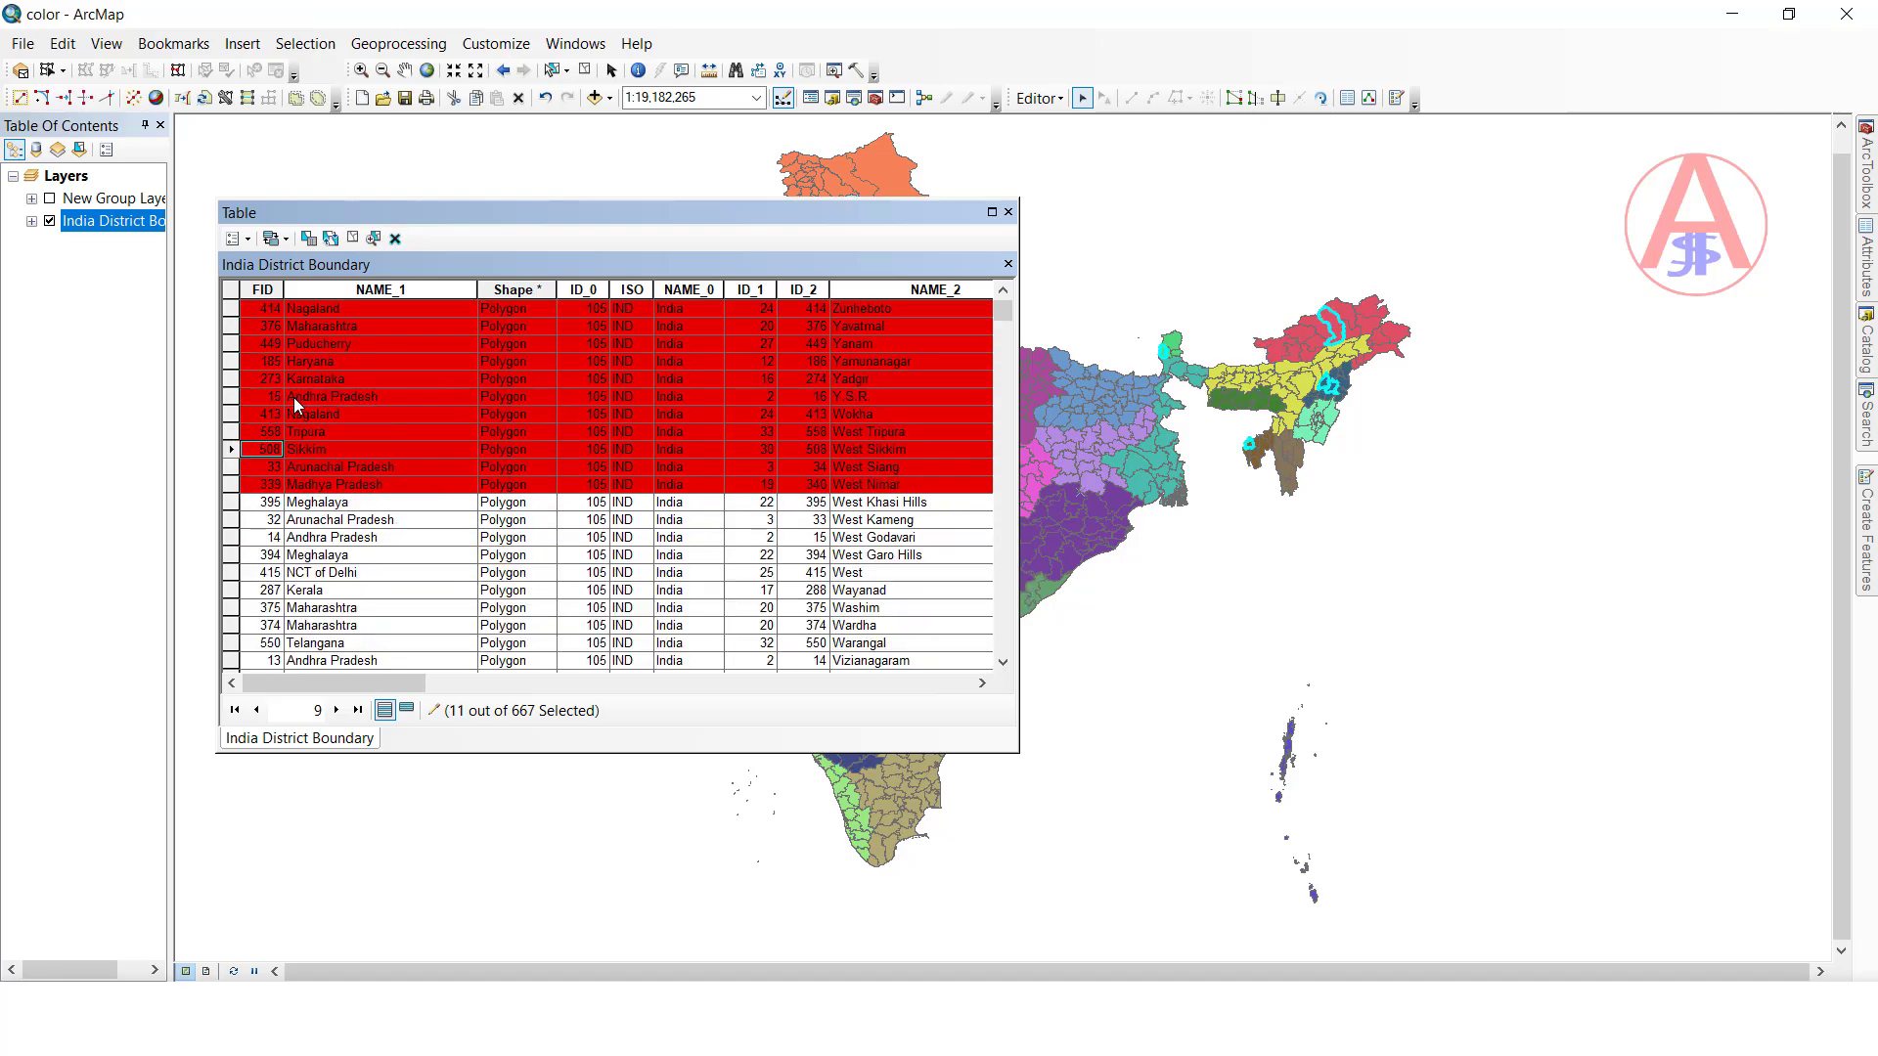
pyautogui.click(250, 239)
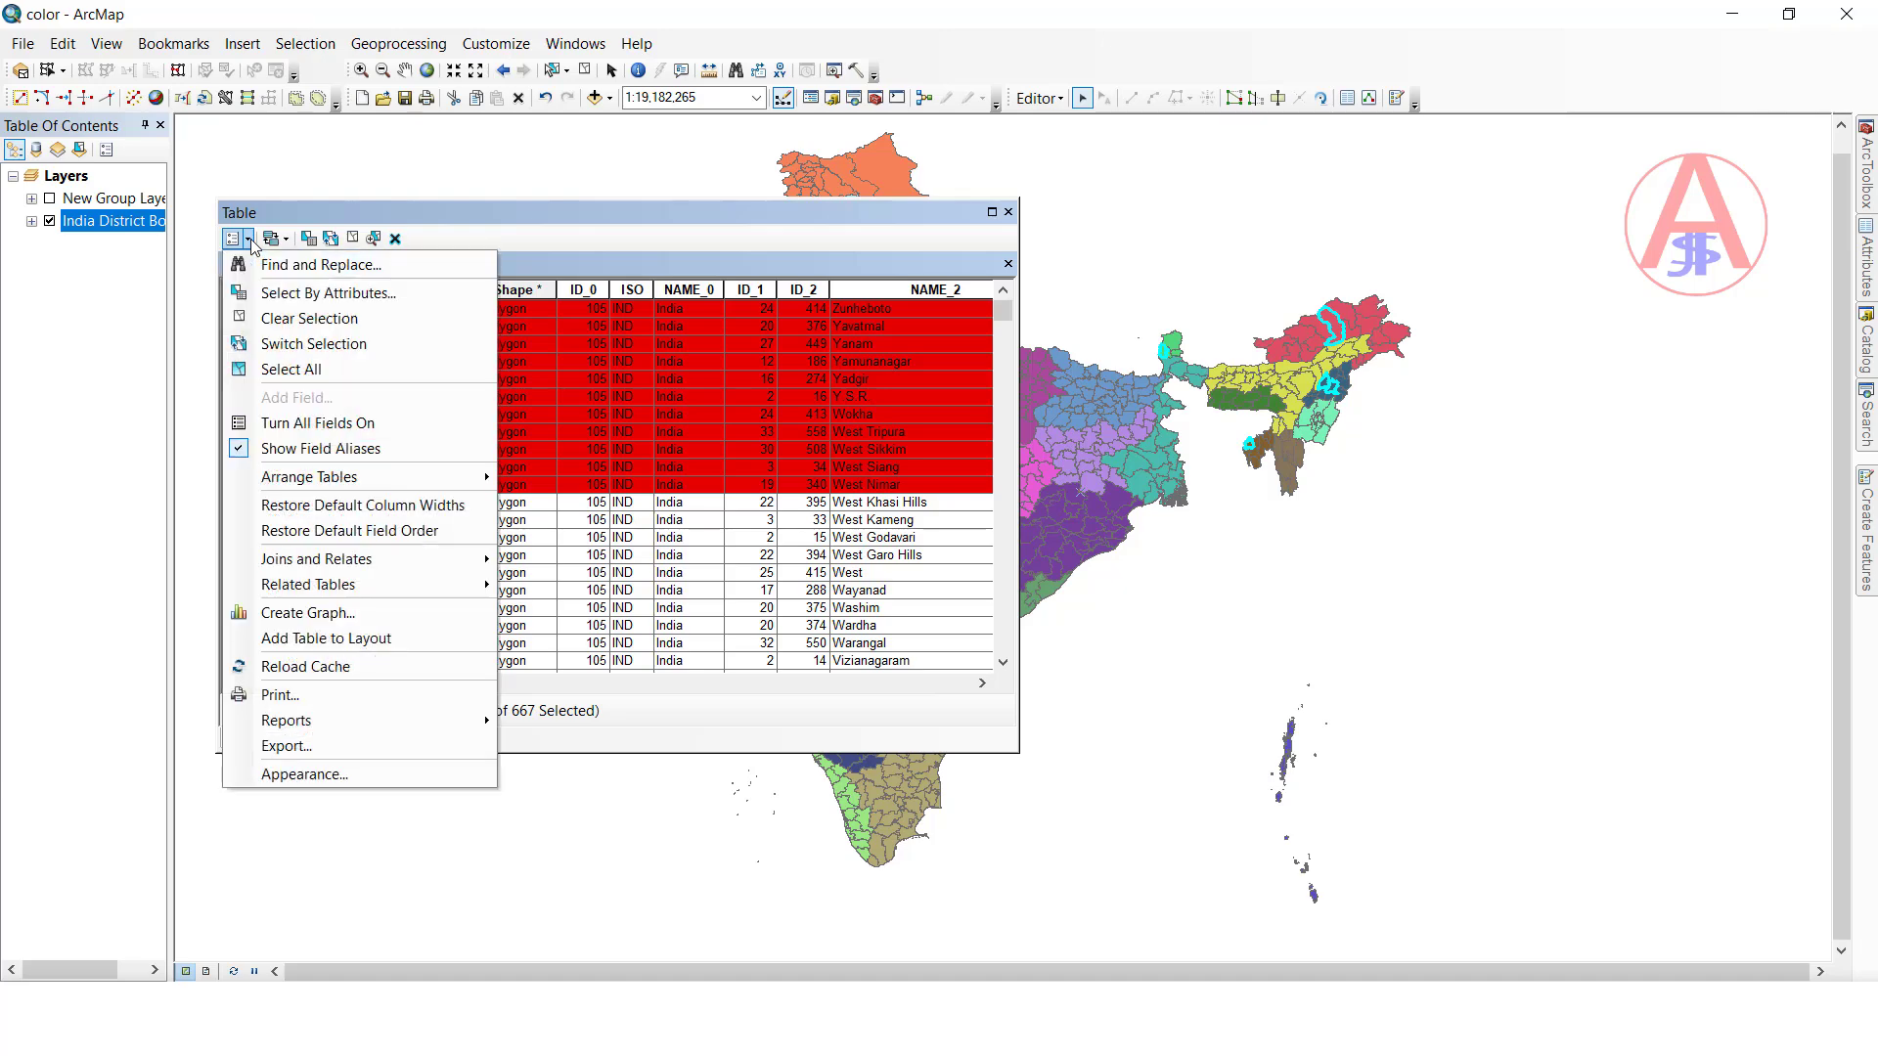
# Step: Change the selected-records colour from red to blue in Table Appearance
pyautogui.click(306, 775)
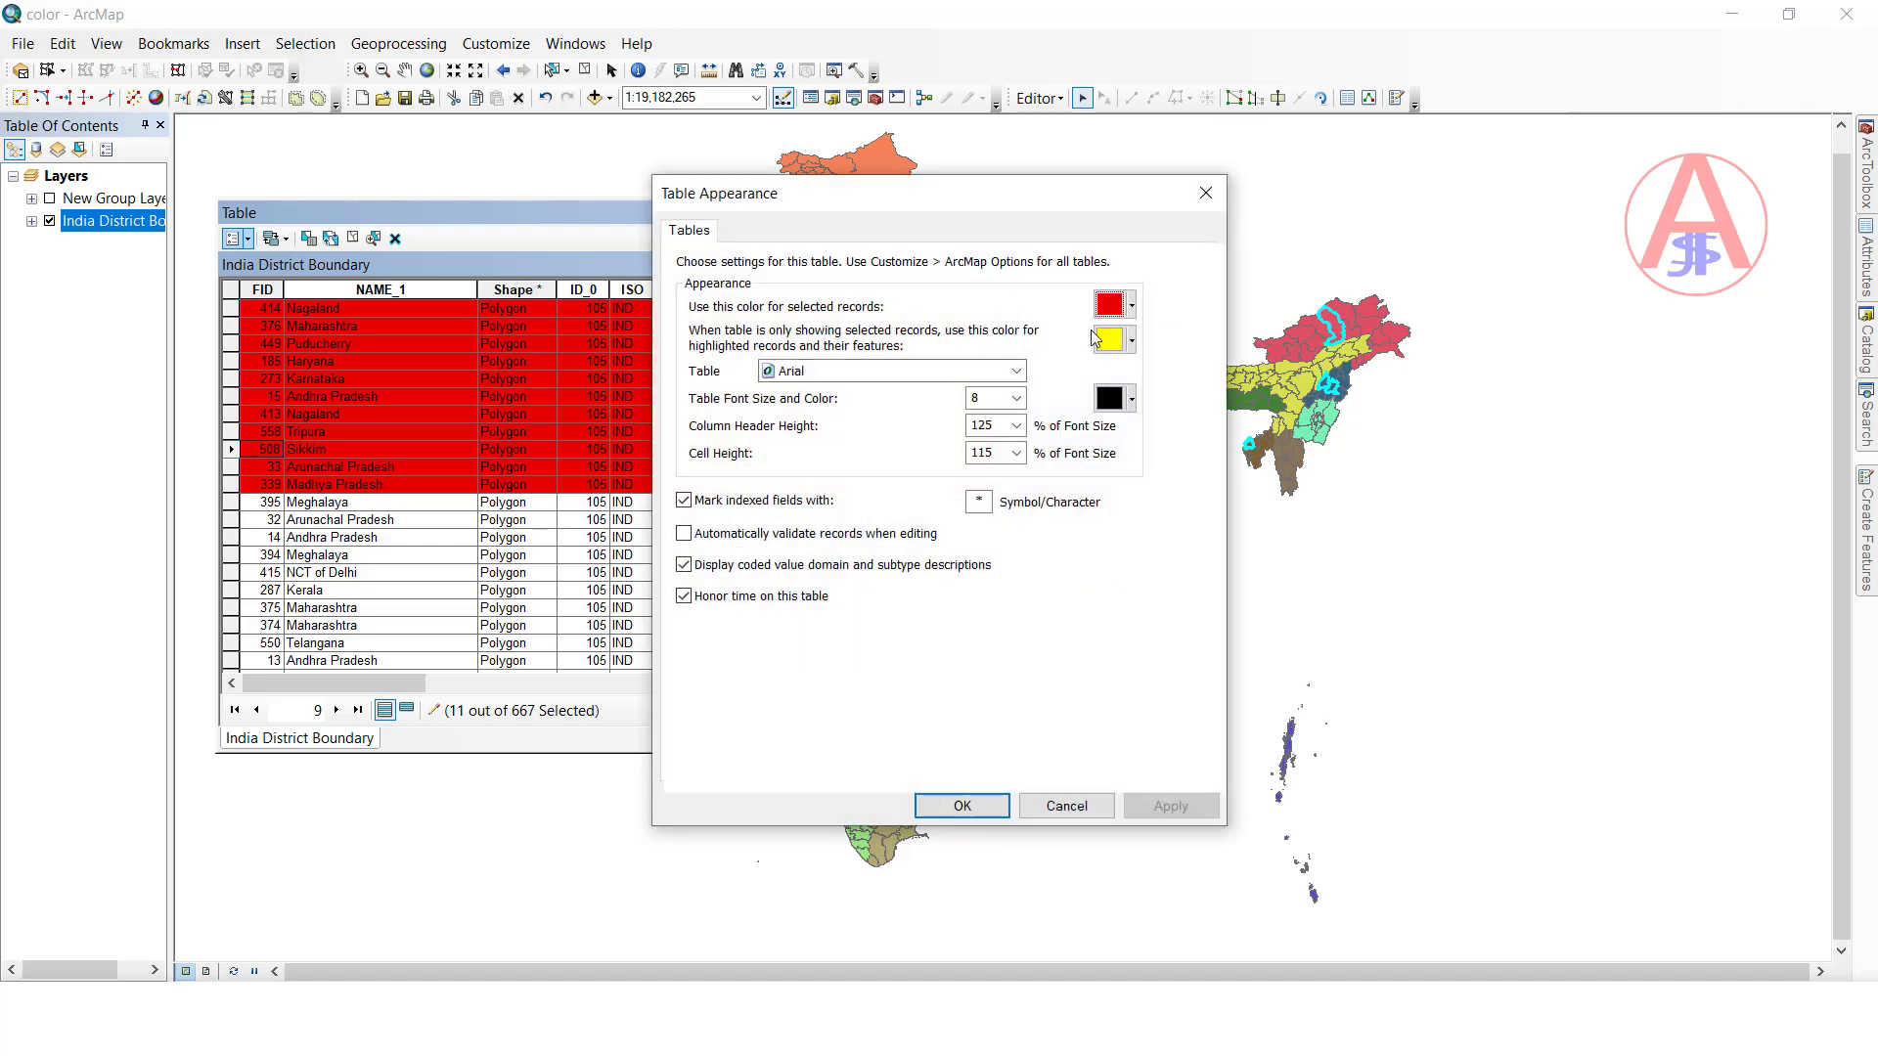
pyautogui.click(1132, 307)
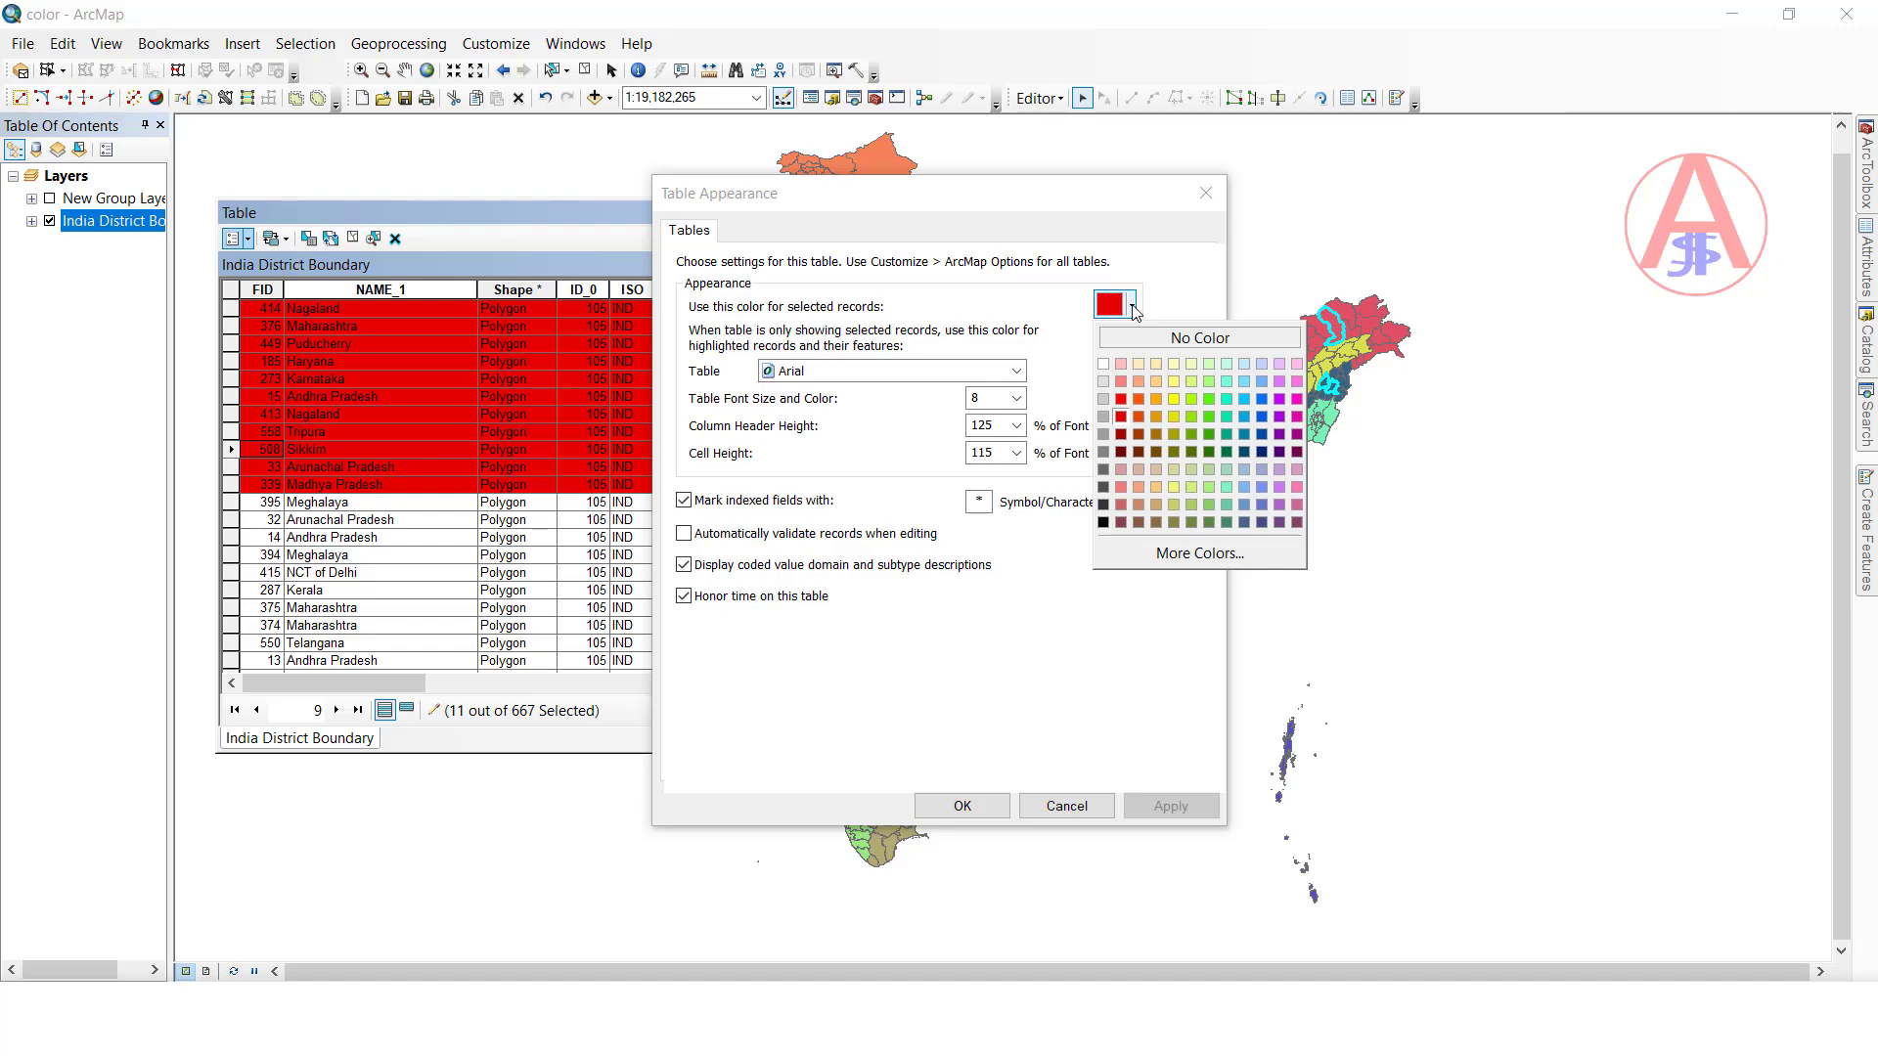
pyautogui.click(1261, 399)
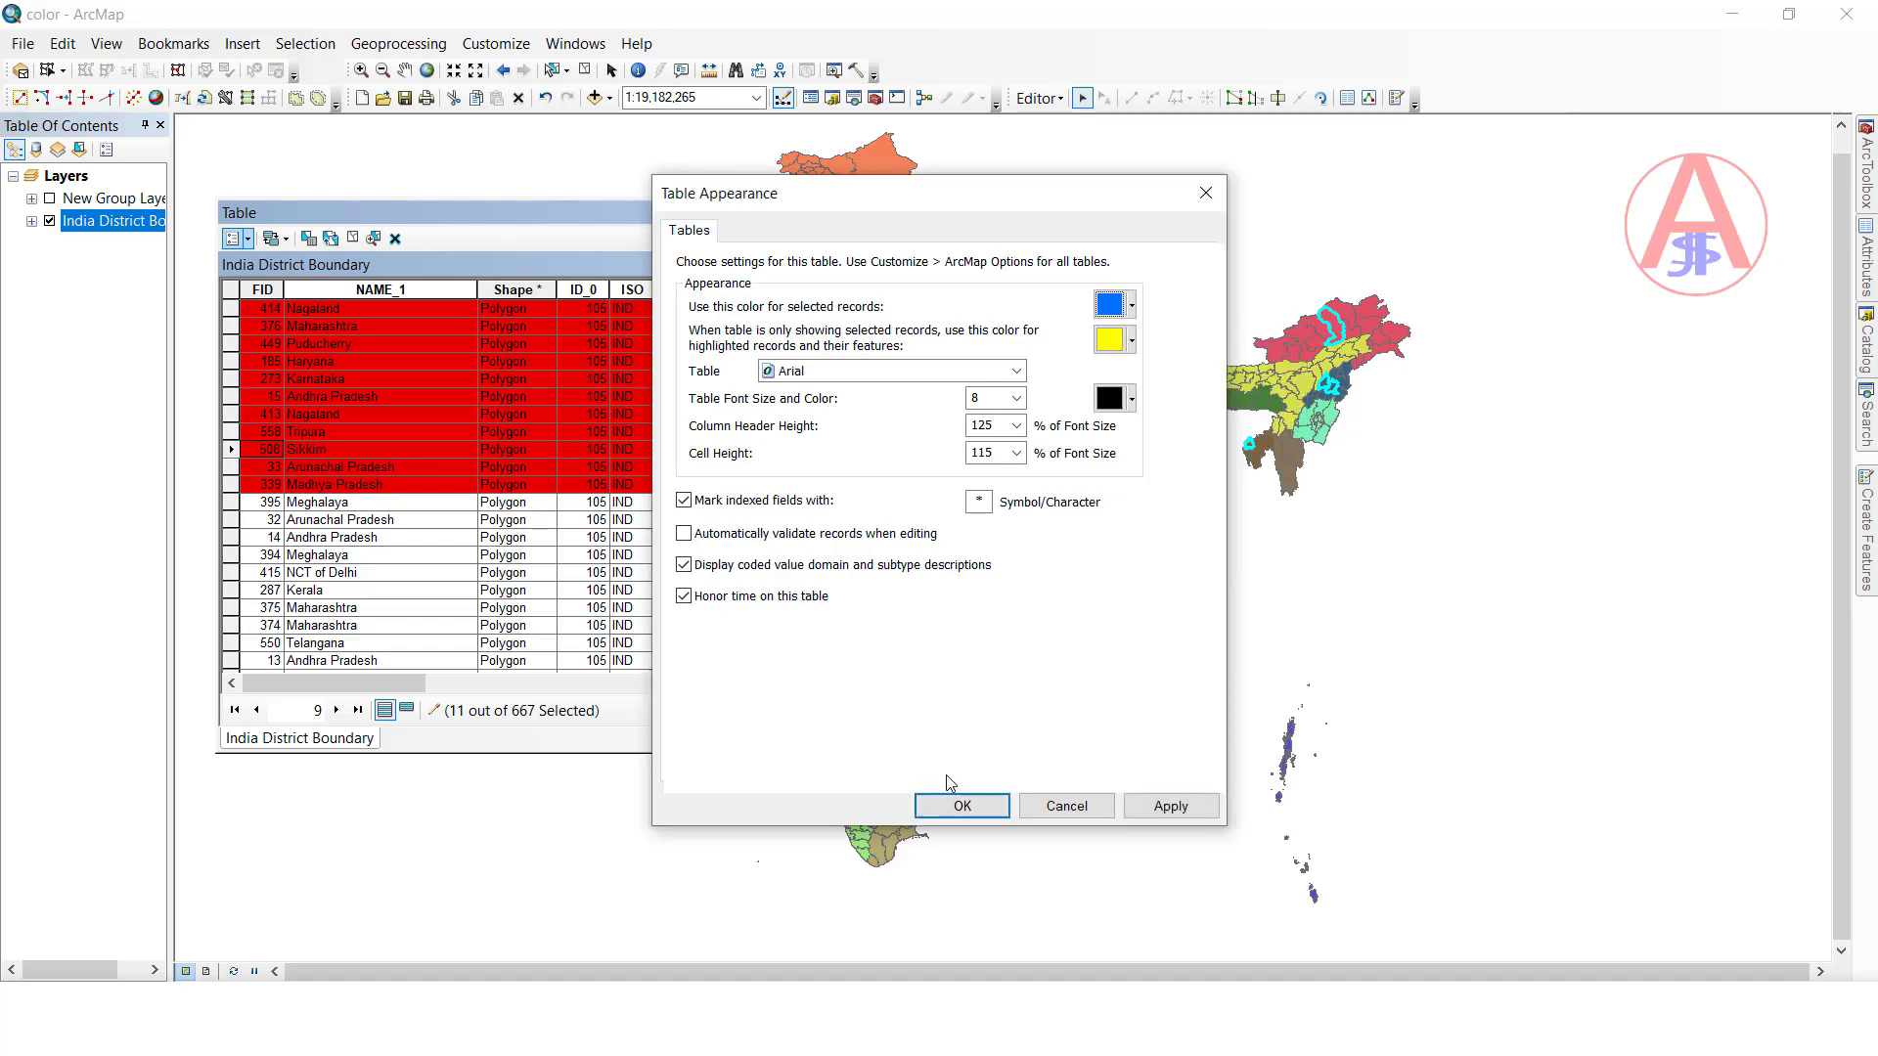
pyautogui.click(963, 804)
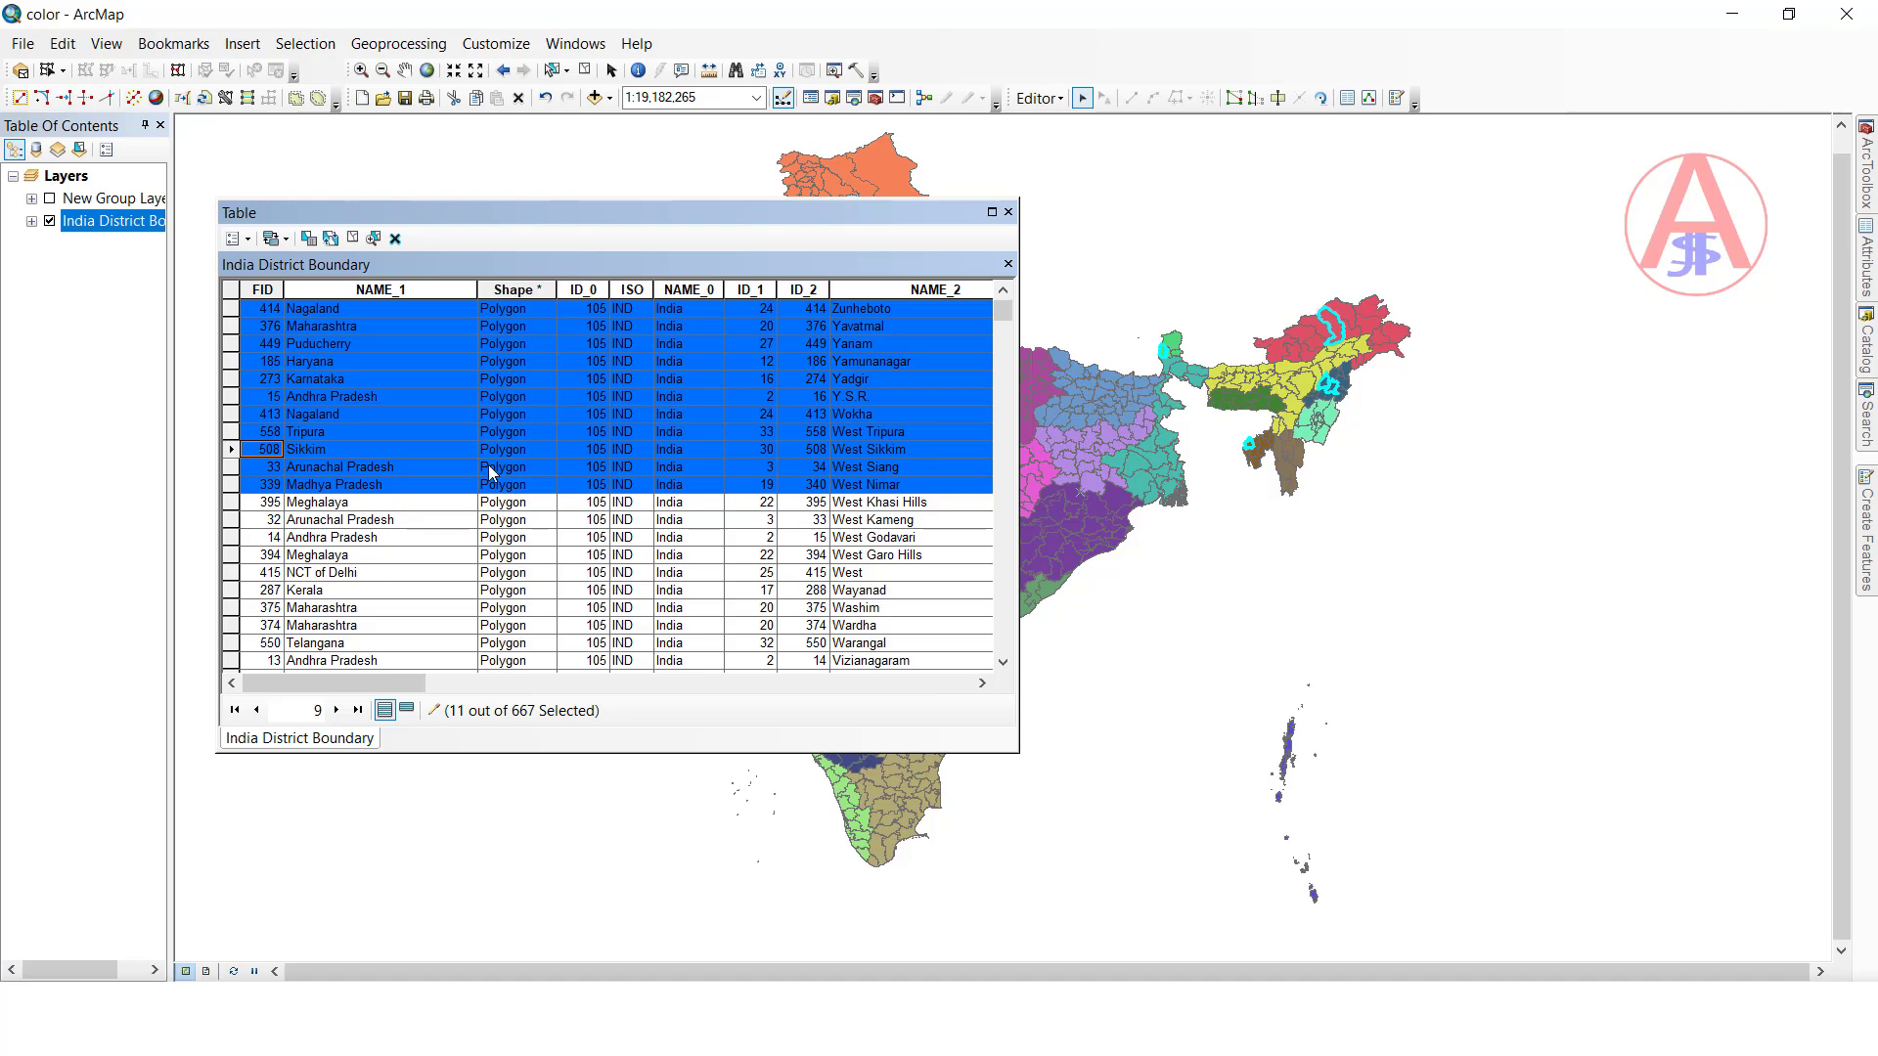
# Step: Select the seven records from 395 Meghalaya, list only them, and highlight all seven
pyautogui.moveTo(235, 502); pyautogui.dragTo(236, 609)
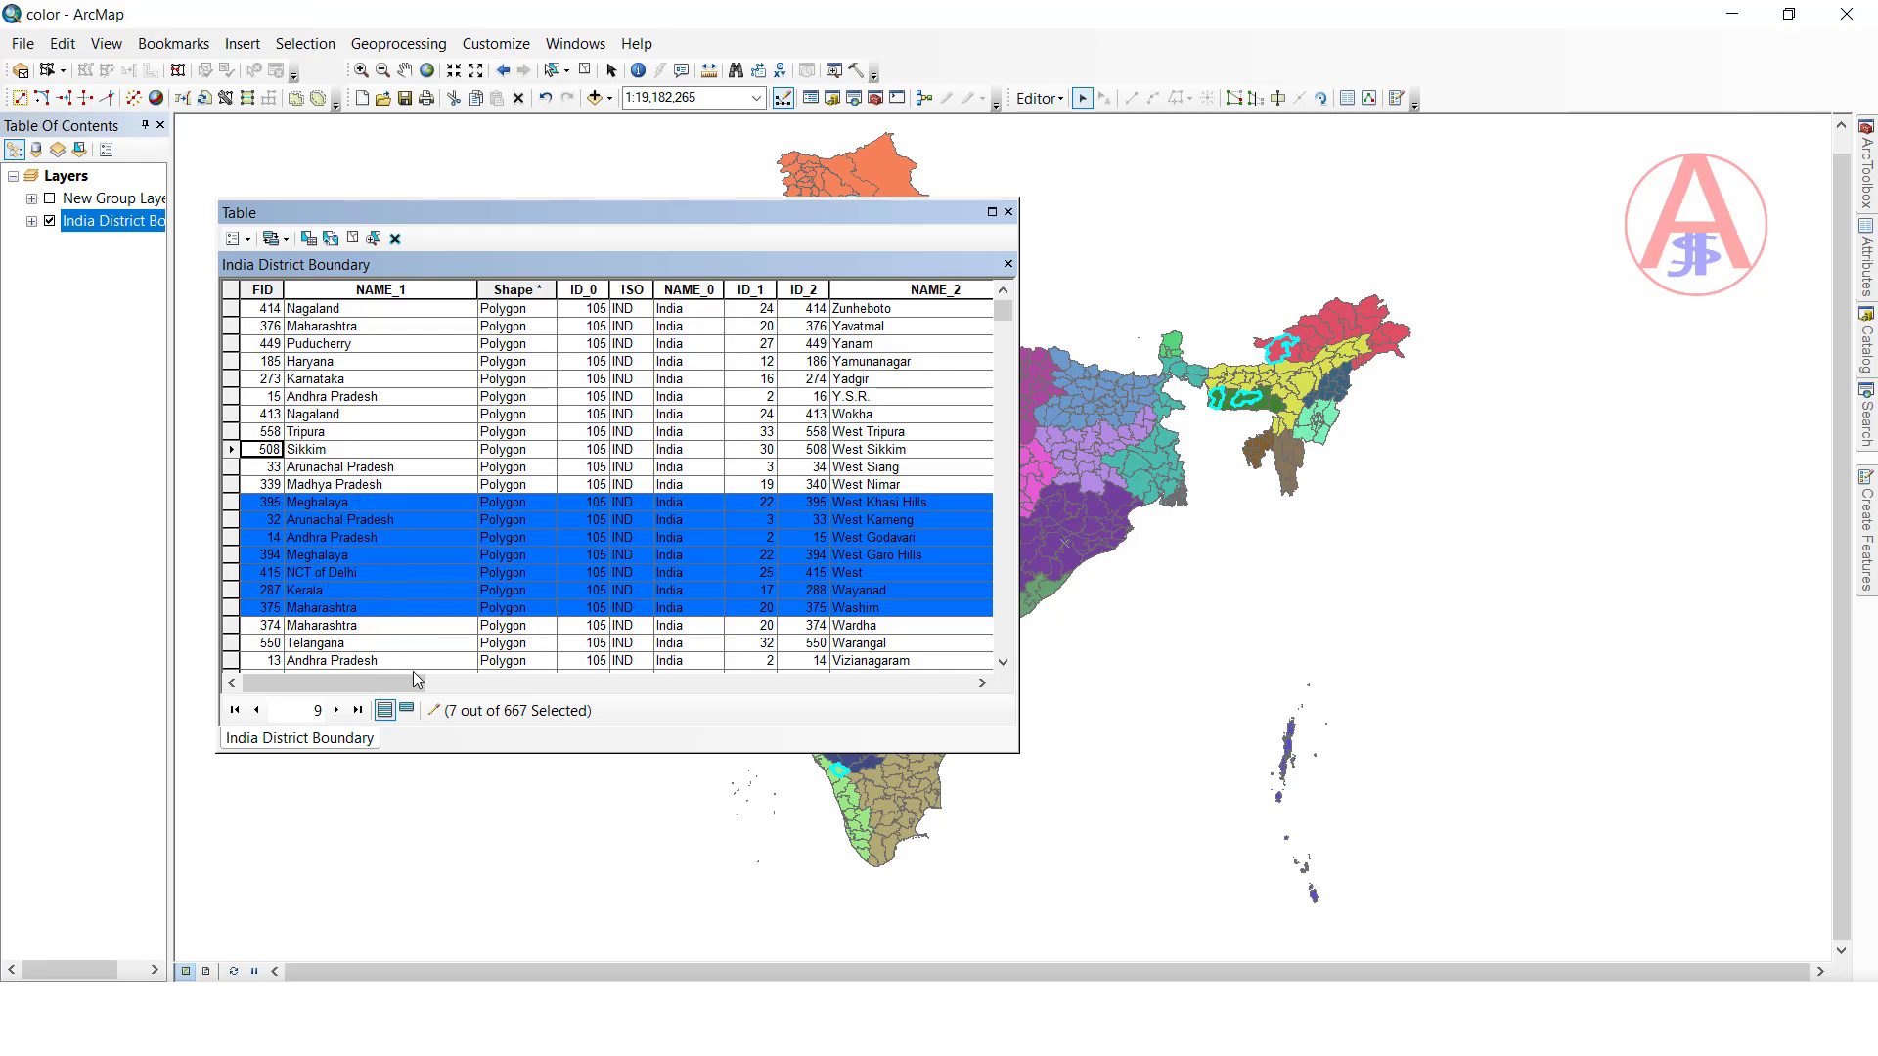
pyautogui.click(407, 711)
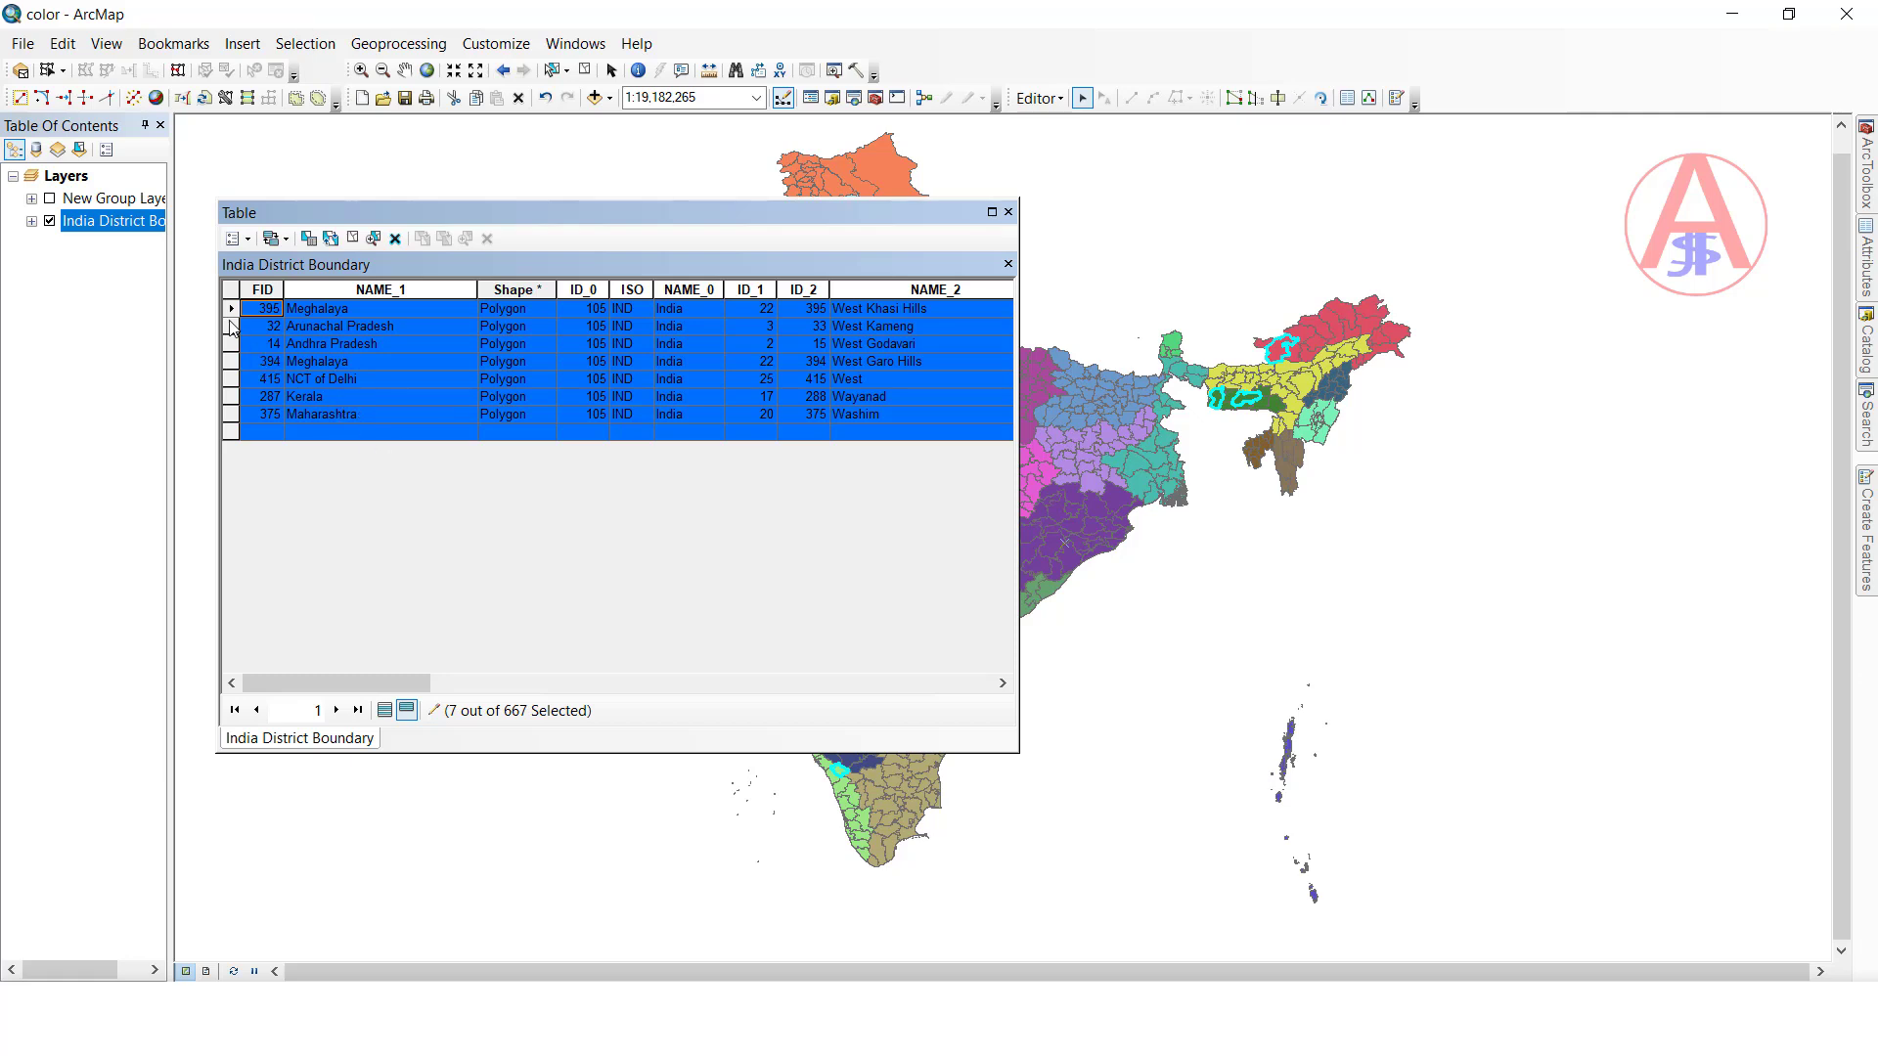
pyautogui.moveTo(233, 313); pyautogui.dragTo(237, 430)
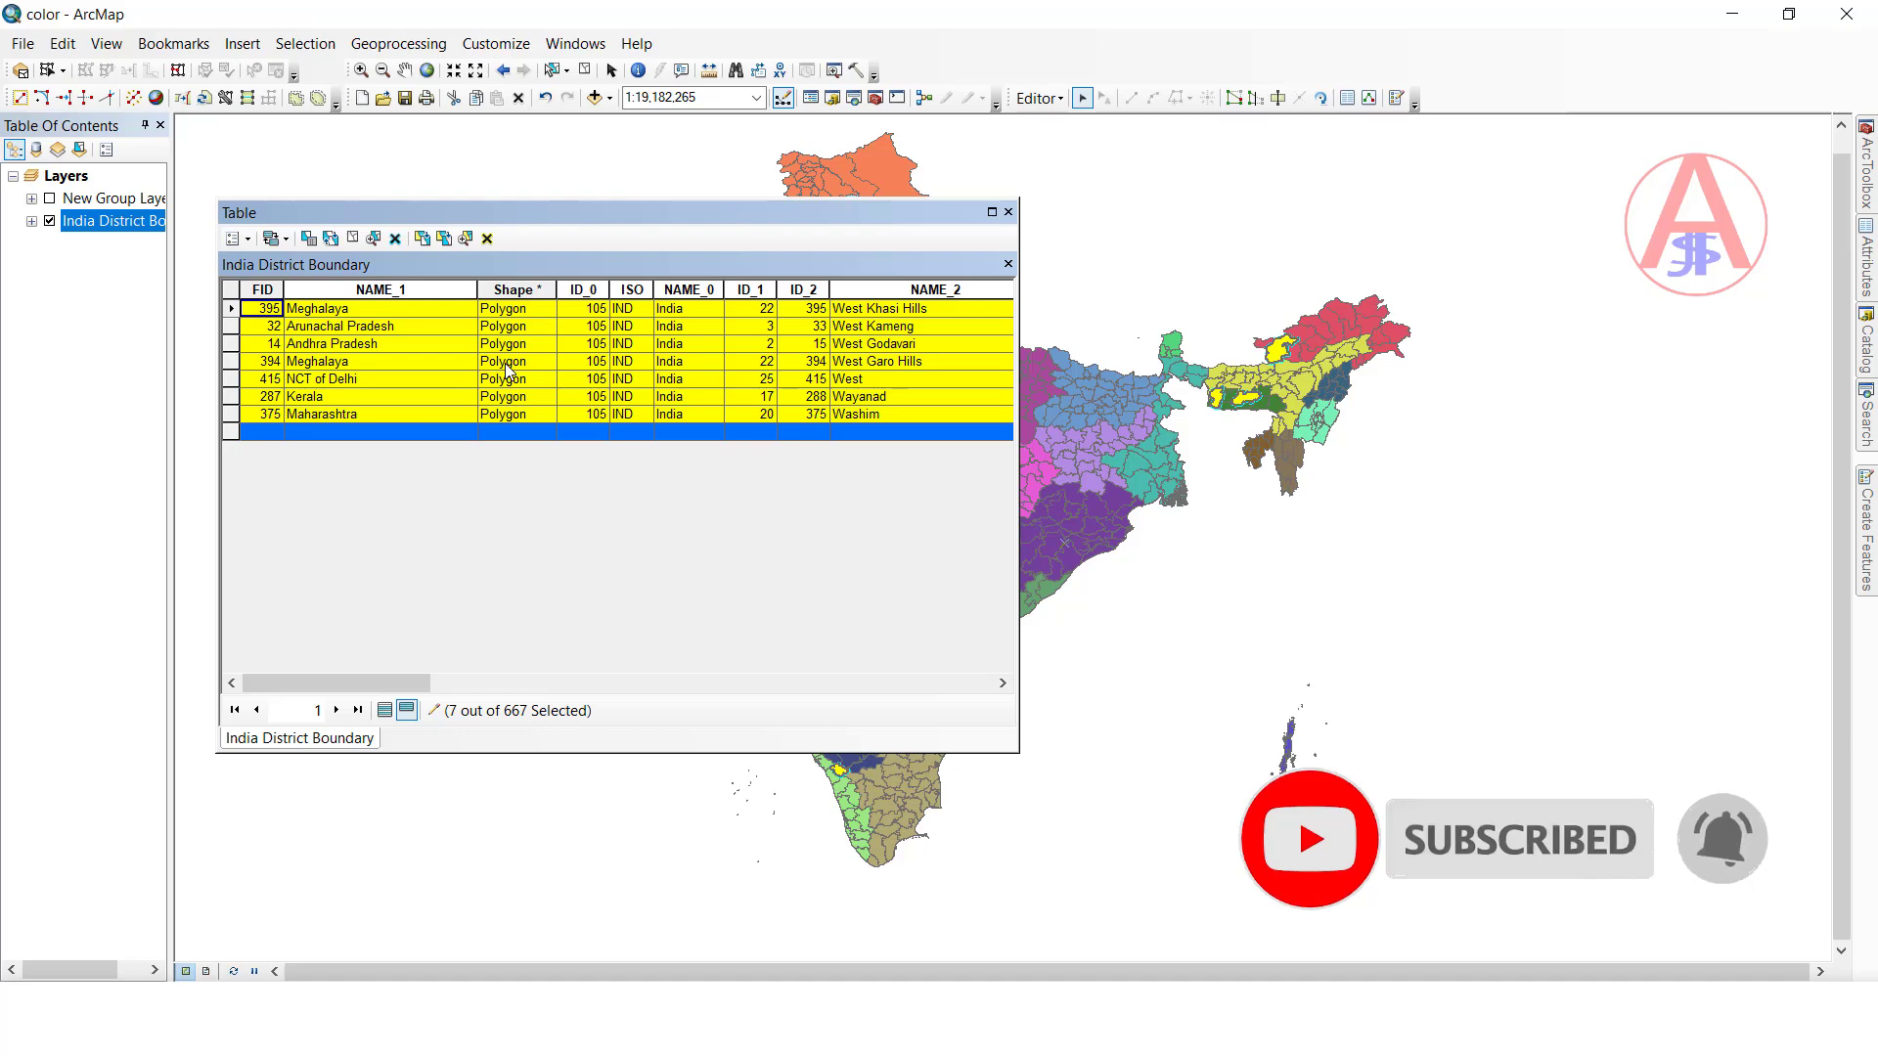
pyautogui.click(249, 240)
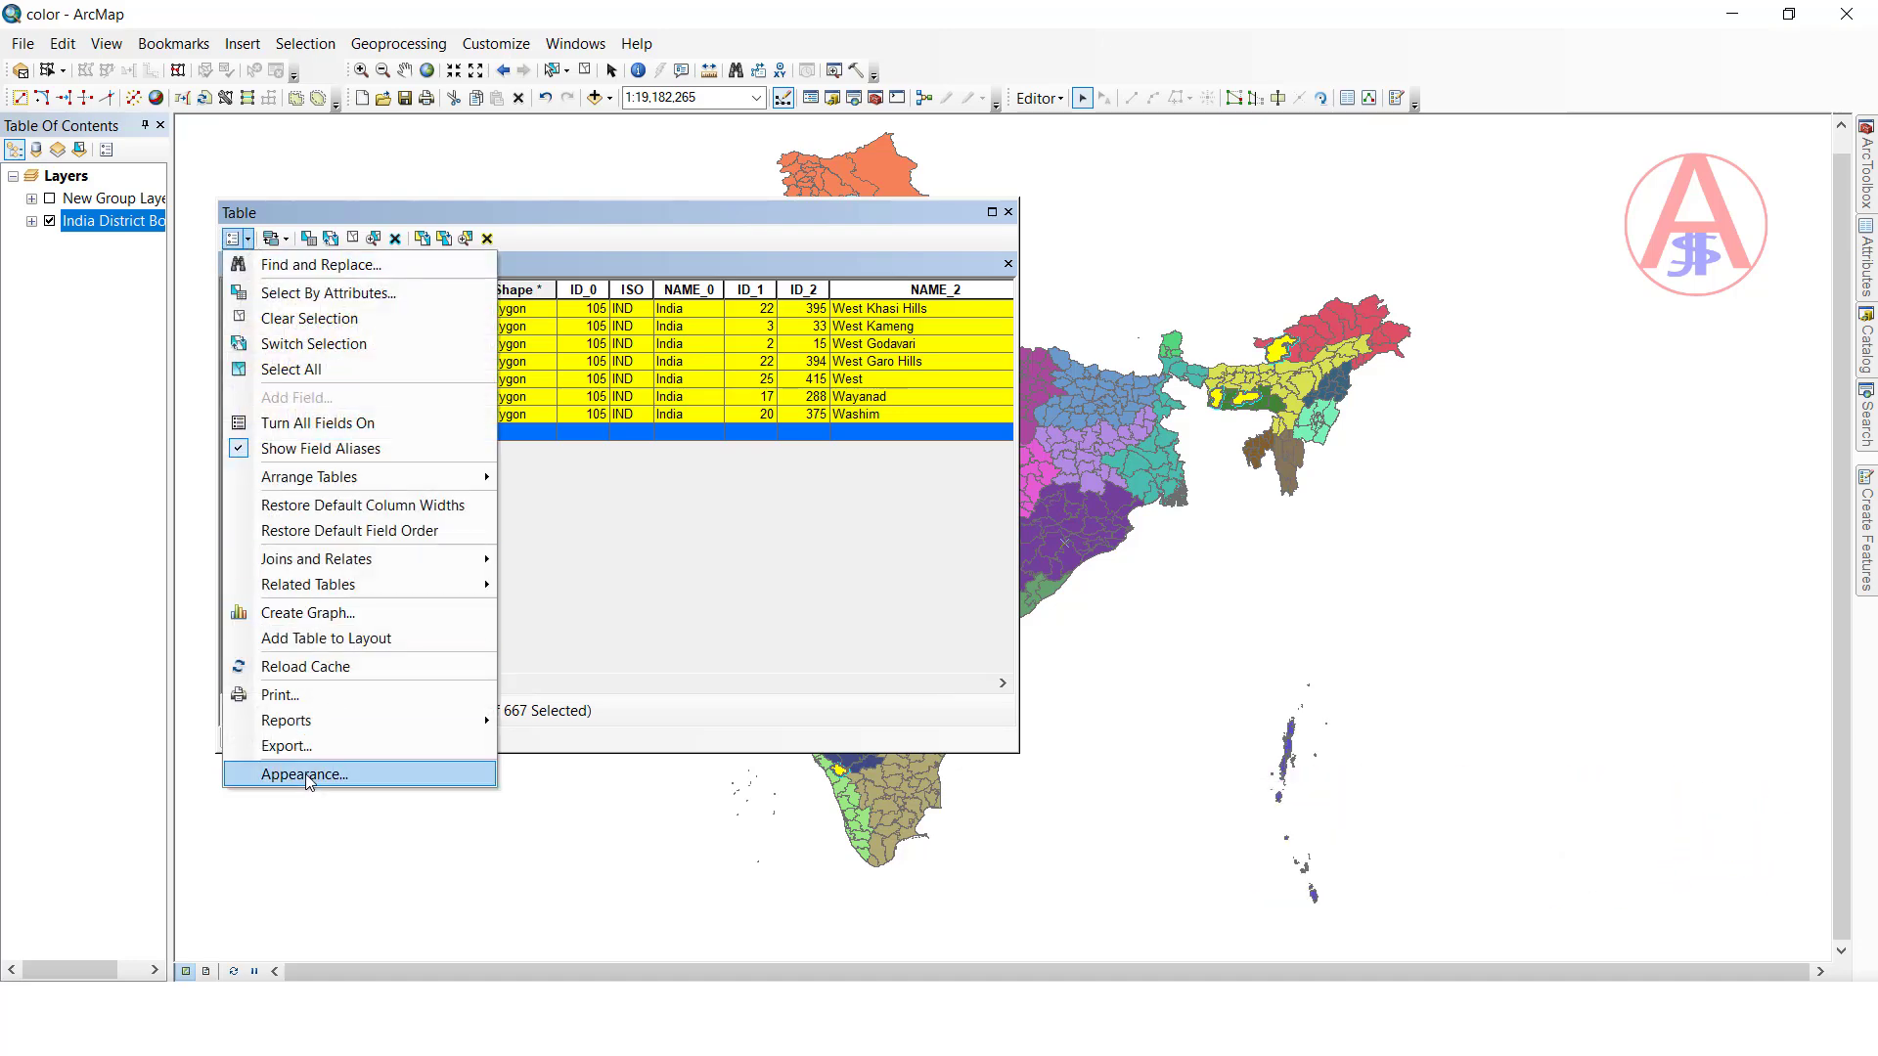
# Step: Set the highlighted-records colour to Ginger Pink, then list all records again
pyautogui.click(305, 775)
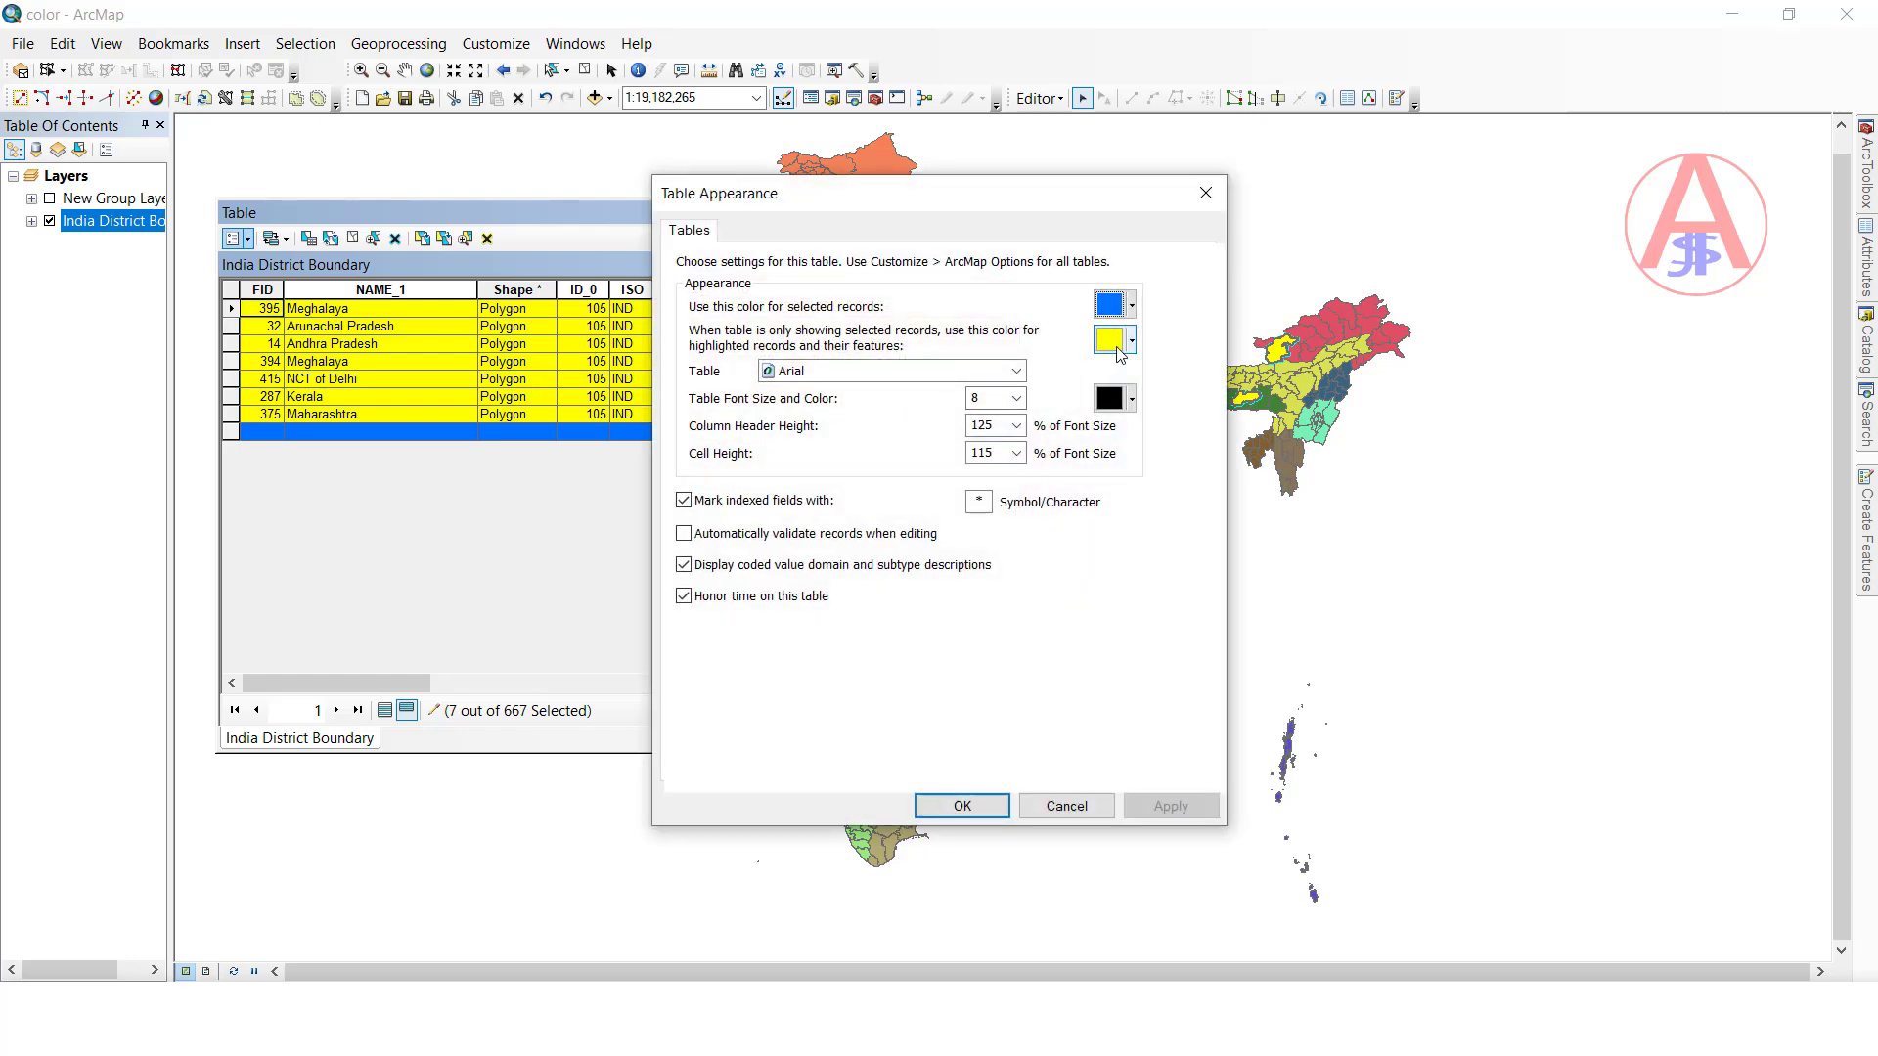
pyautogui.click(1132, 342)
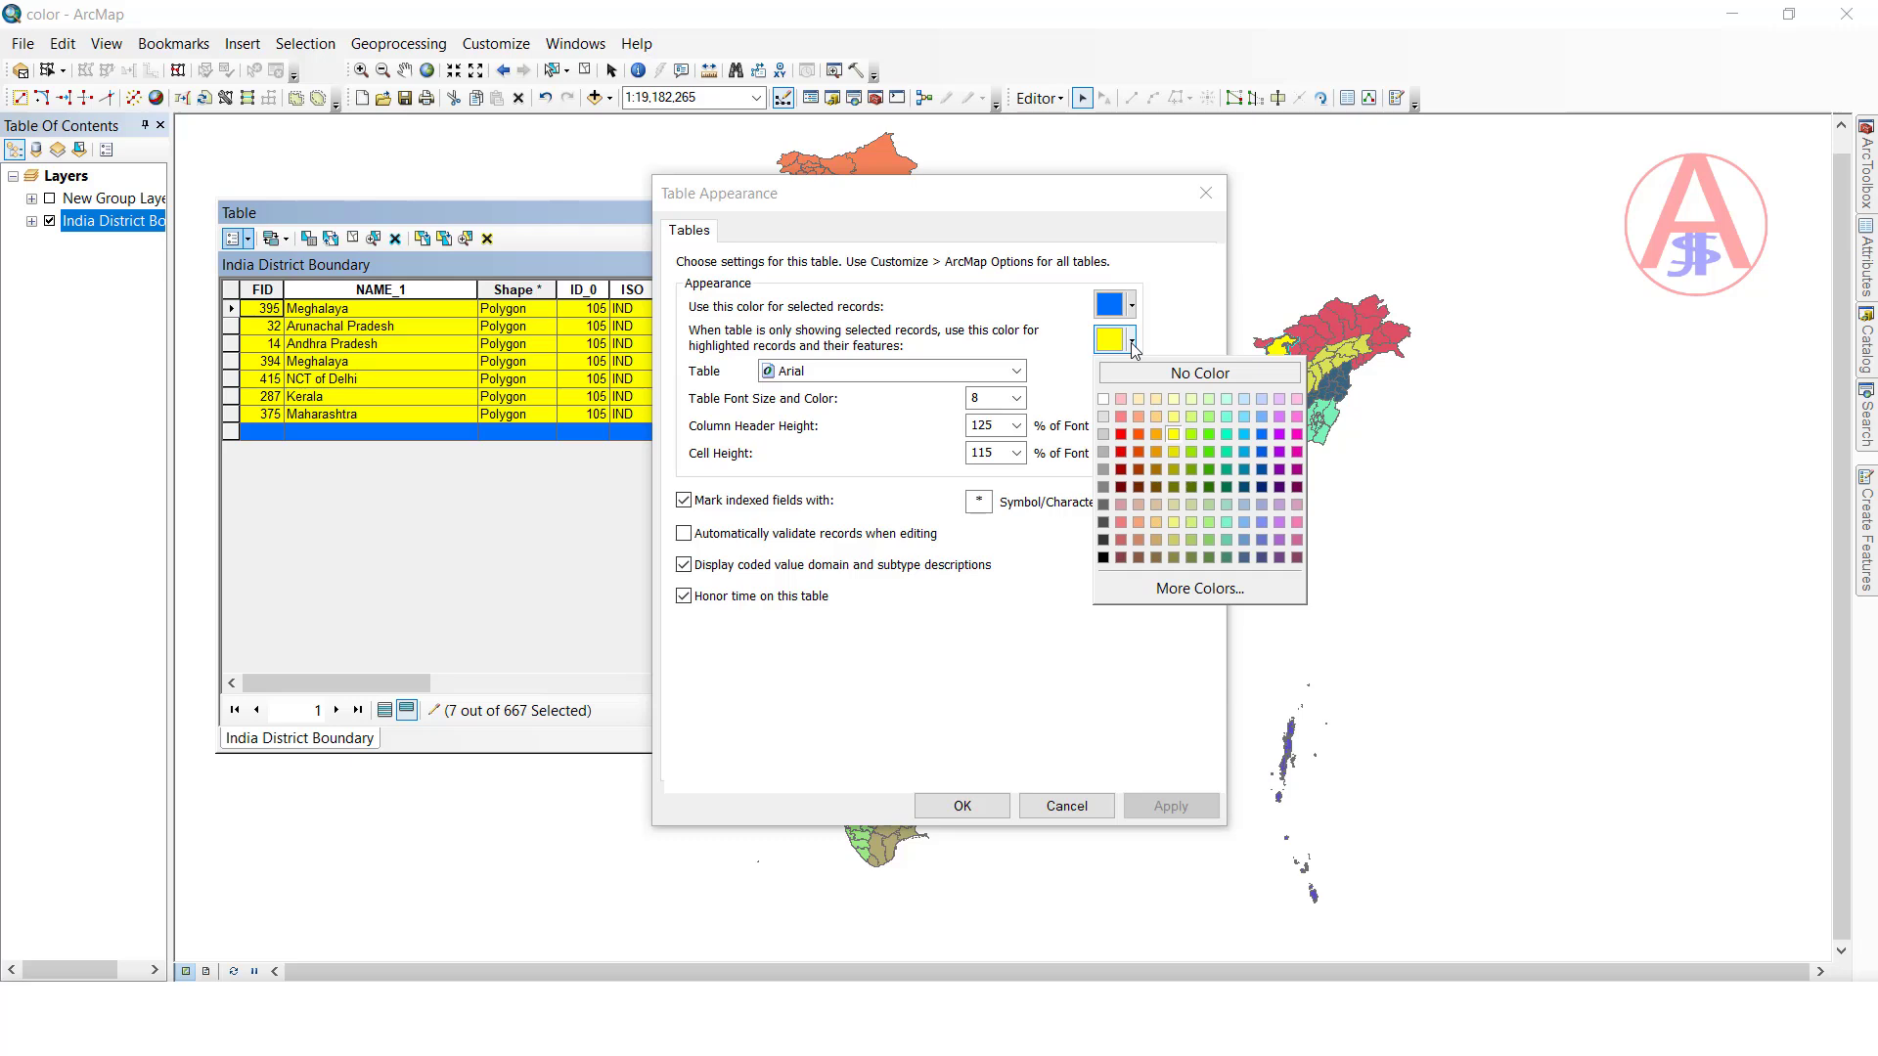
pyautogui.click(1297, 433)
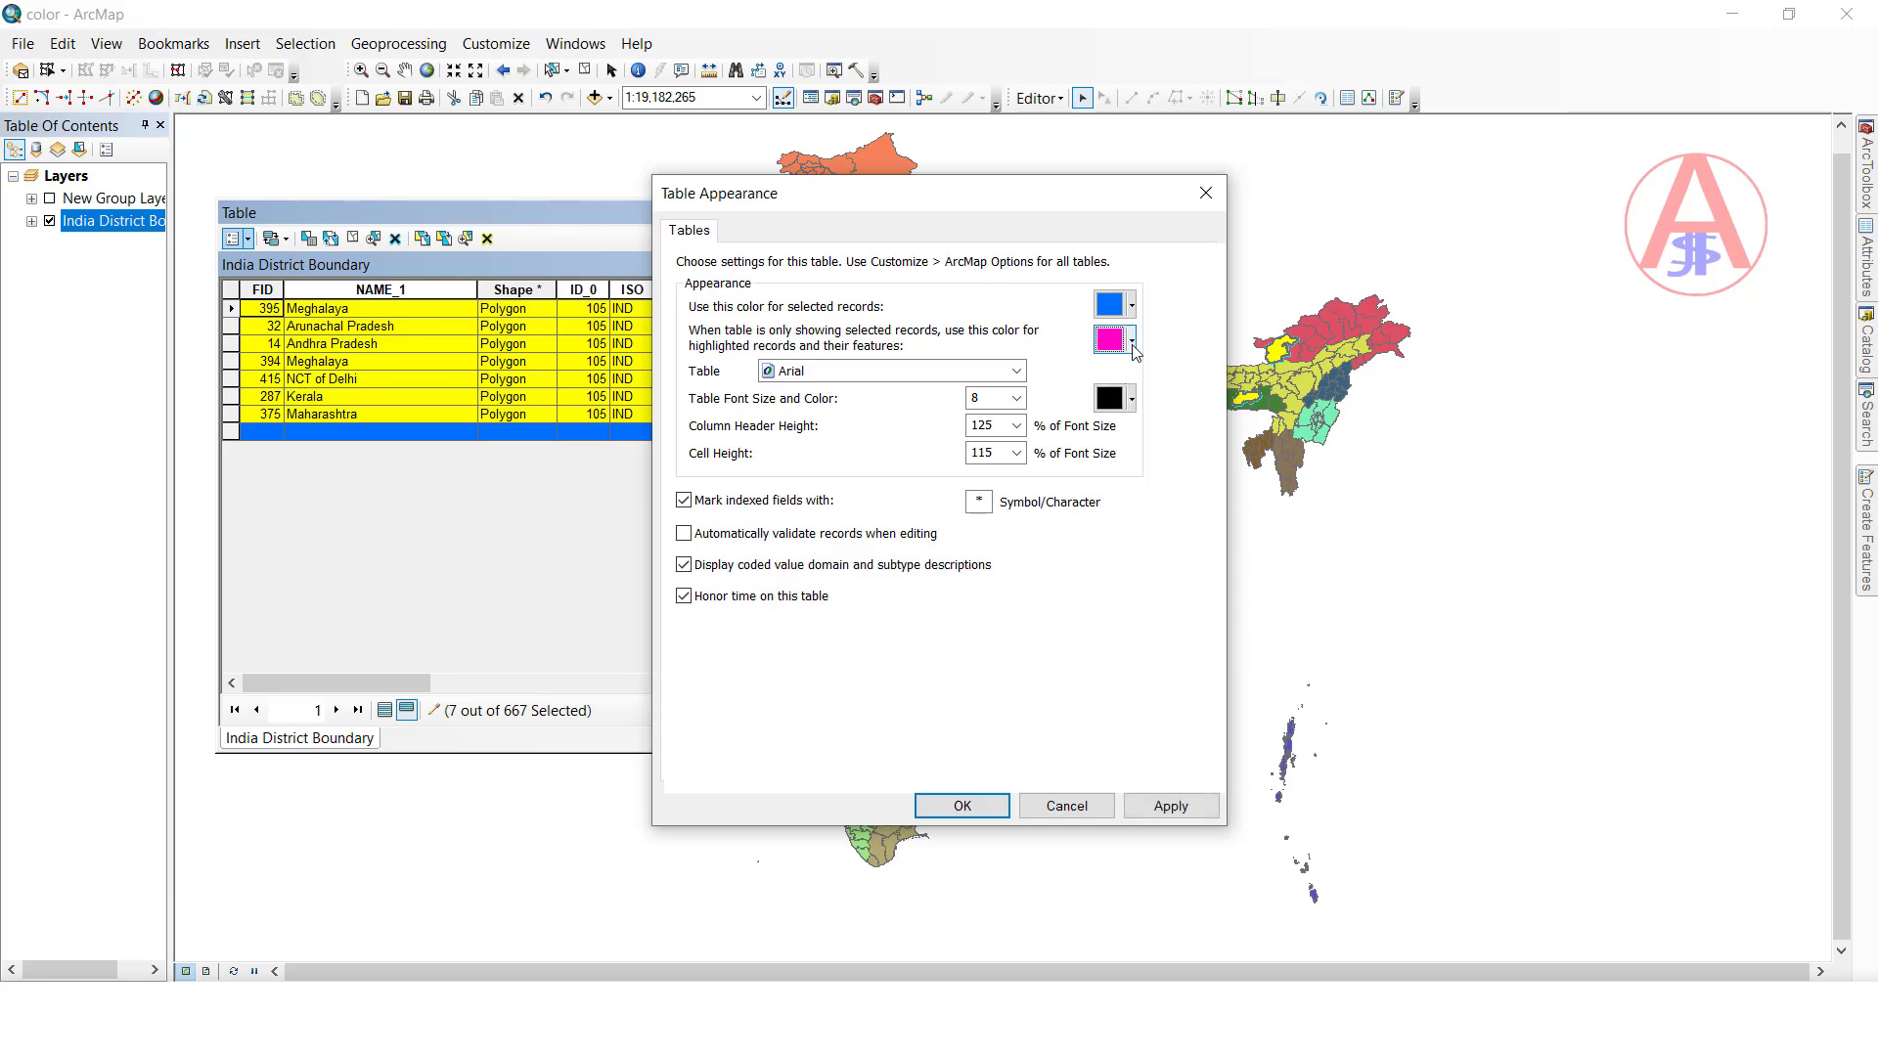
pyautogui.click(945, 820)
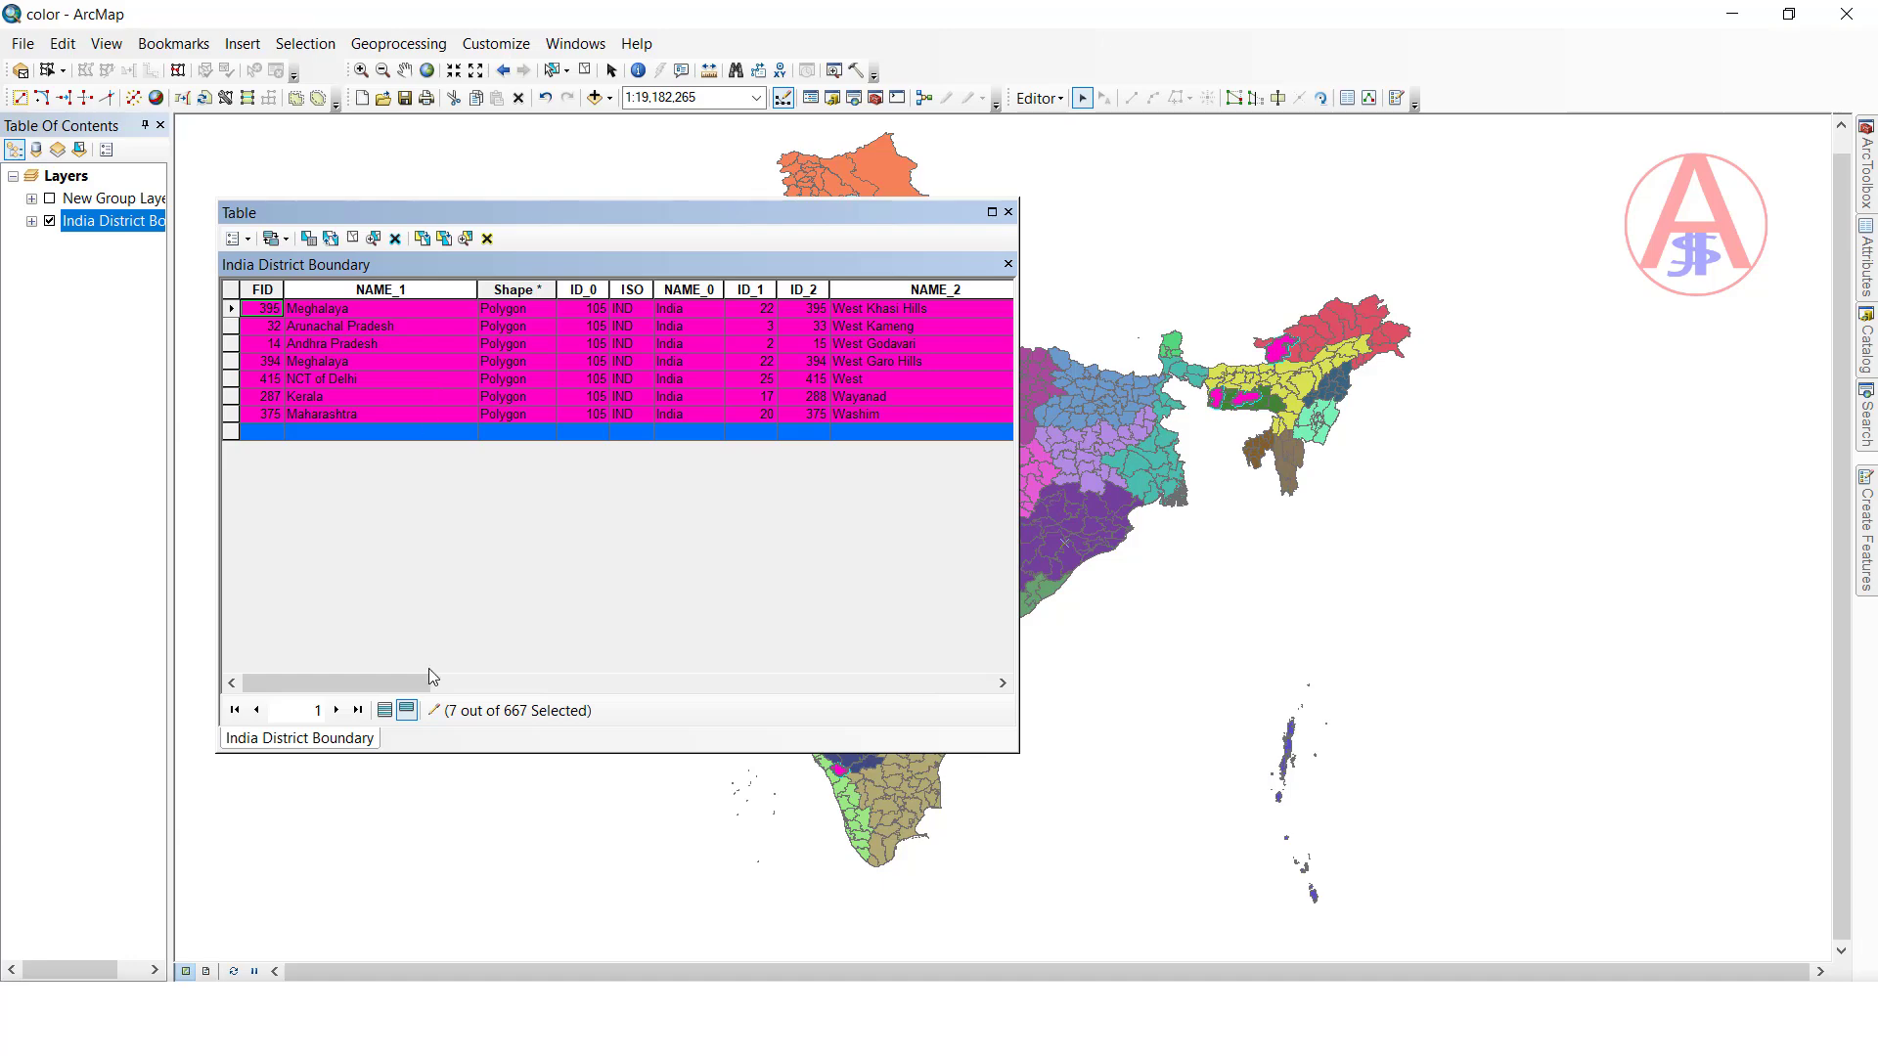
pyautogui.click(384, 710)
# Step: Preview records 376 Maharashtra through 339 Madhya Pradesh highlighted in magenta, then clear the selection
pyautogui.moveTo(232, 327); pyautogui.dragTo(232, 484)
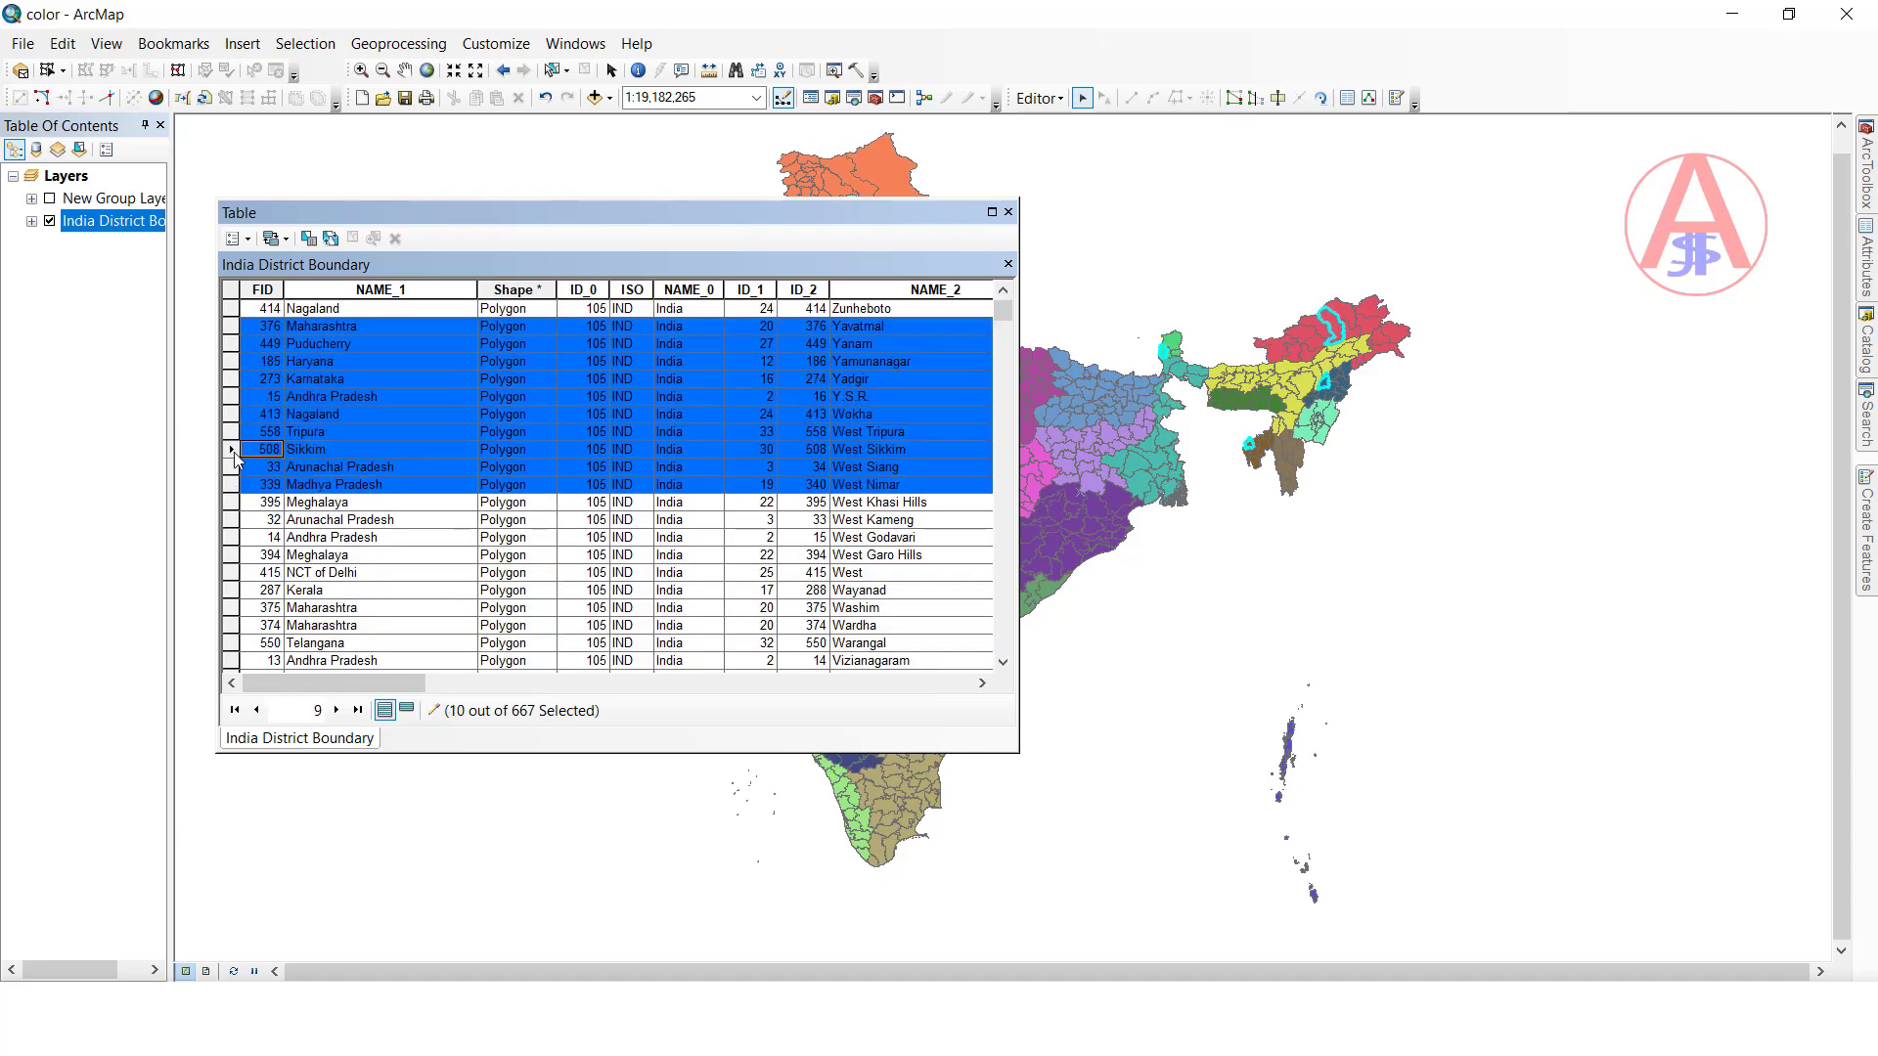
pyautogui.click(406, 710)
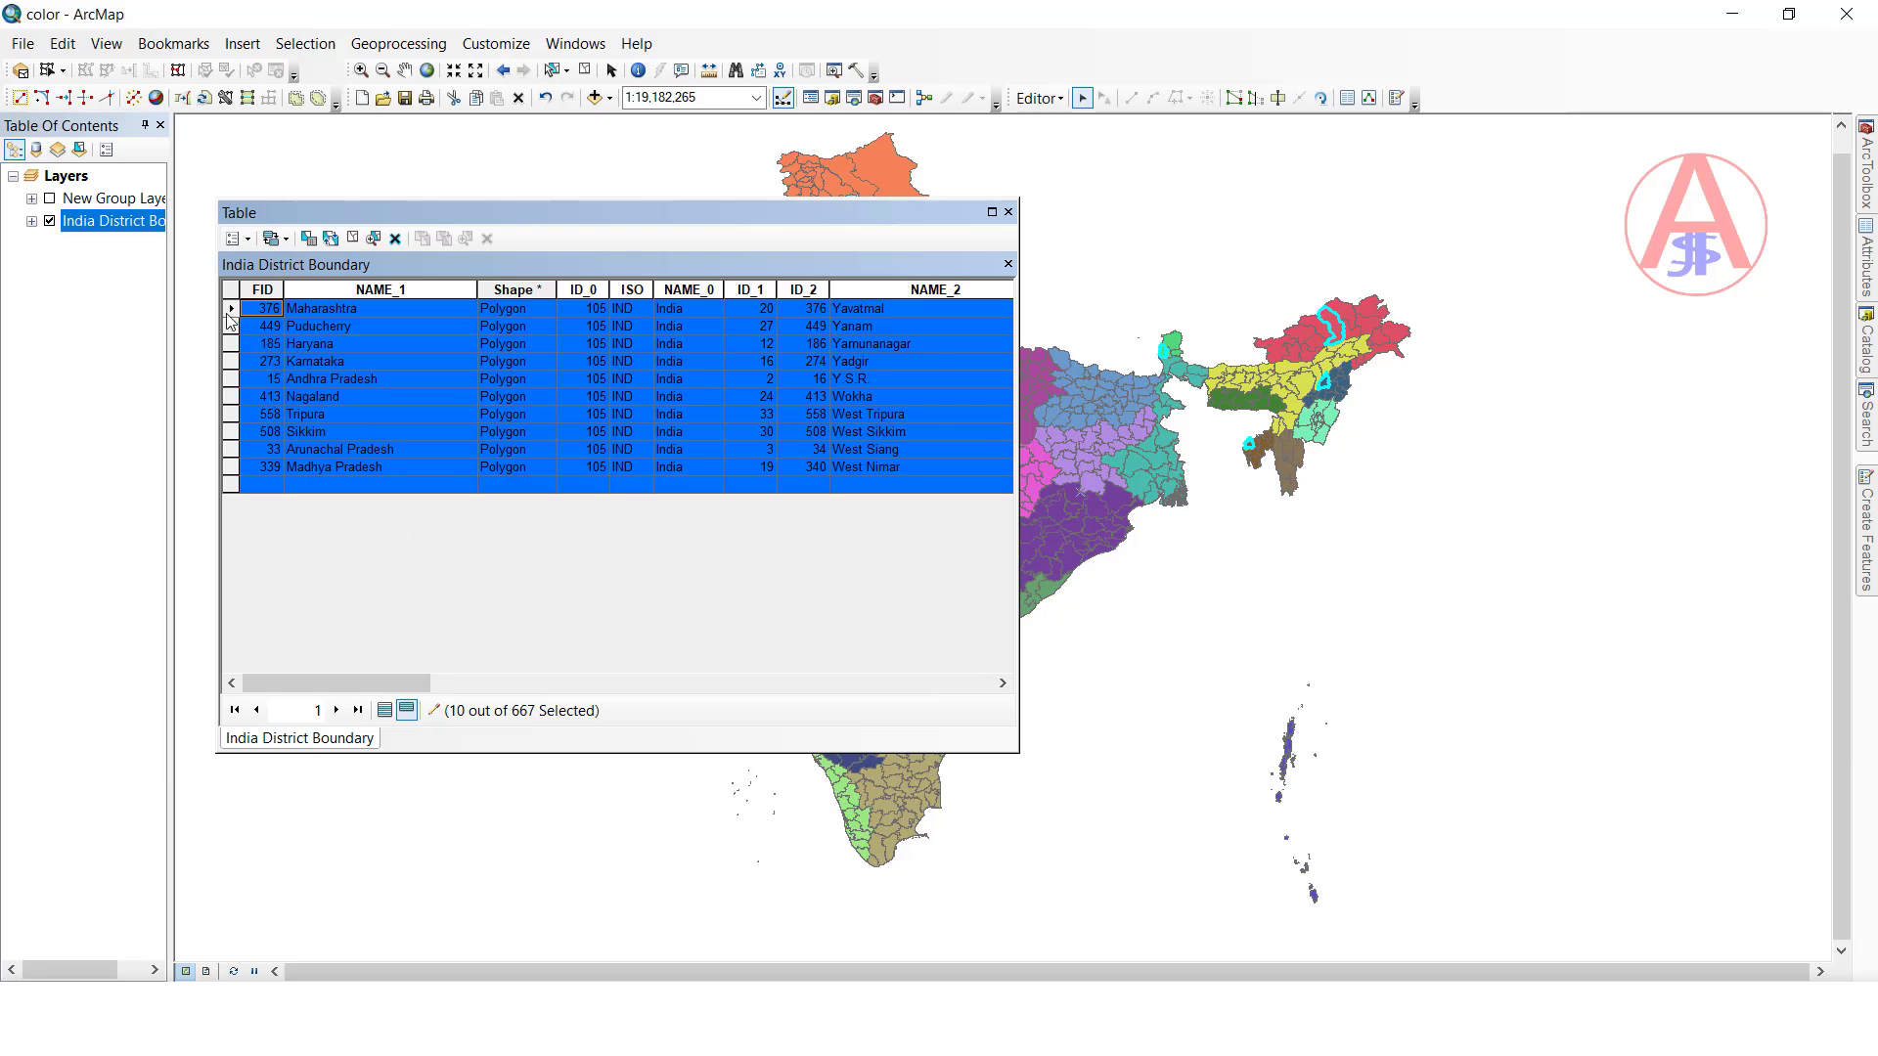
pyautogui.moveTo(231, 309); pyautogui.dragTo(232, 481)
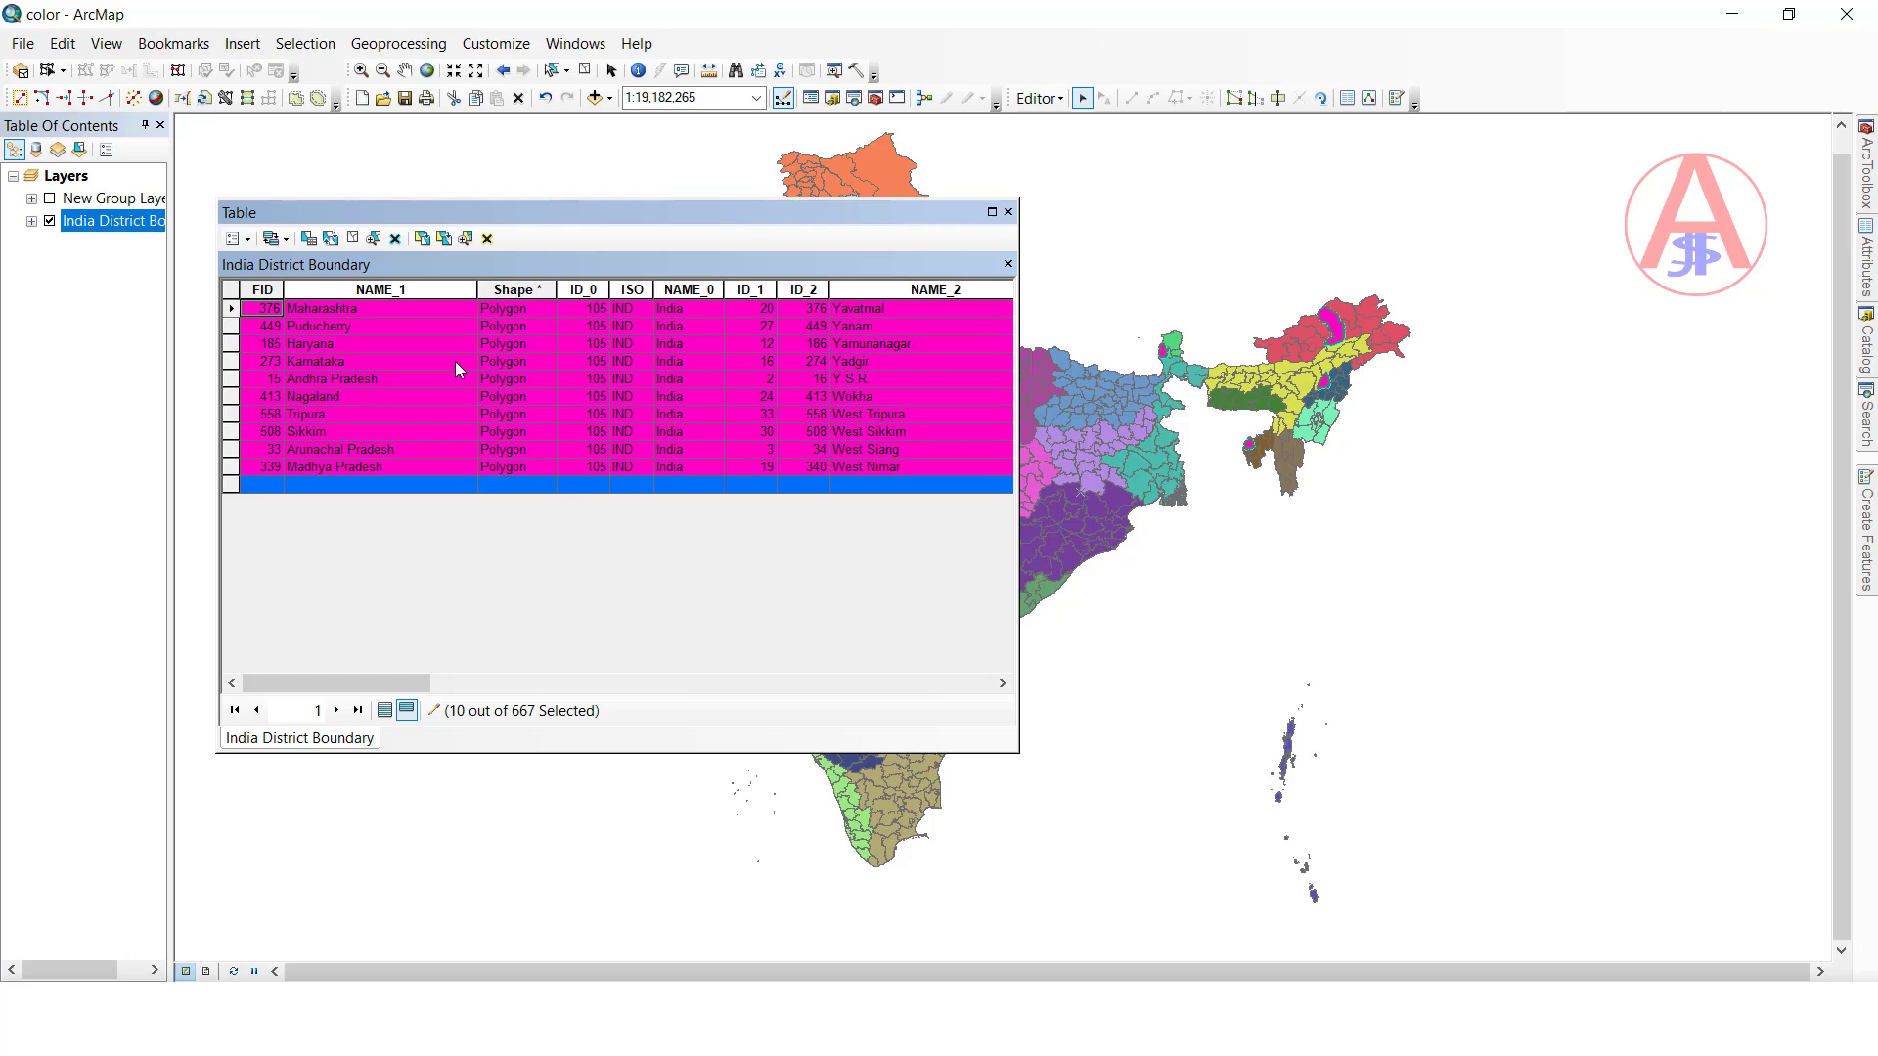
pyautogui.click(385, 710)
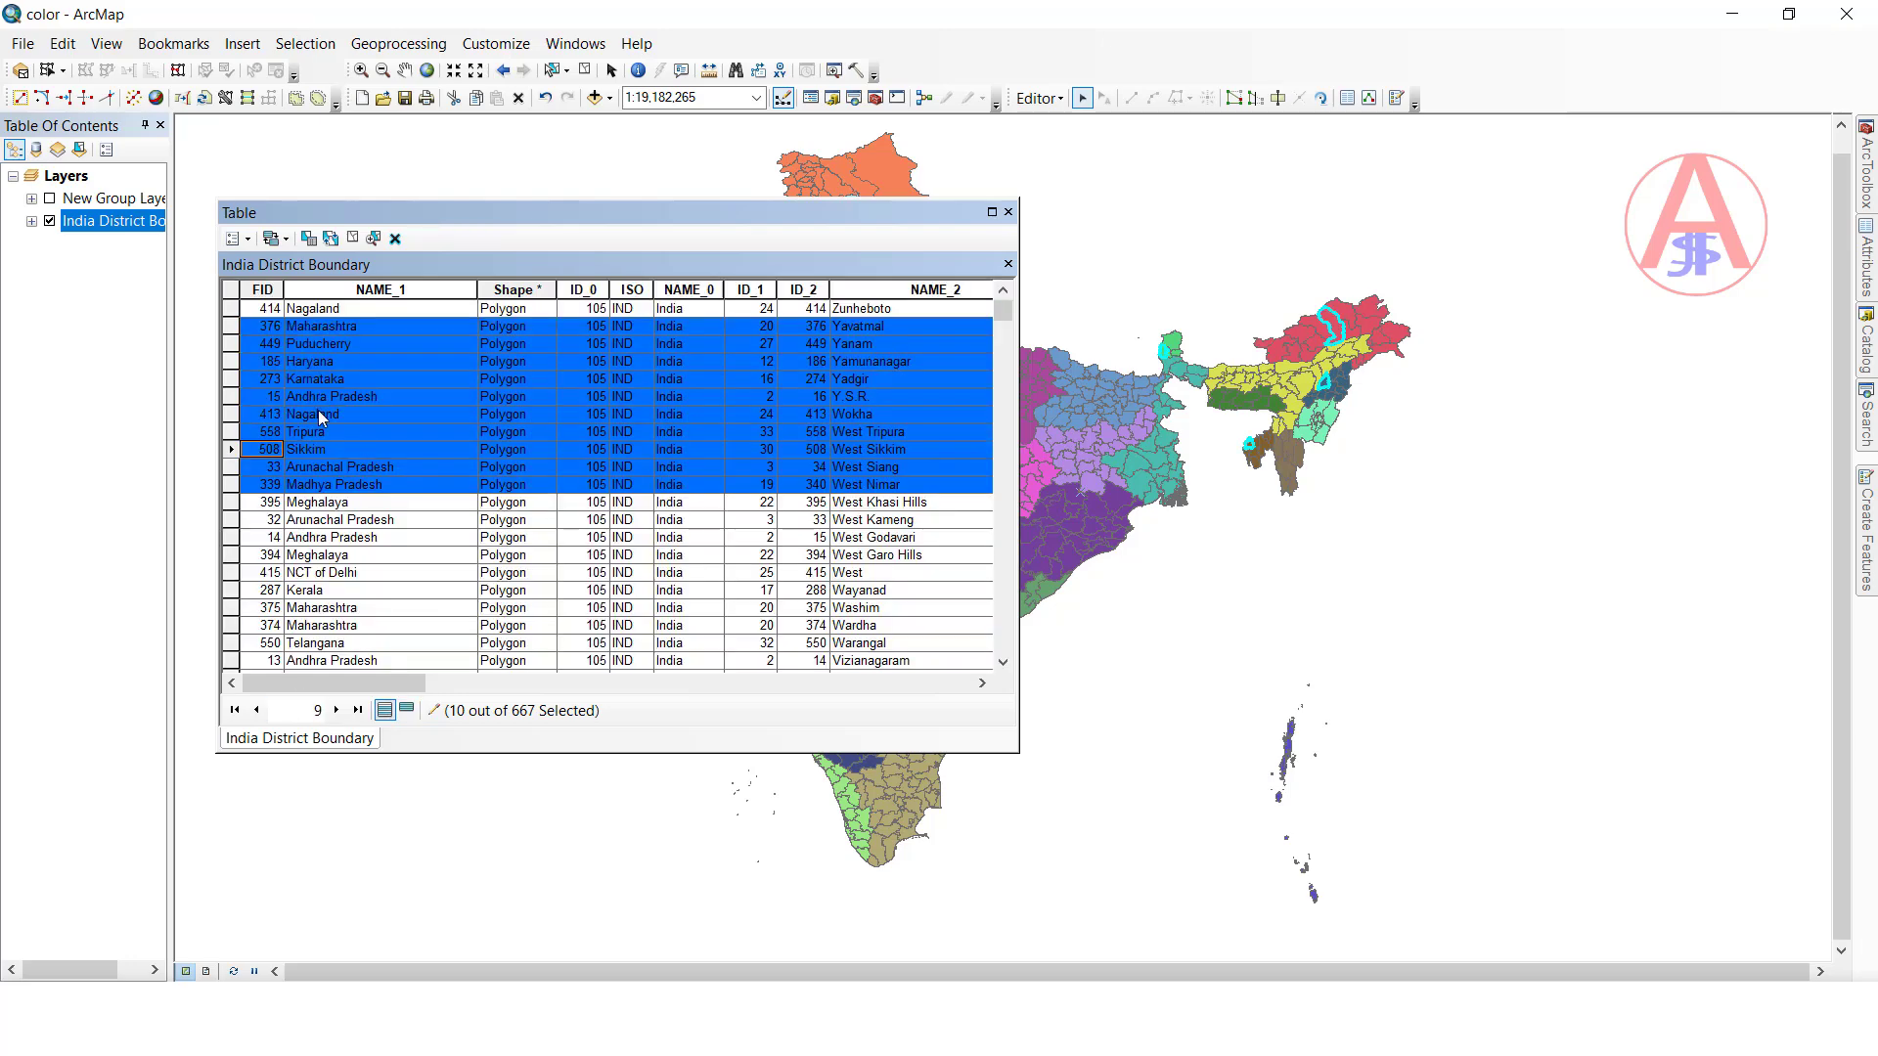
pyautogui.click(354, 239)
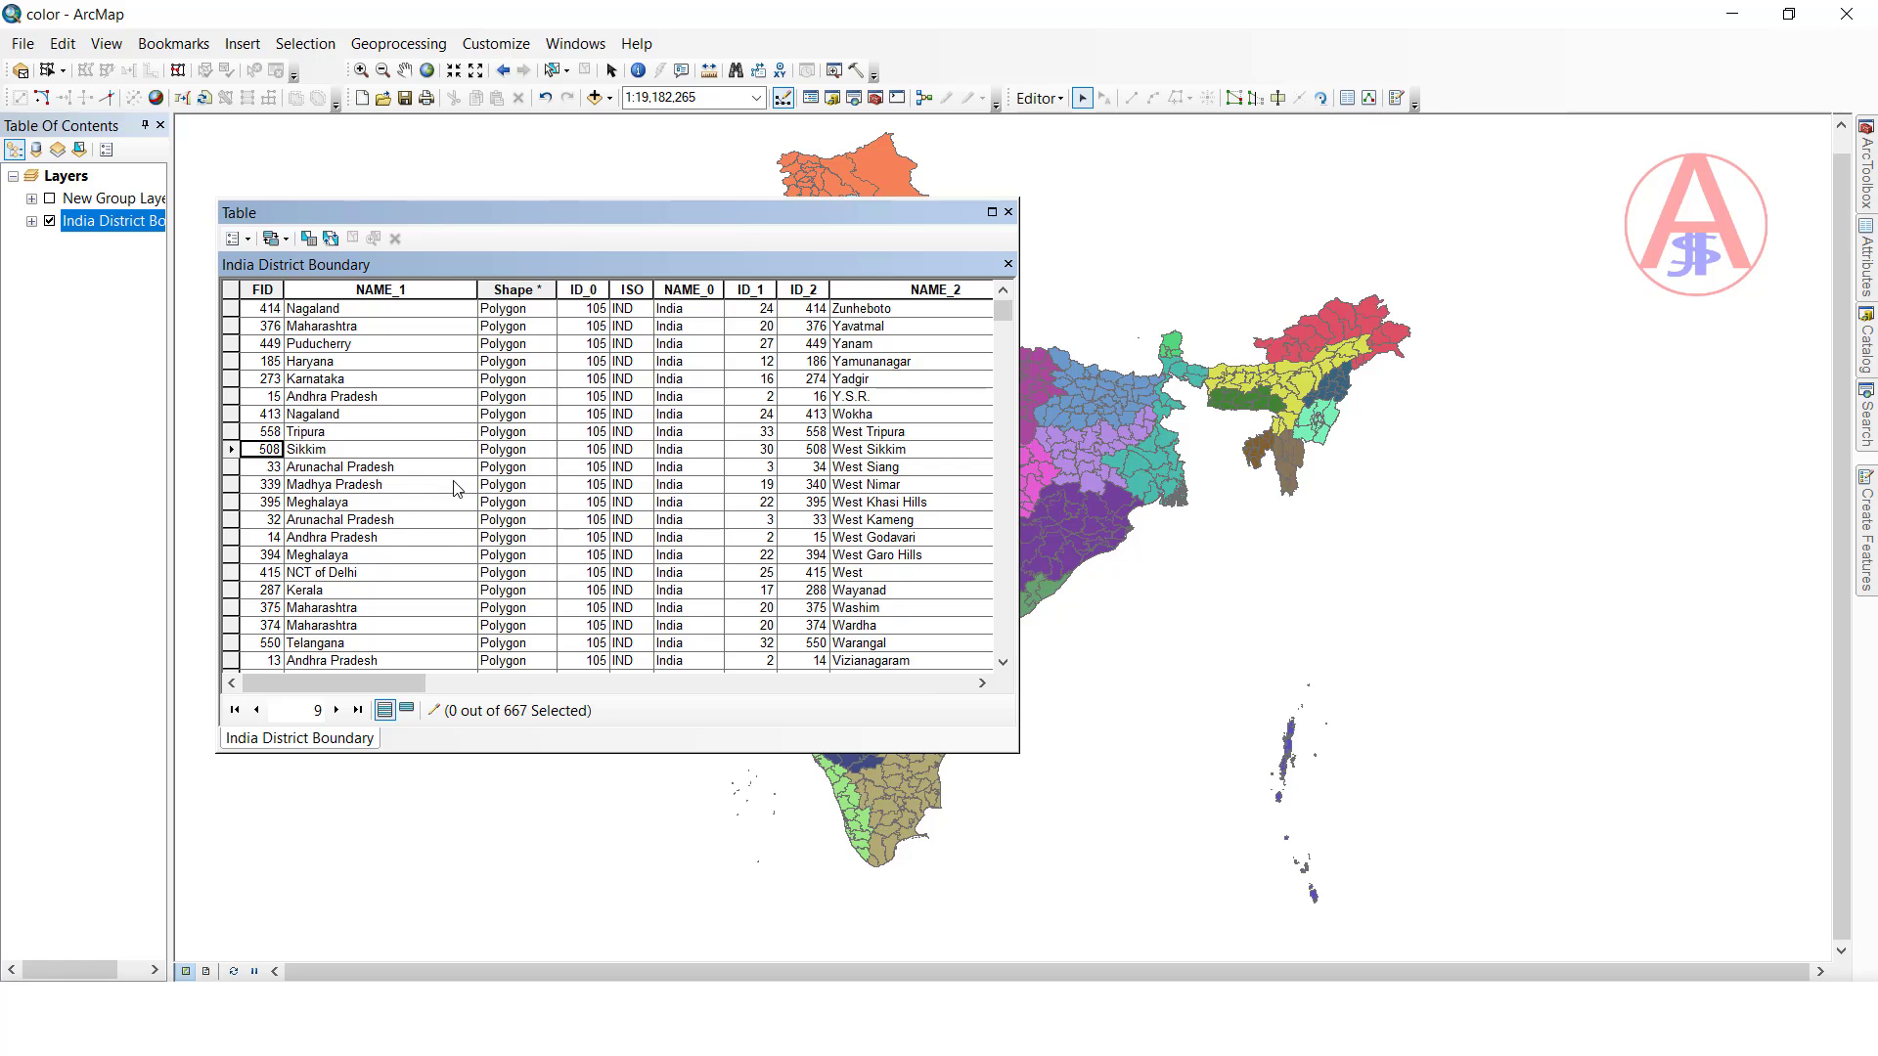
# Step: Set the table font colour to red in Table Appearance and apply it
pyautogui.click(248, 239)
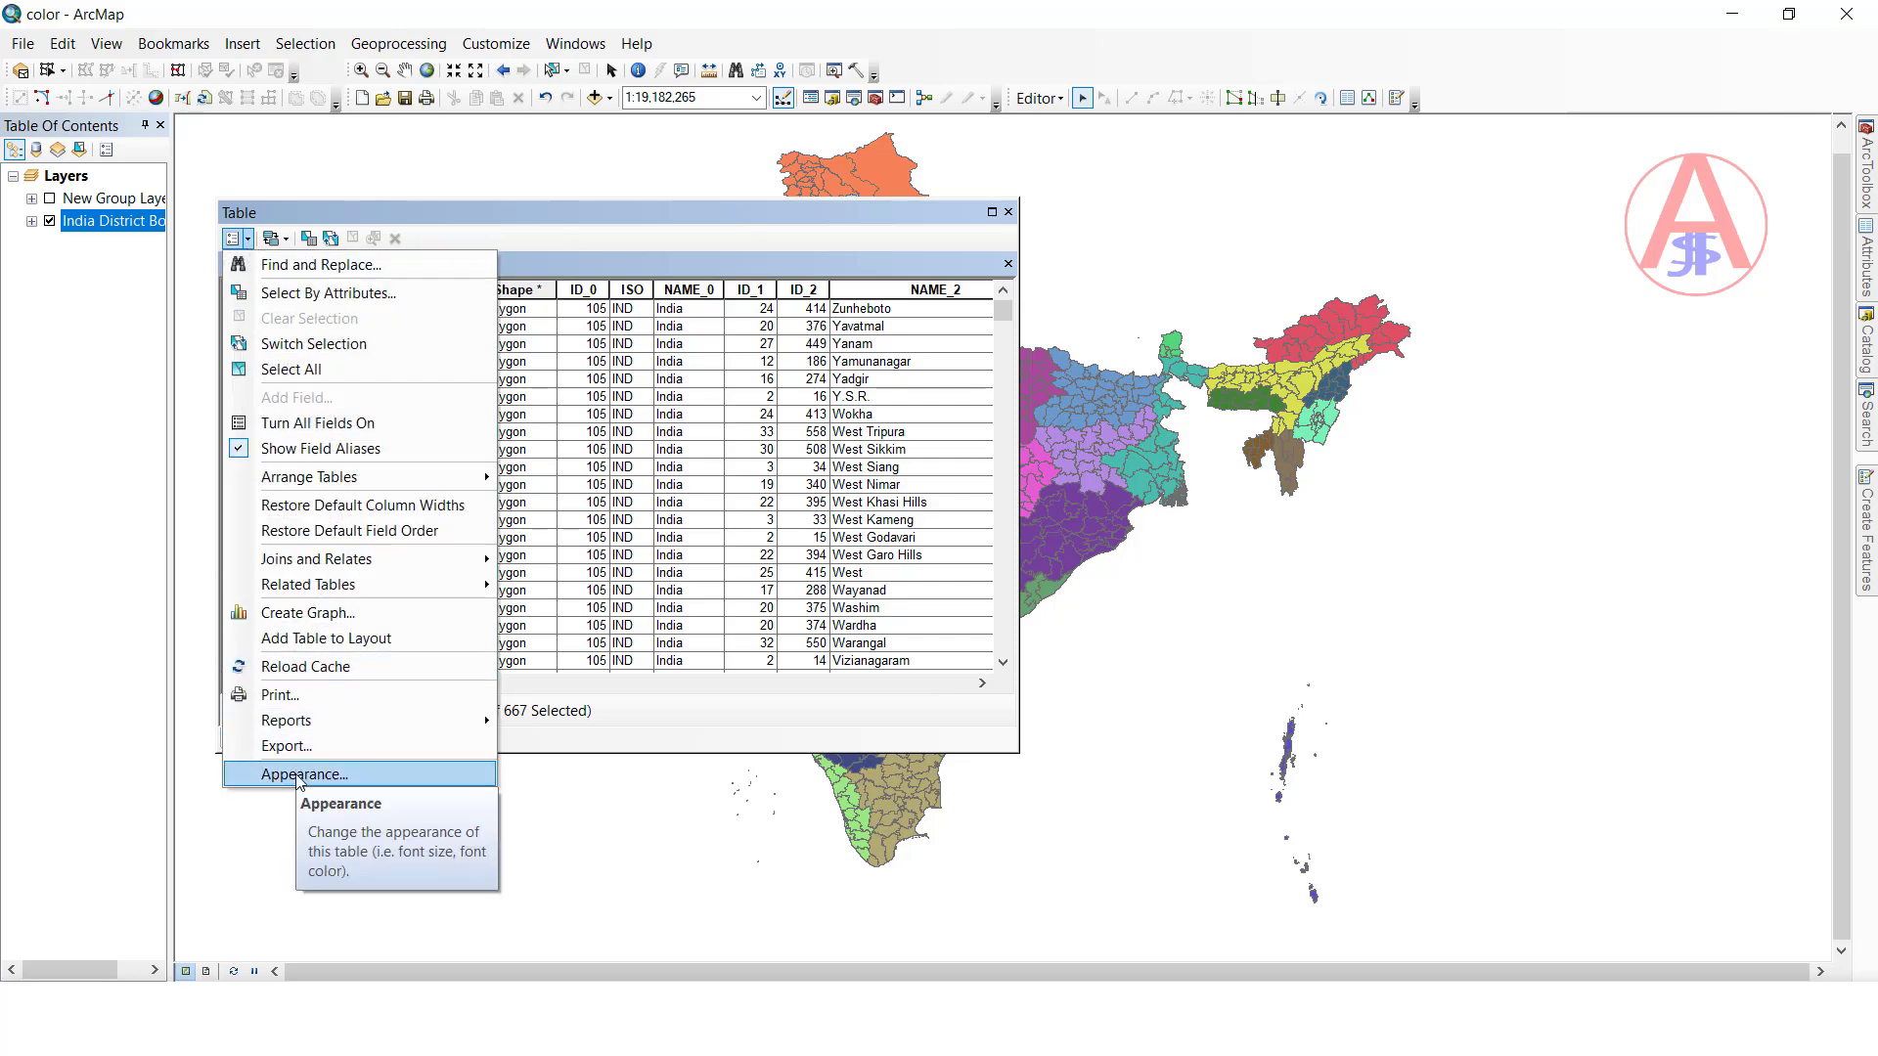
pyautogui.click(302, 775)
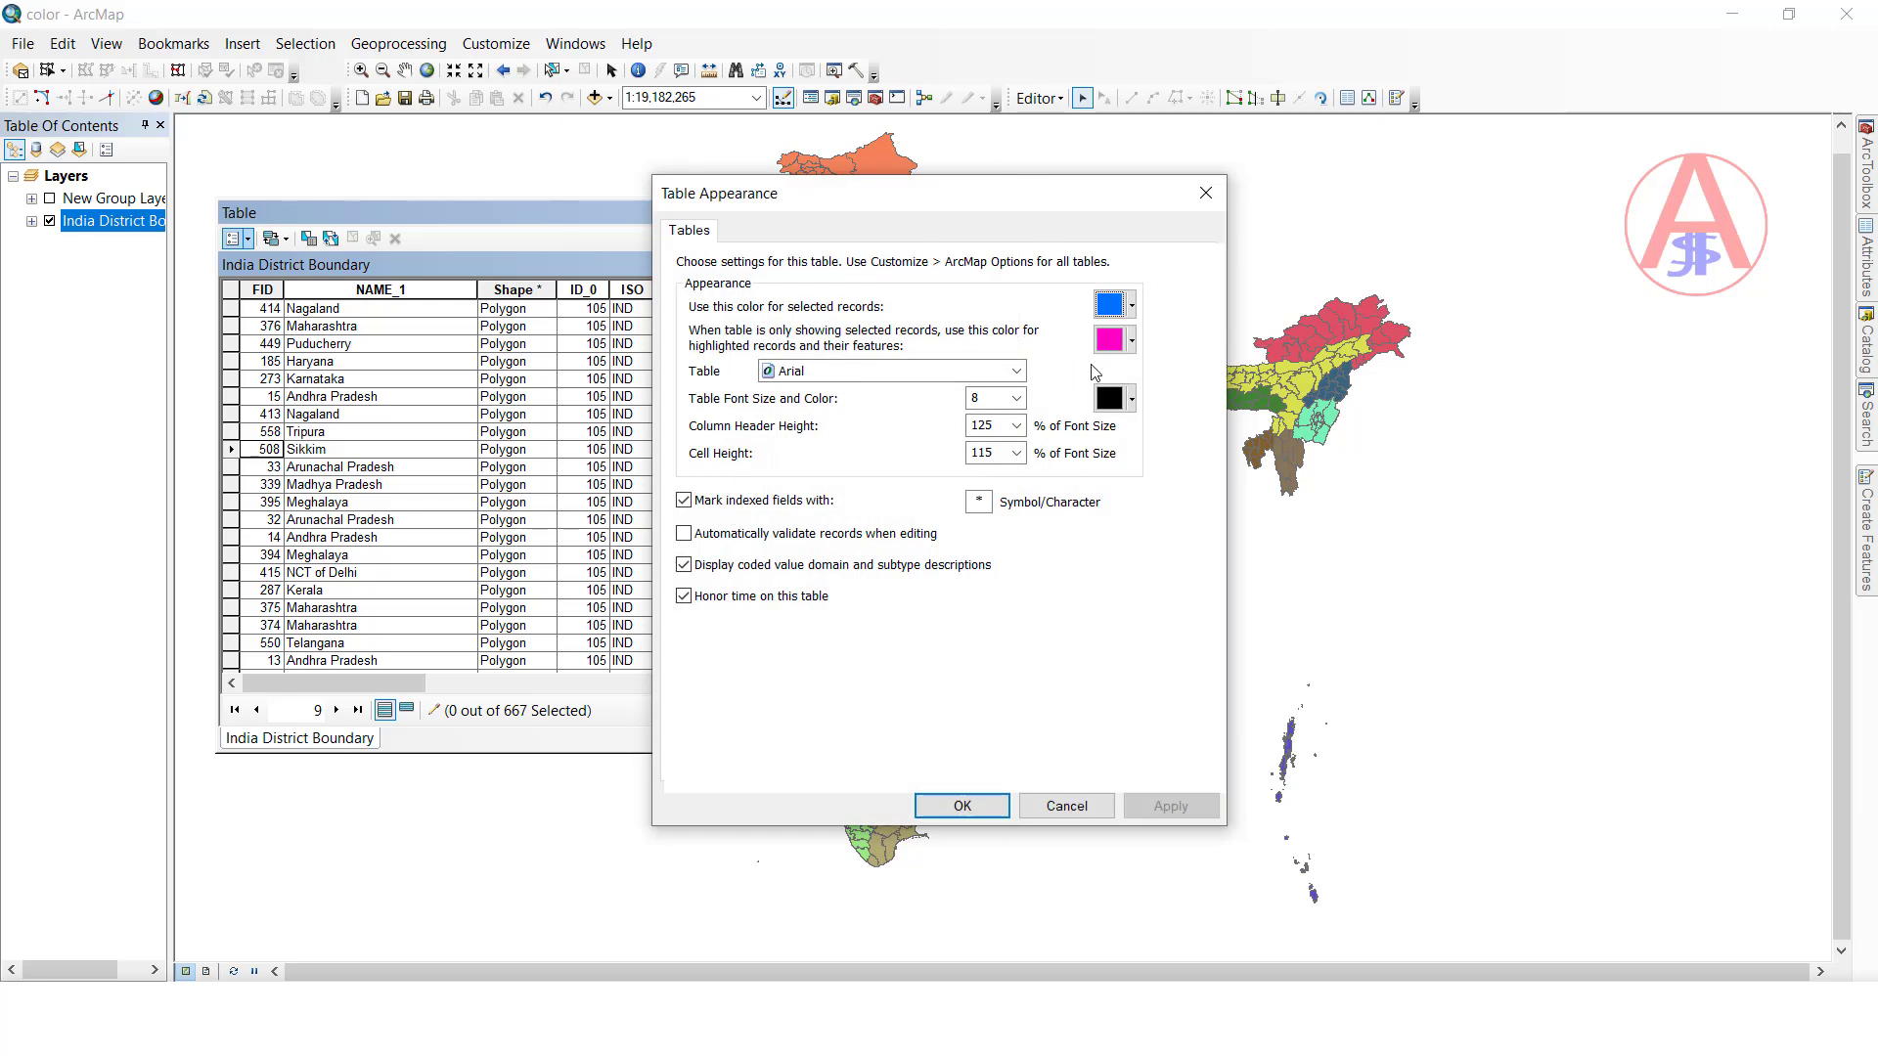
pyautogui.click(1132, 399)
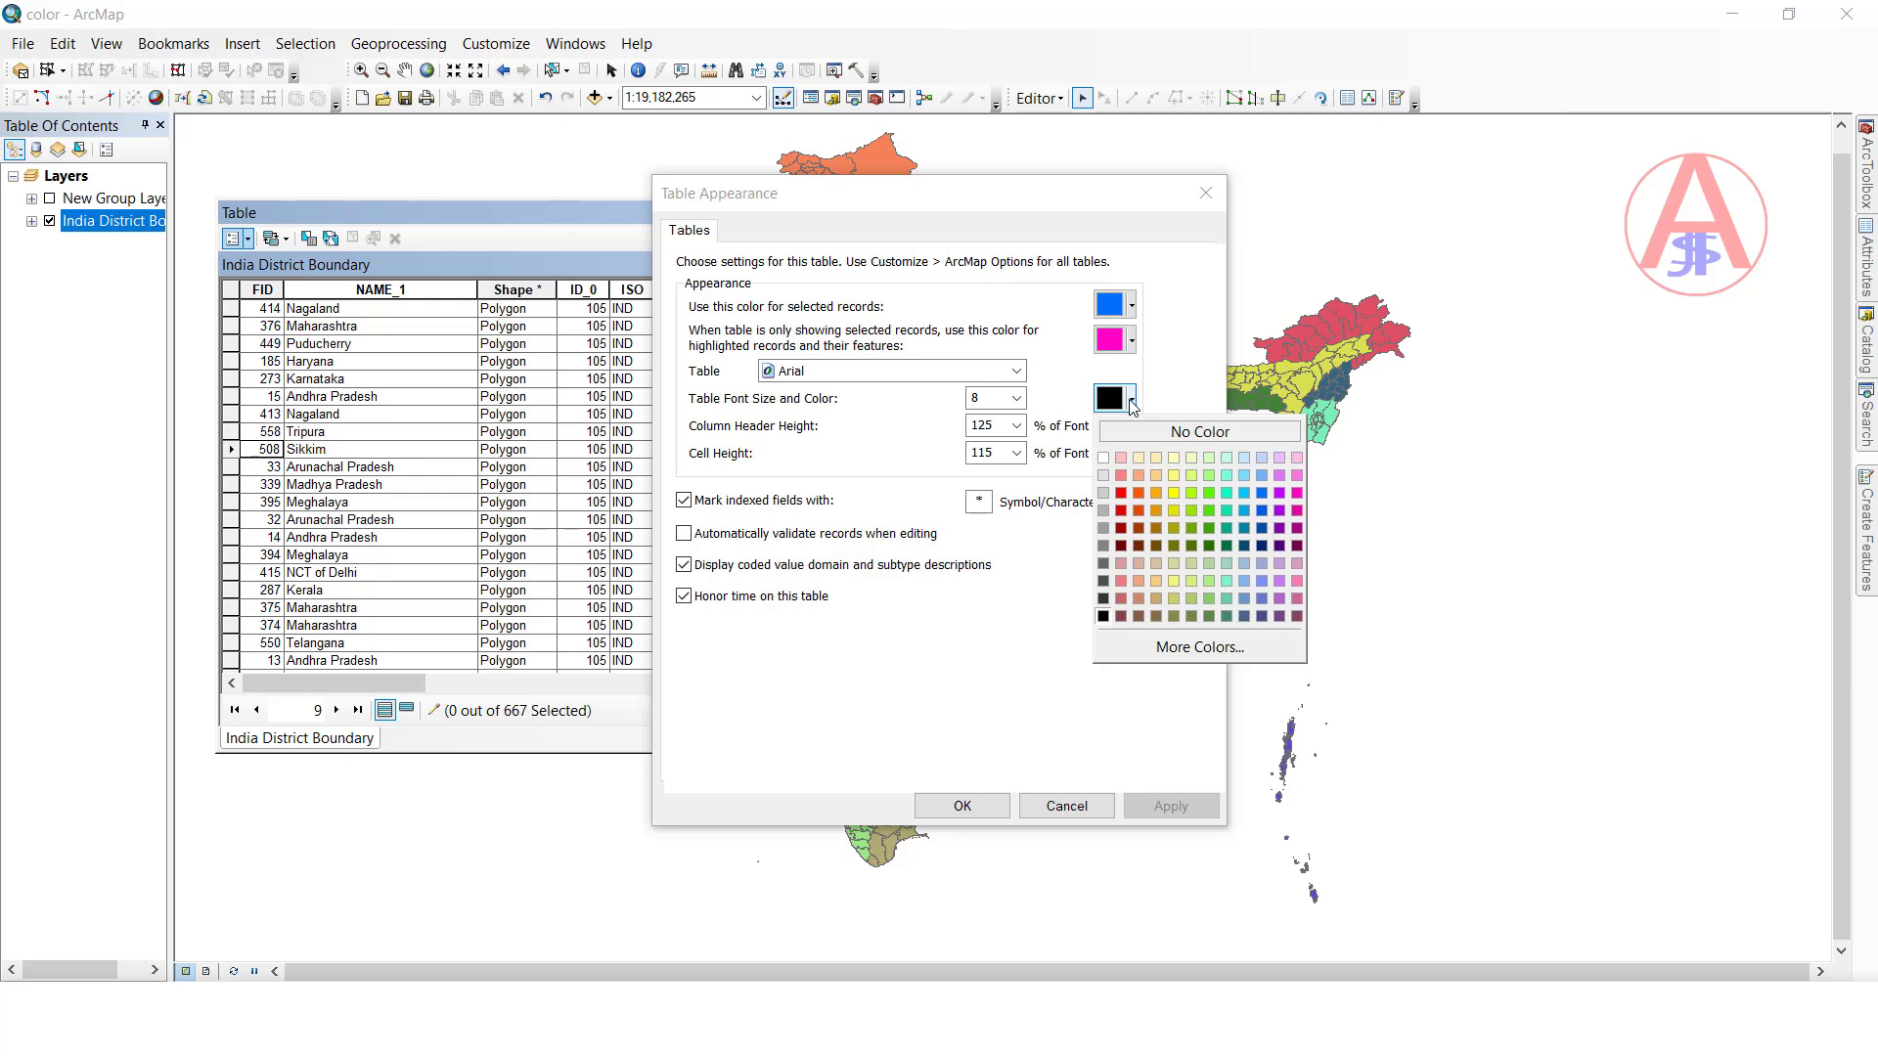
pyautogui.click(1122, 495)
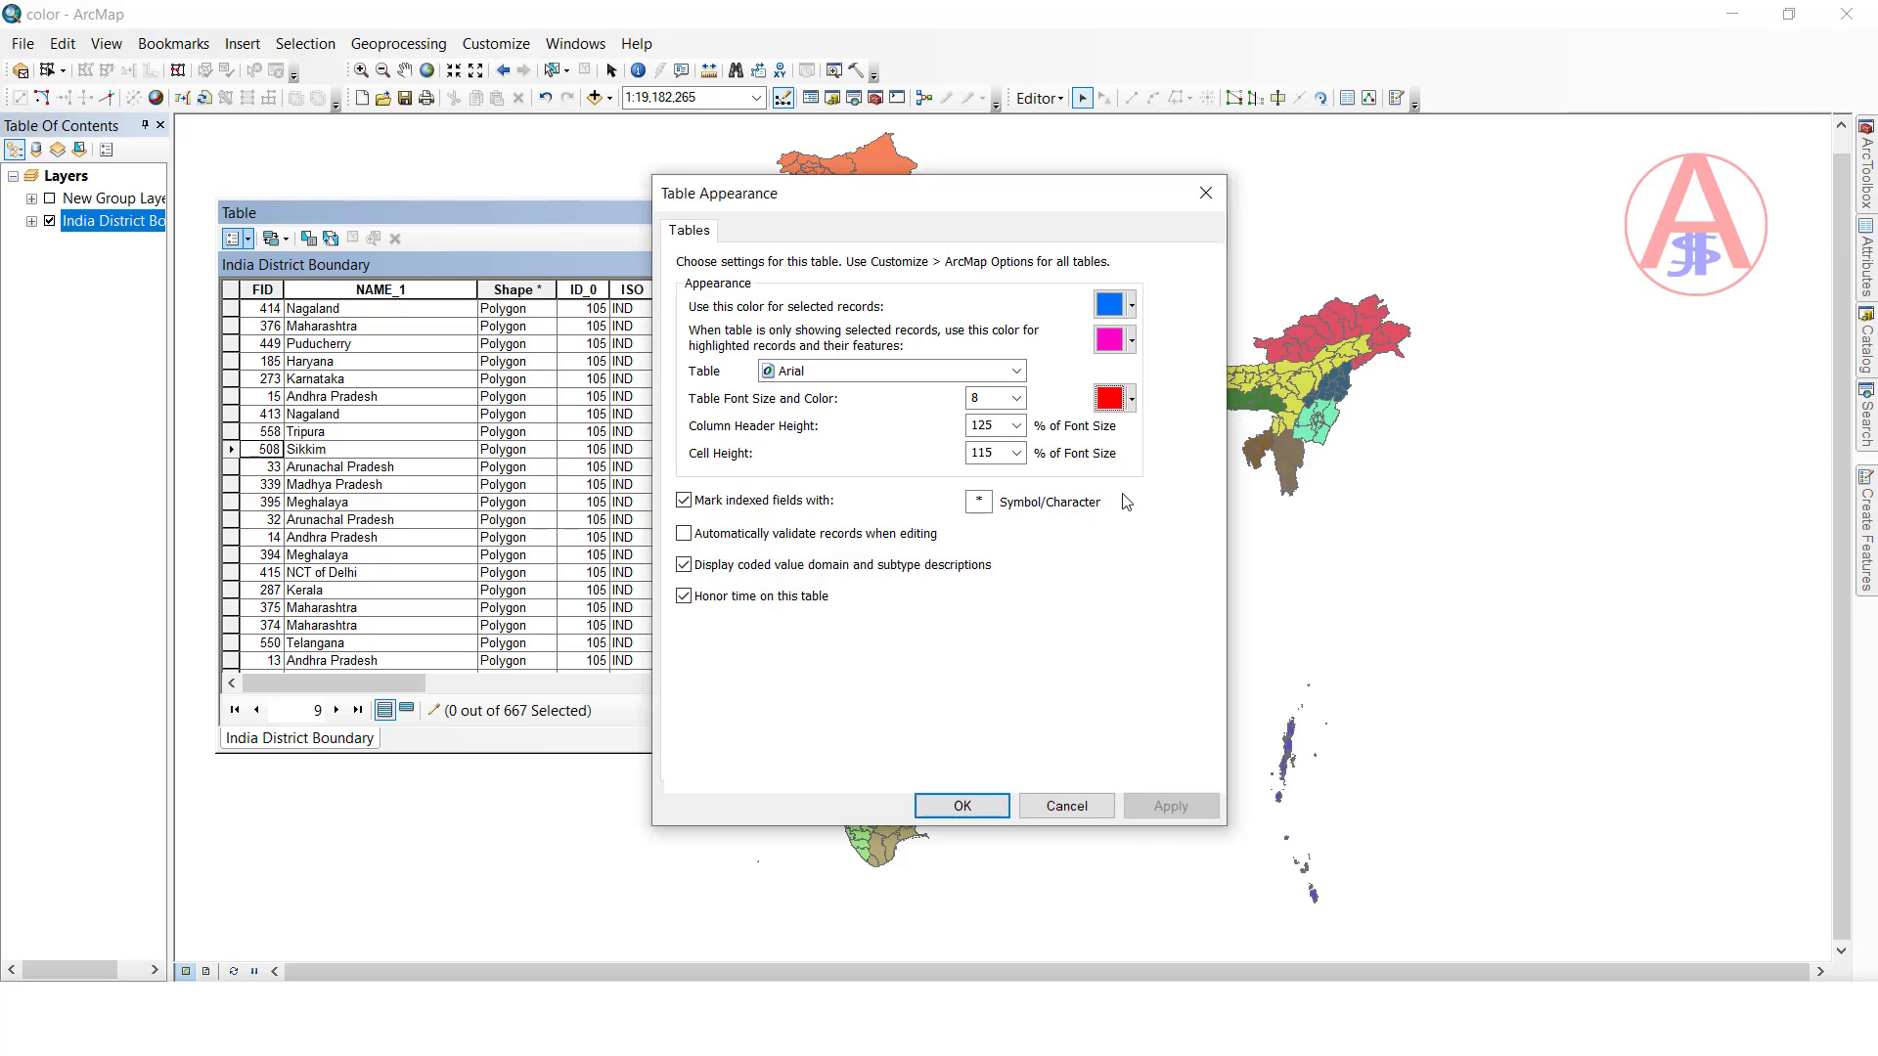
pyautogui.click(1172, 807)
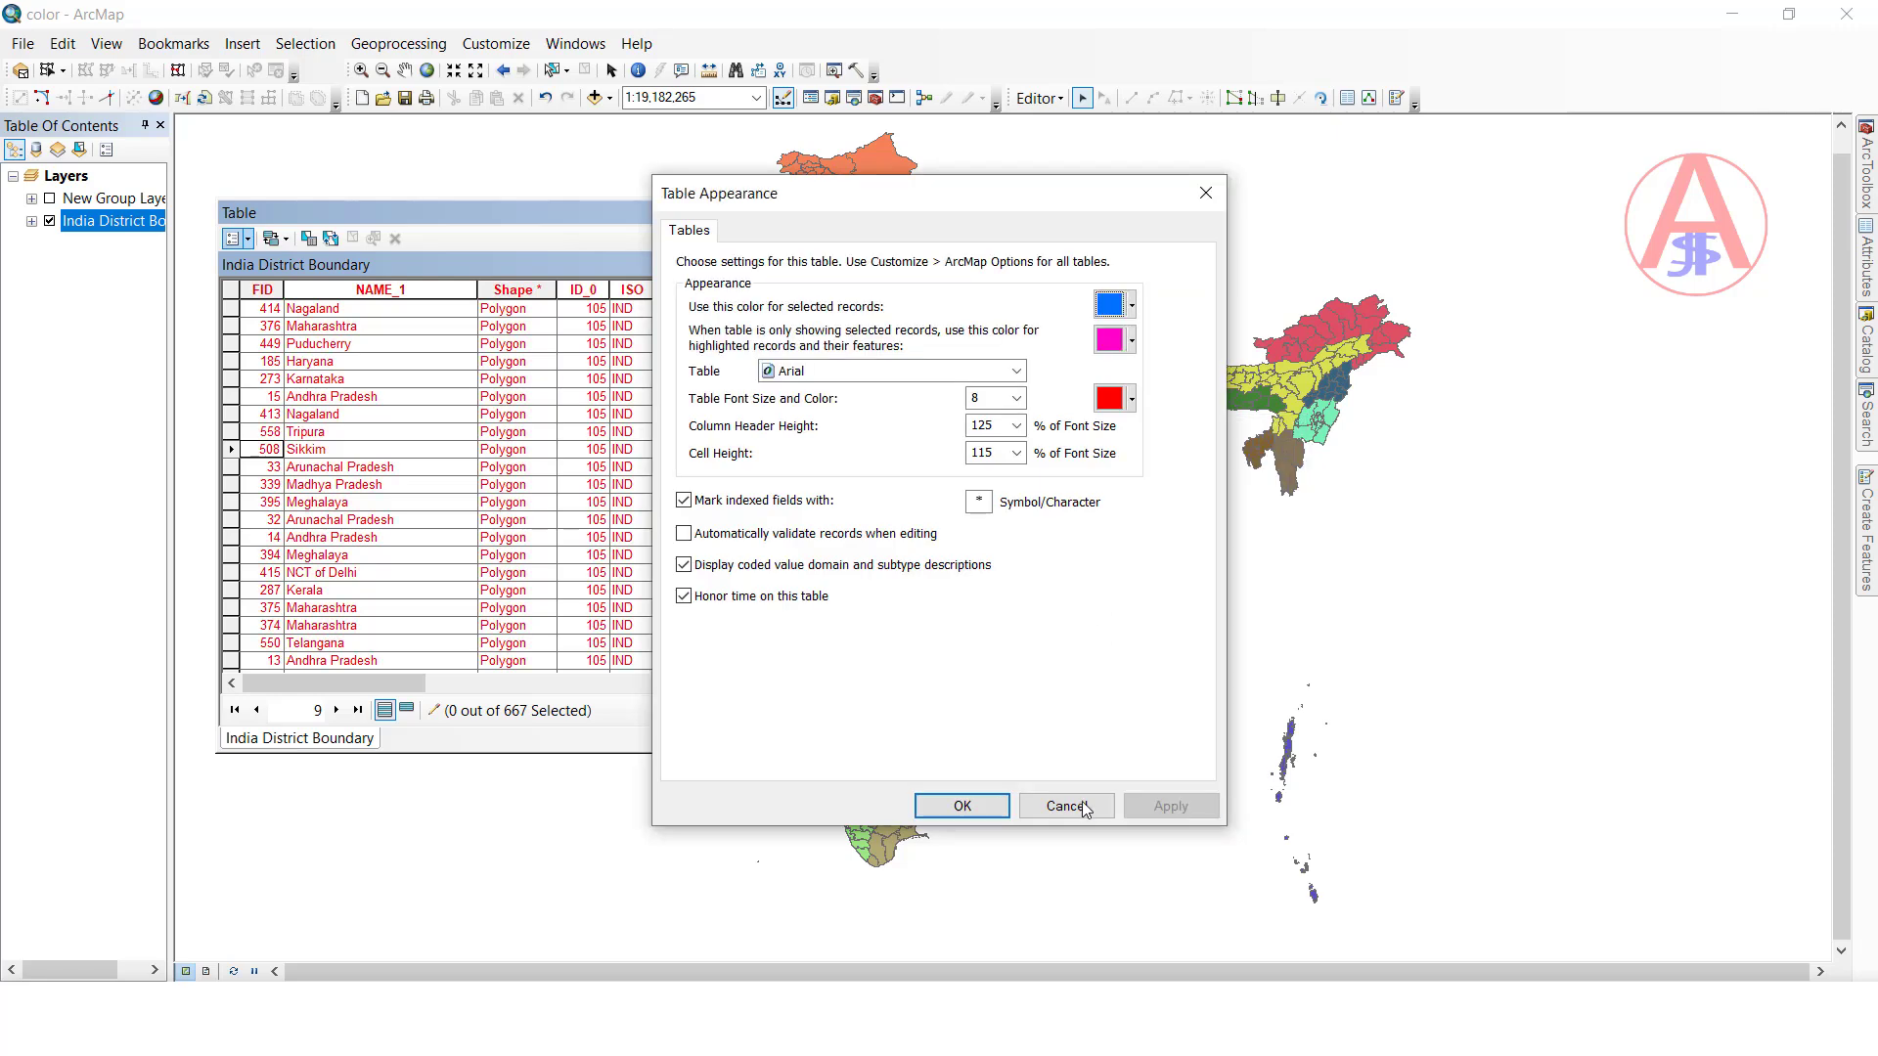
pyautogui.click(960, 804)
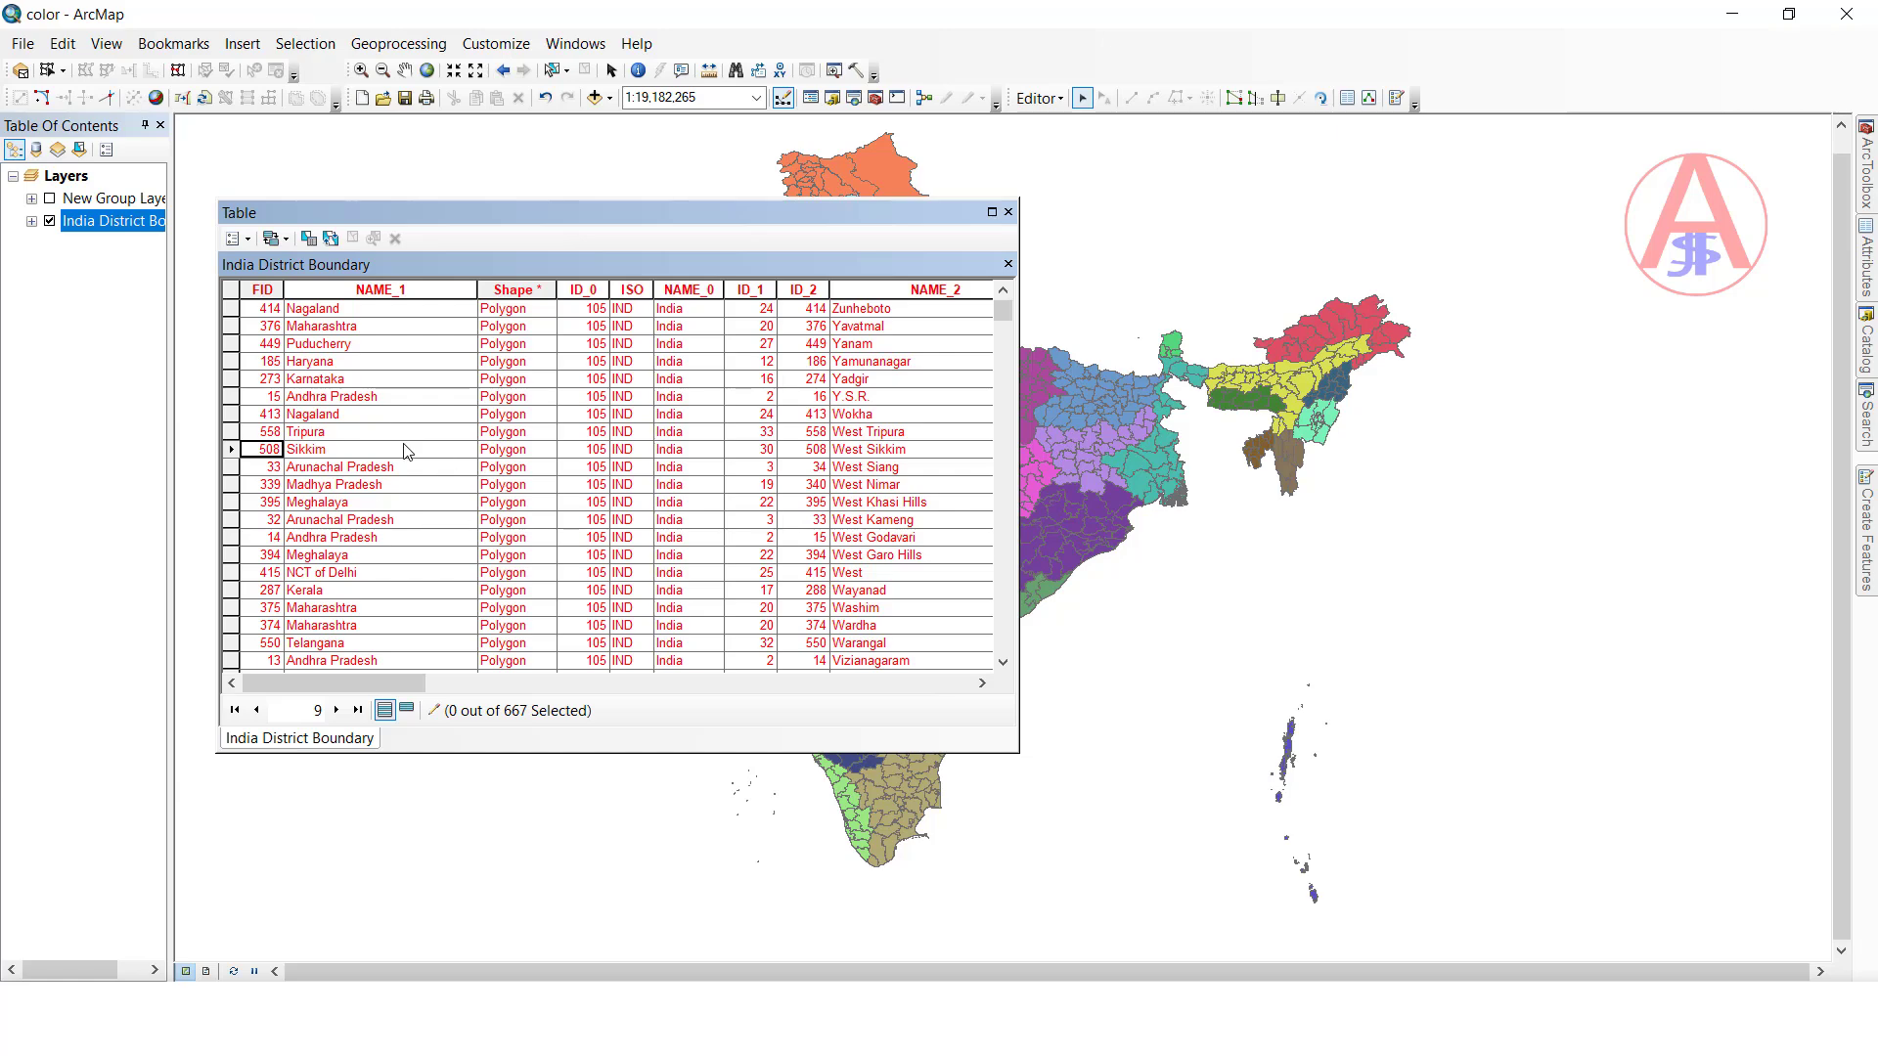
pyautogui.scroll(-7, 408, 456)
pyautogui.scroll(7, 409, 453)
# Step: Change the table font colour from red to yellow
pyautogui.click(249, 238)
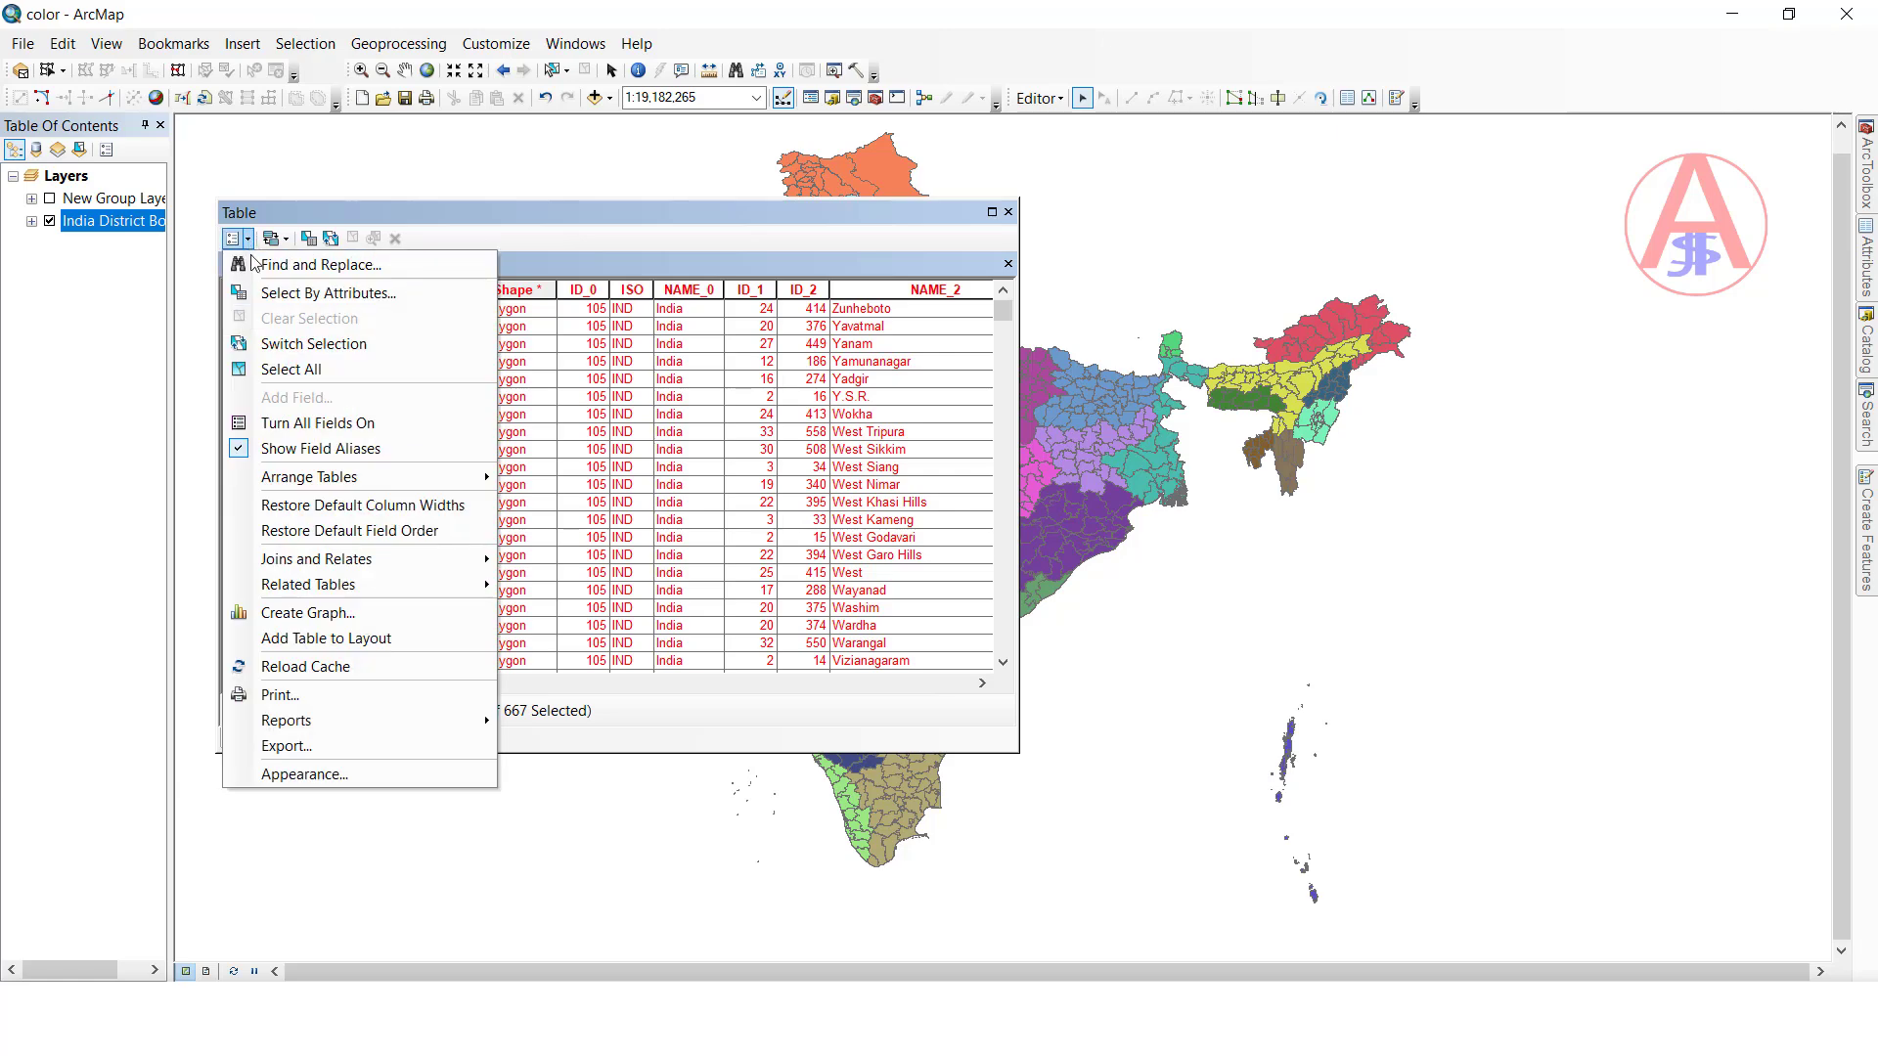
pyautogui.click(314, 775)
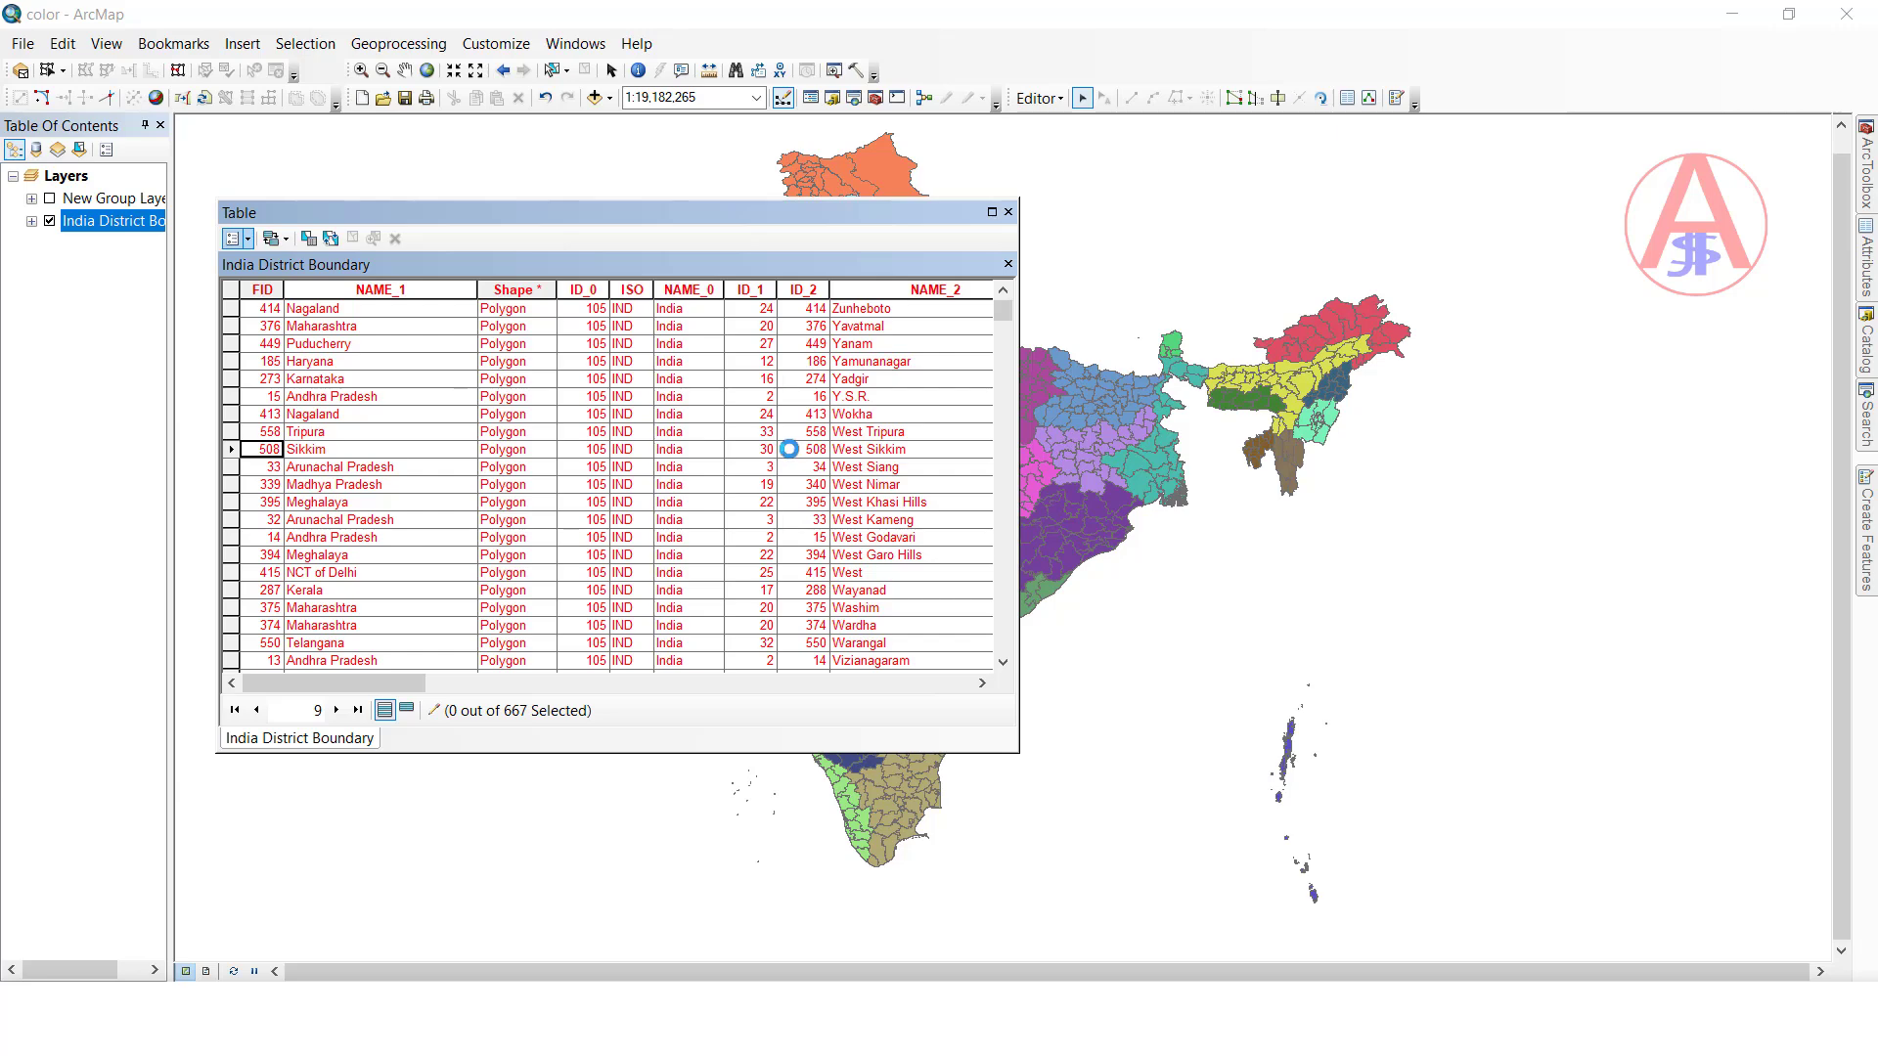
pyautogui.click(1131, 398)
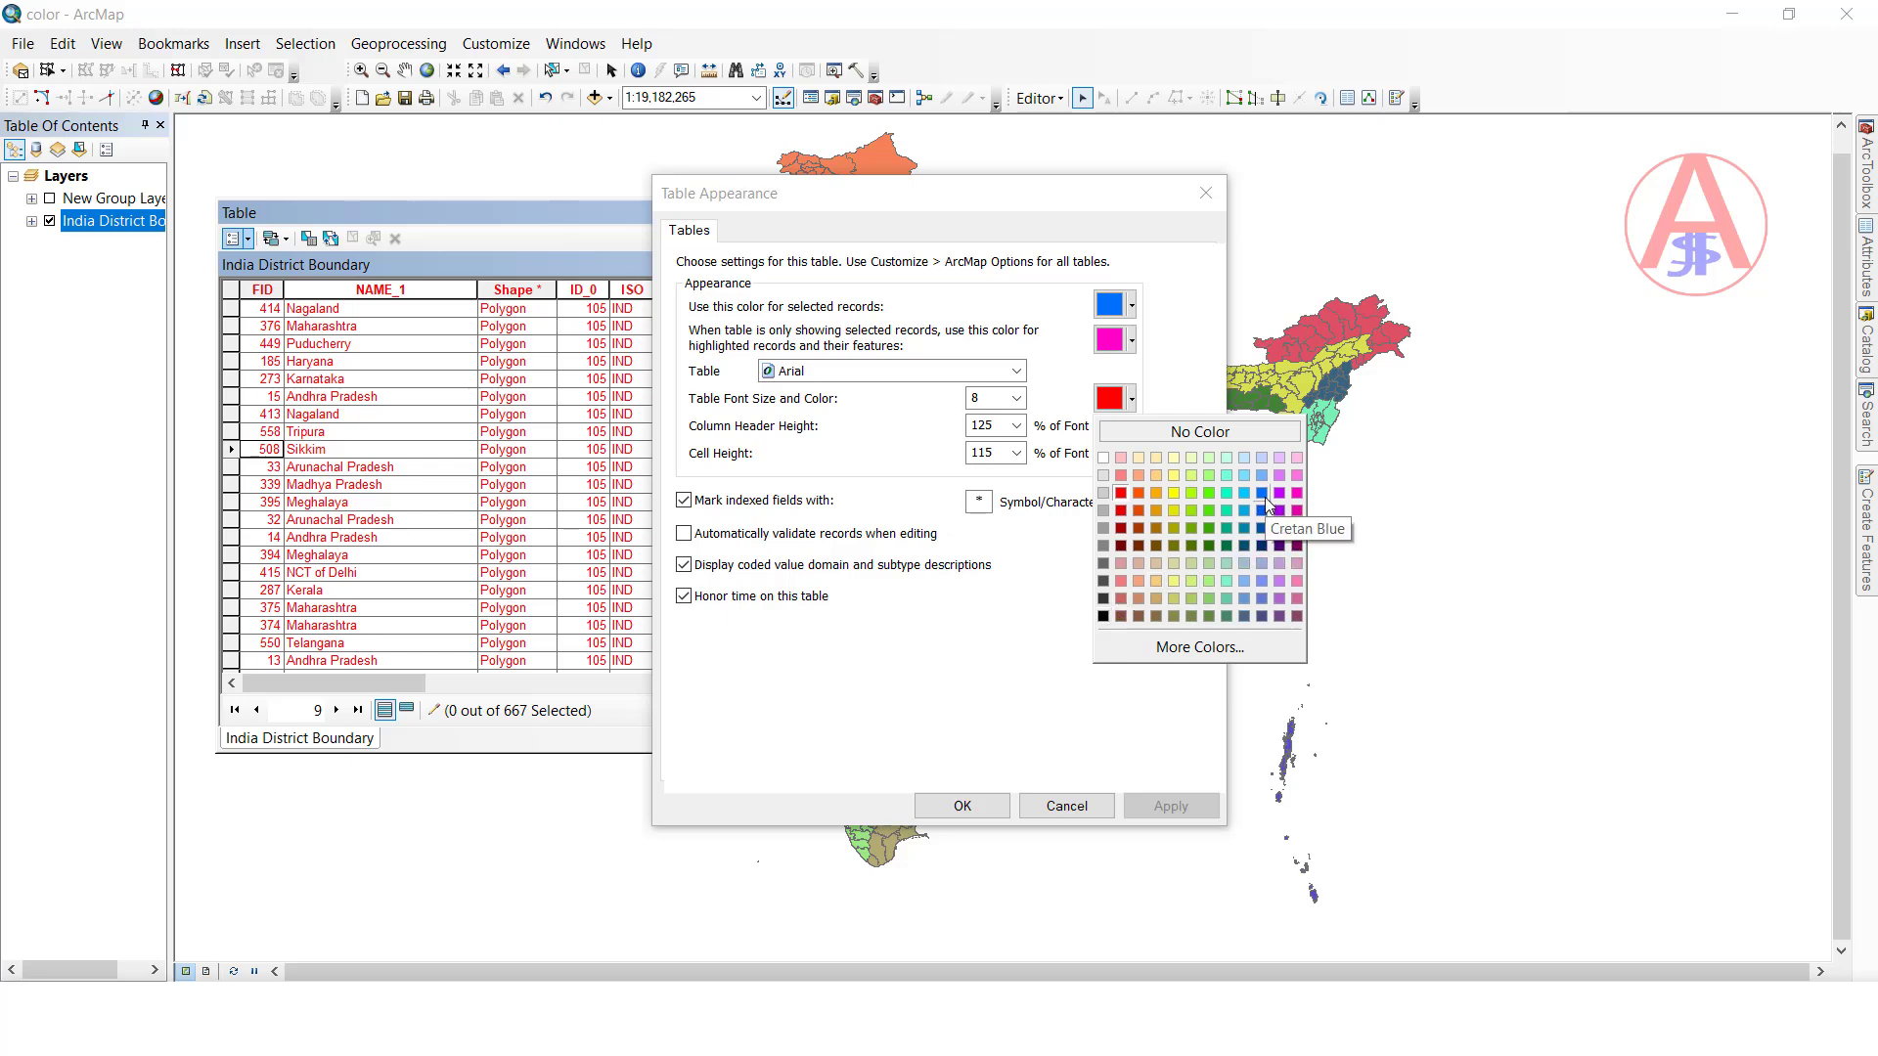
pyautogui.click(1178, 496)
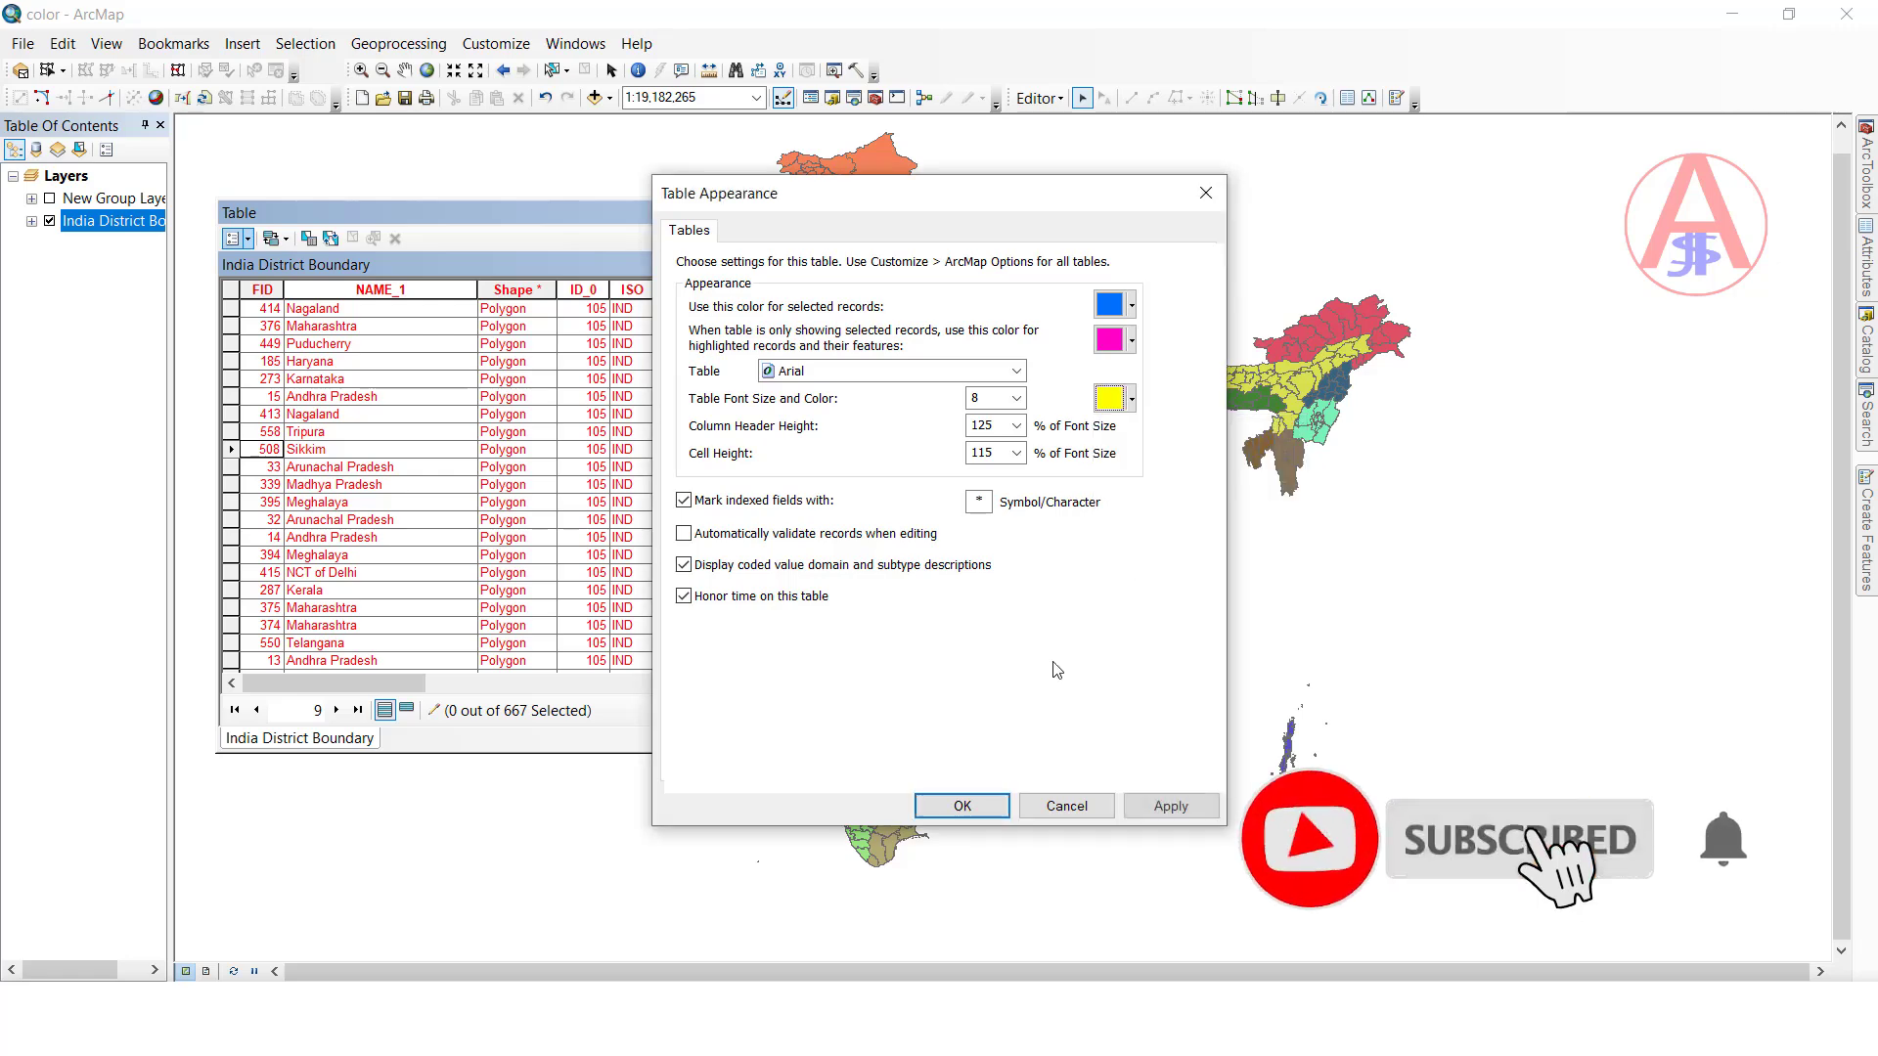
pyautogui.click(964, 805)
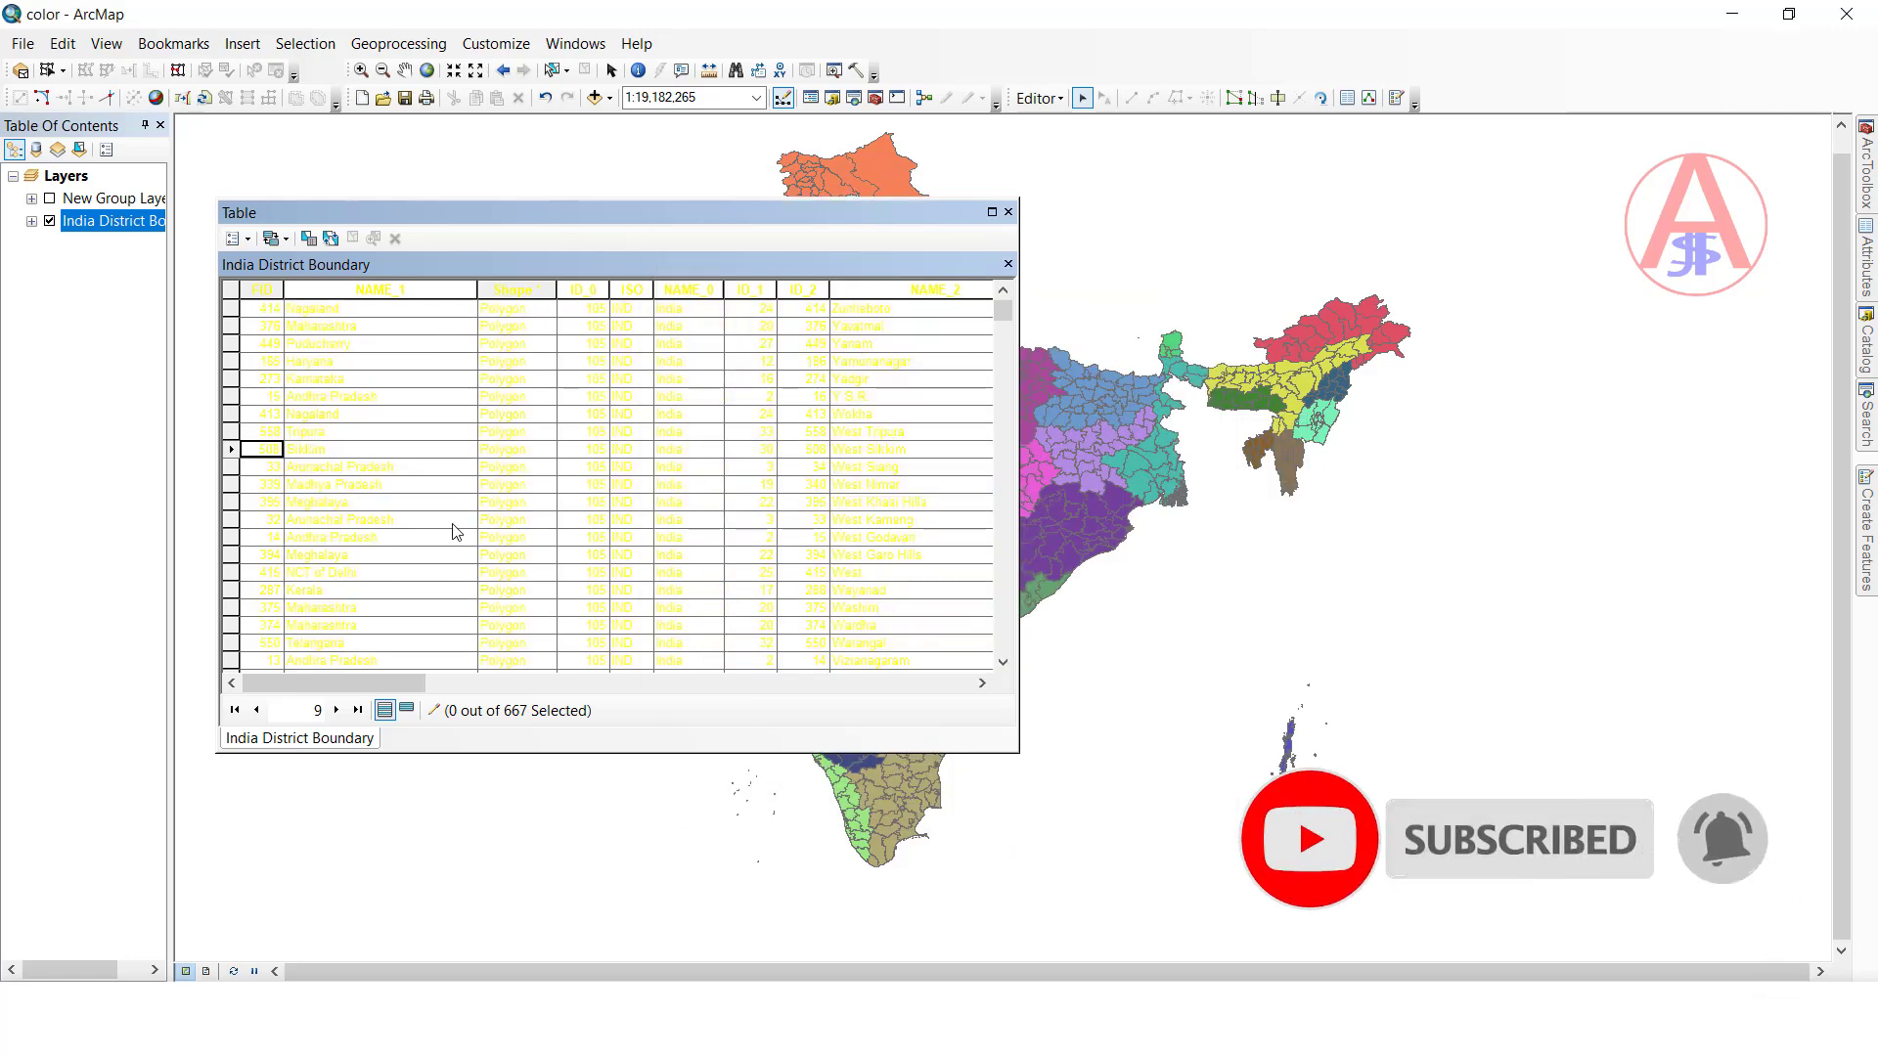
# Step: Select the first 14 district records, highlight Nagaland to Arunachal Pradesh, then list all records again
pyautogui.moveTo(231, 309); pyautogui.dragTo(231, 537)
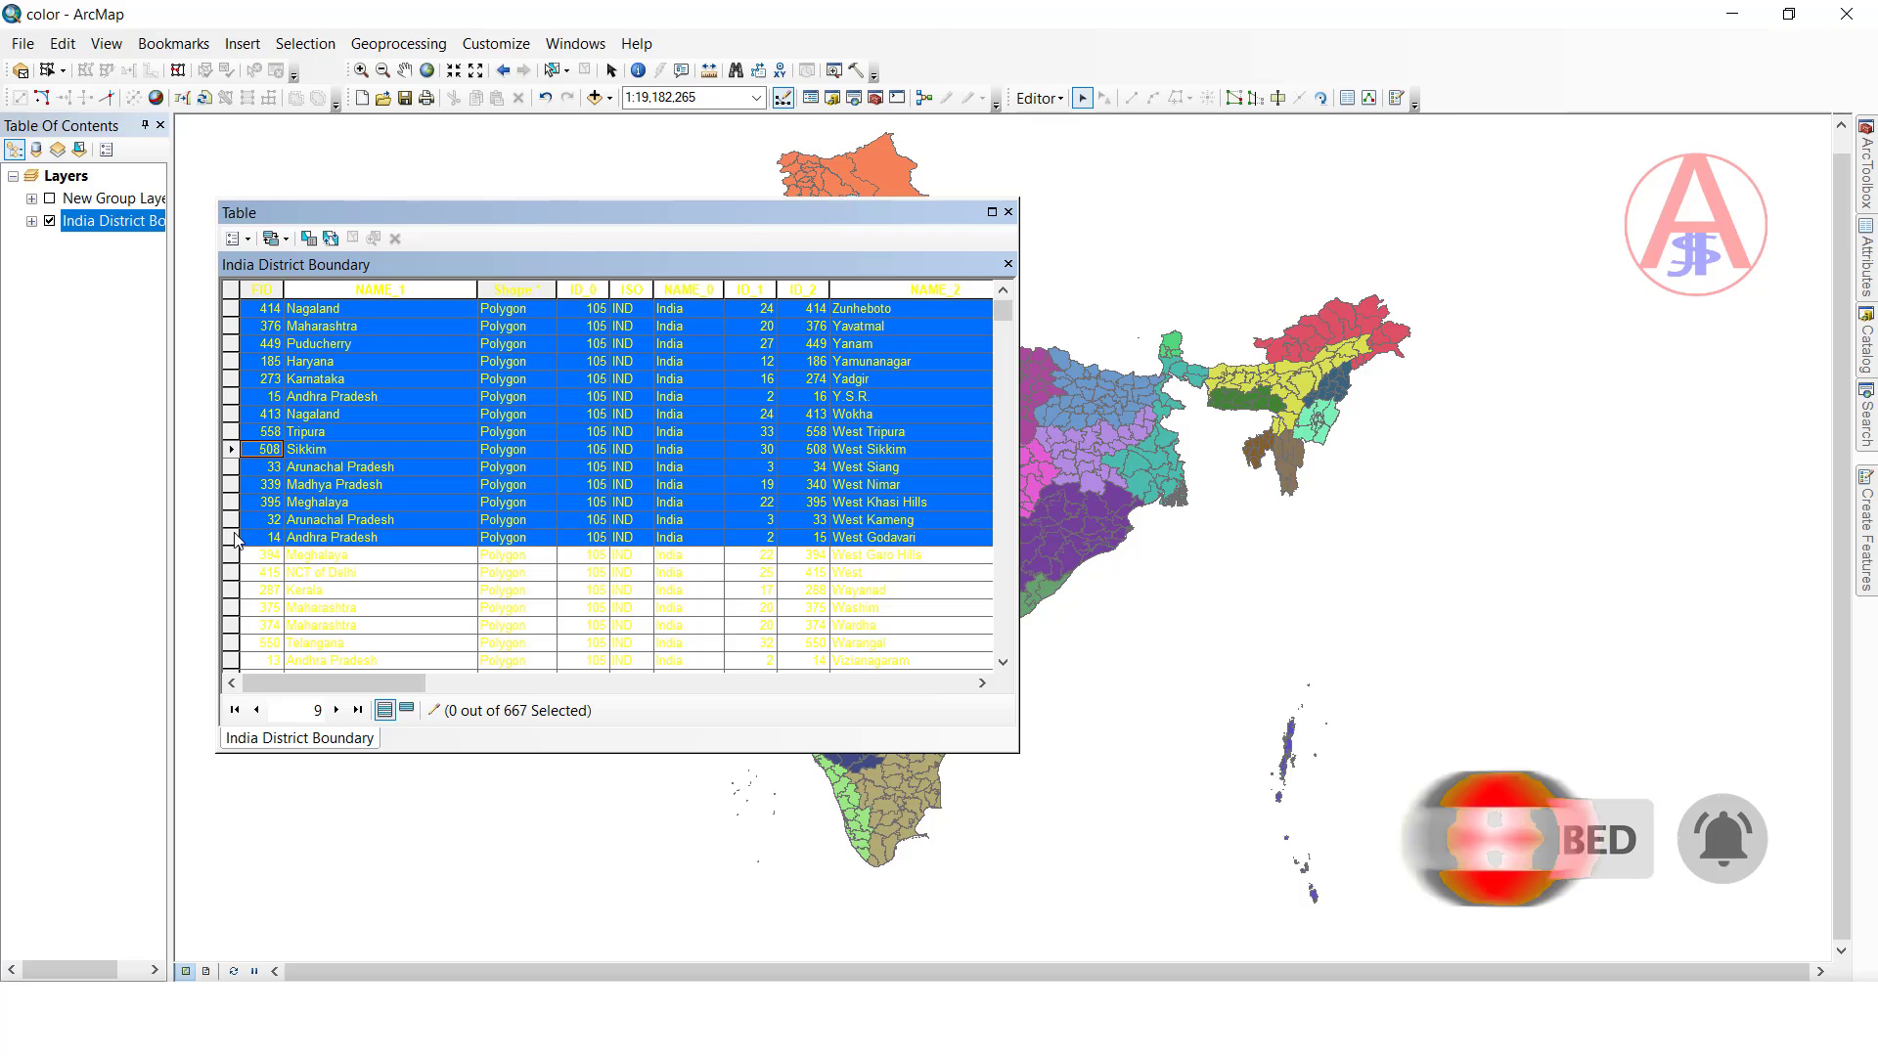
pyautogui.click(406, 710)
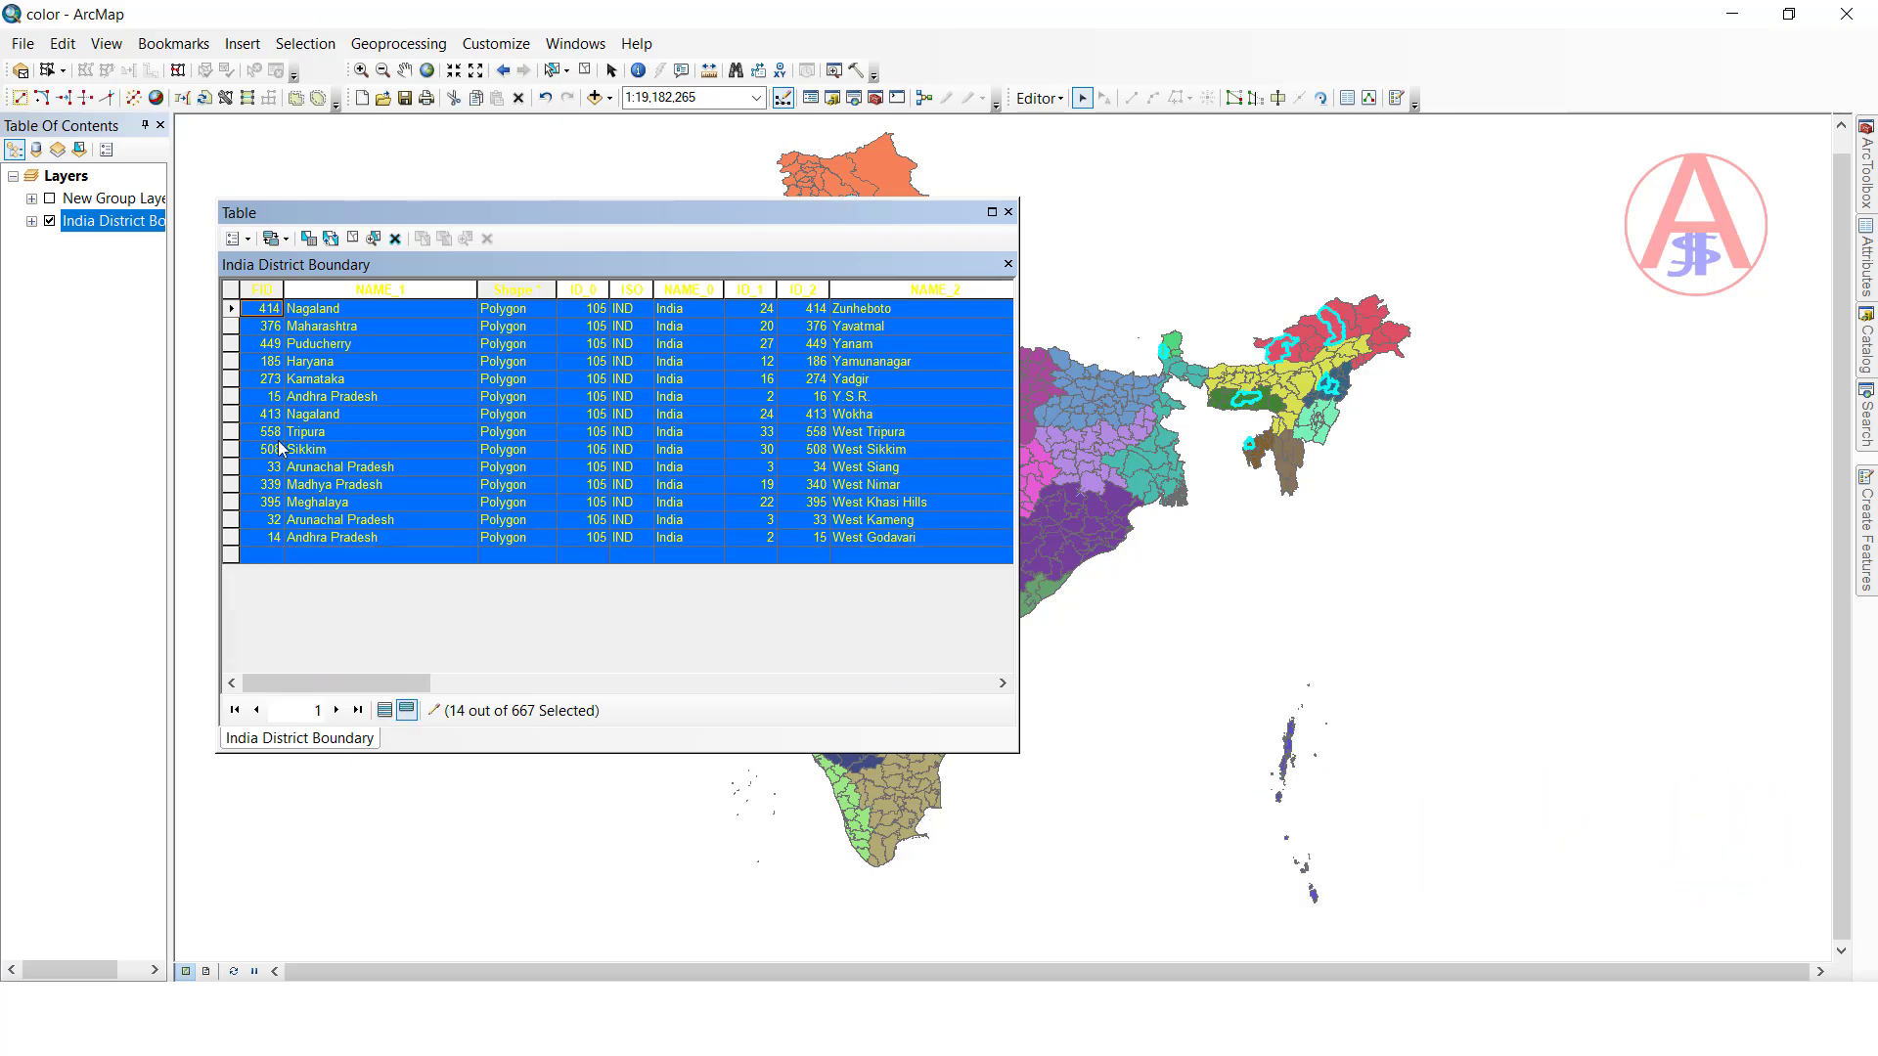
pyautogui.moveTo(231, 321); pyautogui.dragTo(239, 520)
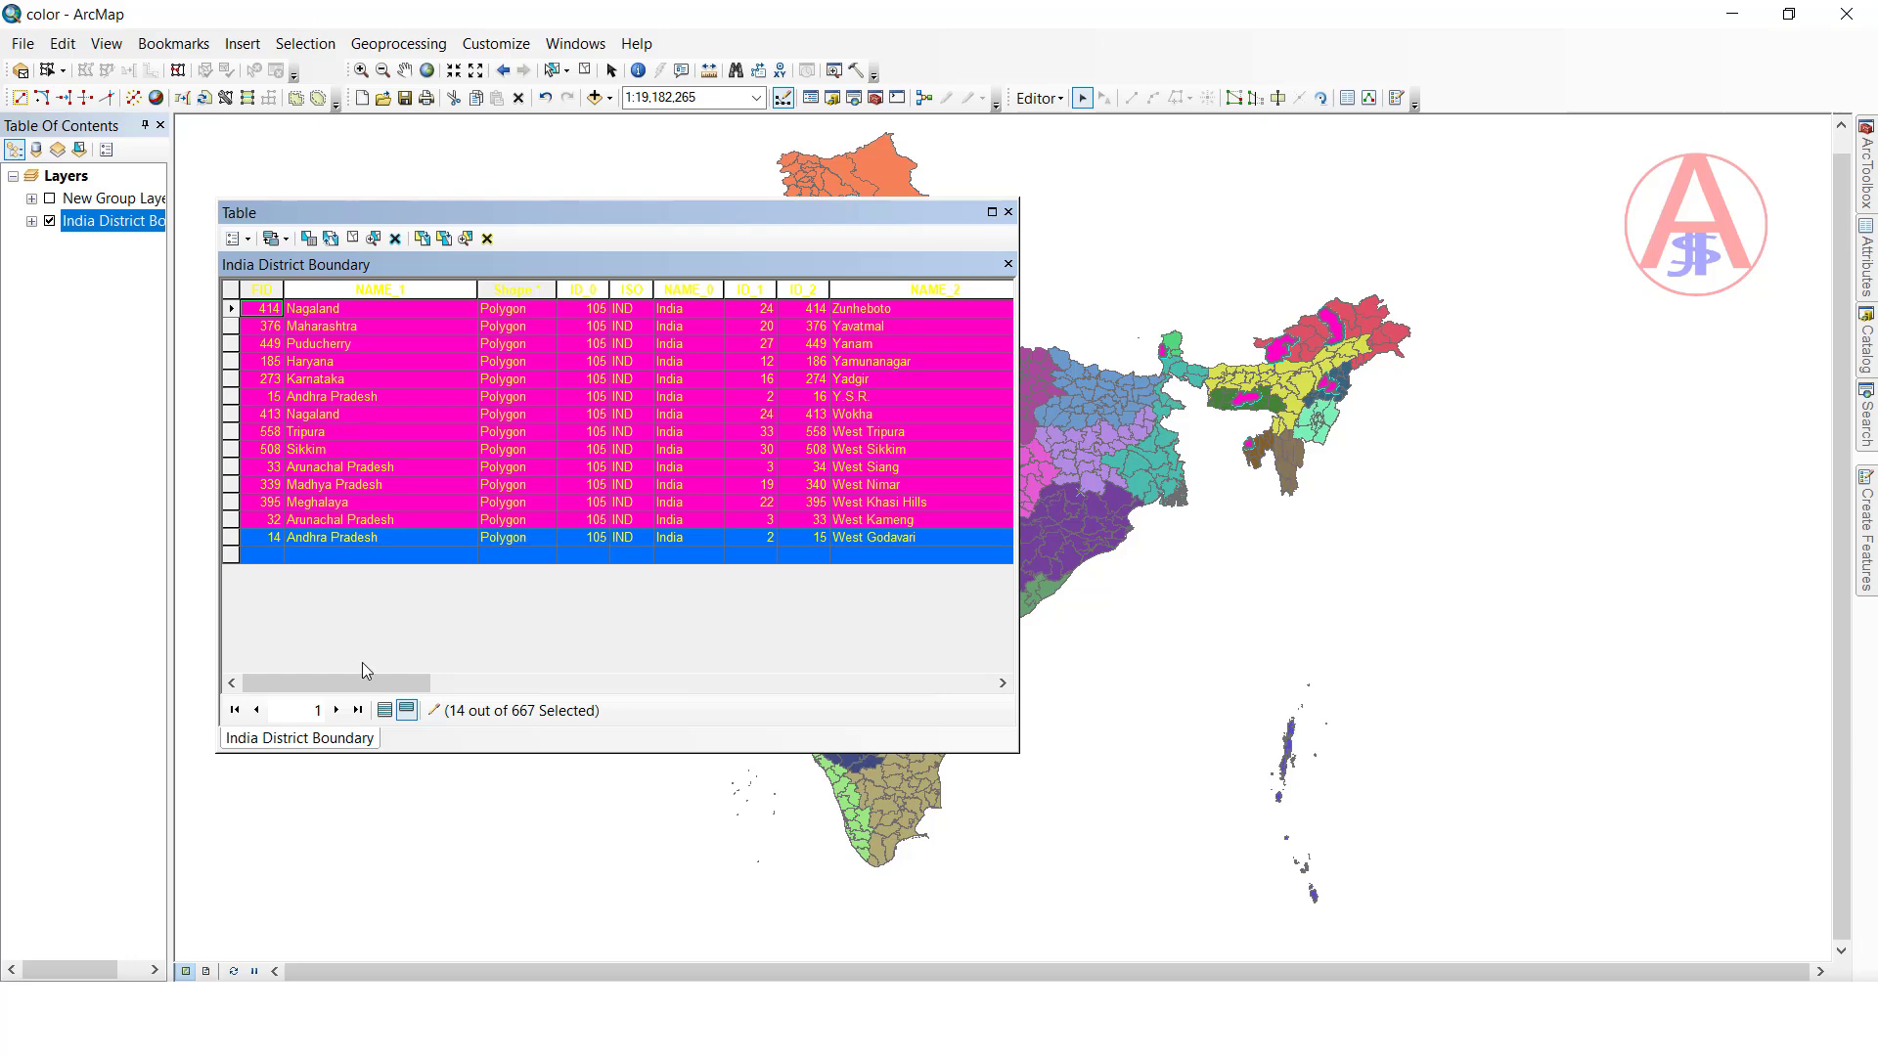
pyautogui.click(385, 710)
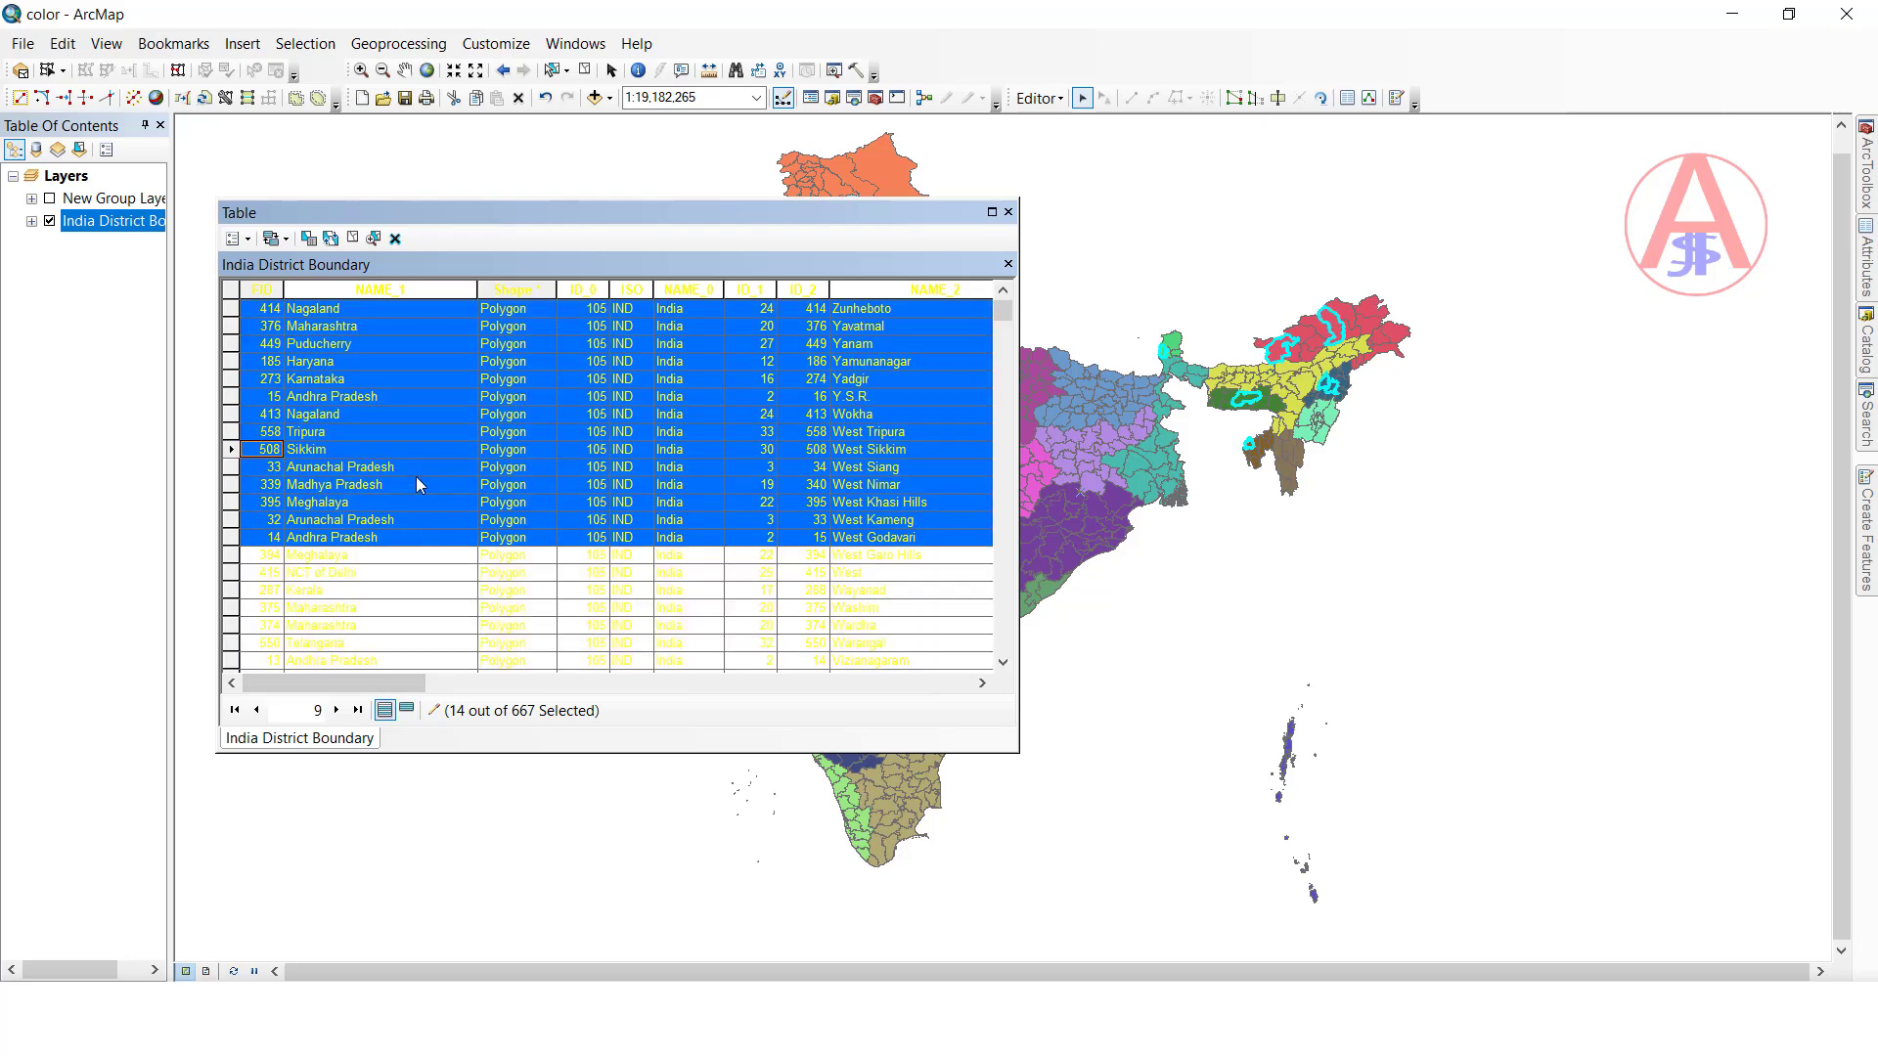
# Step: Change the attribute table font size to 16 pt in Table Appearance
pyautogui.click(249, 241)
pyautogui.click(288, 773)
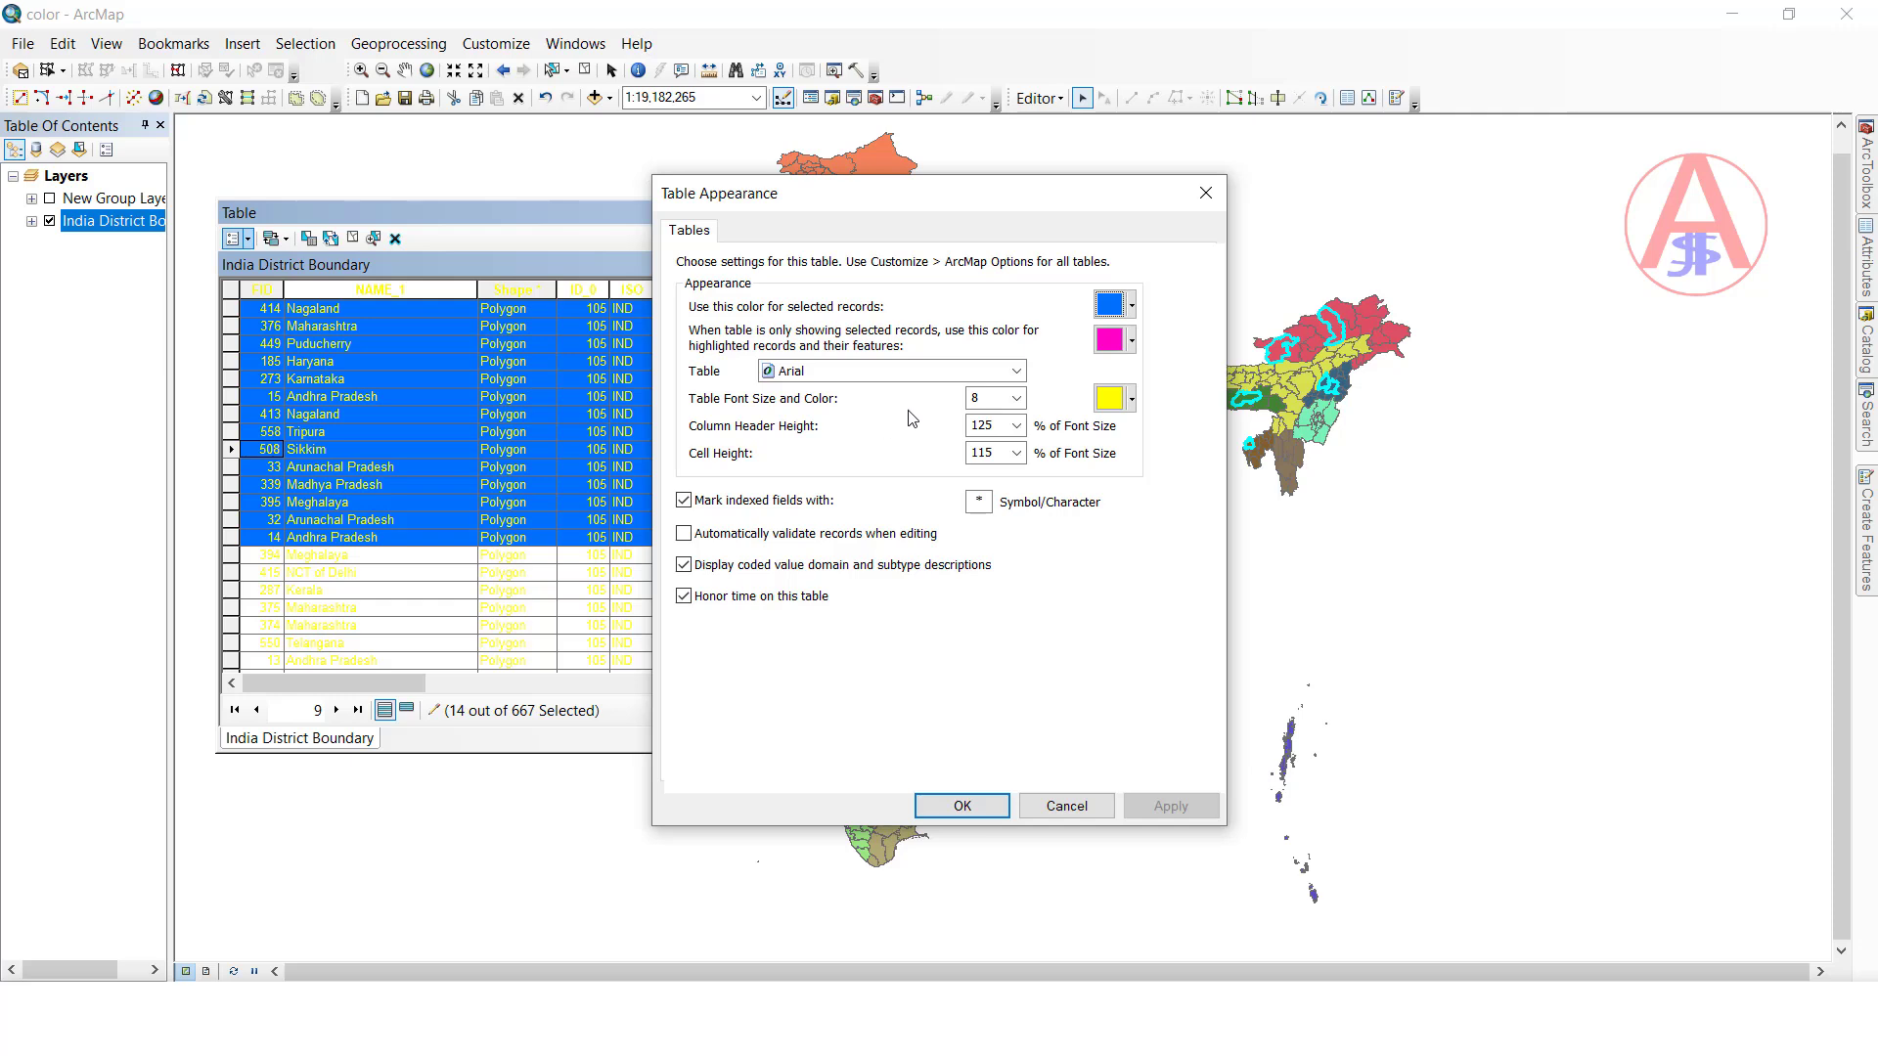
pyautogui.click(1016, 398)
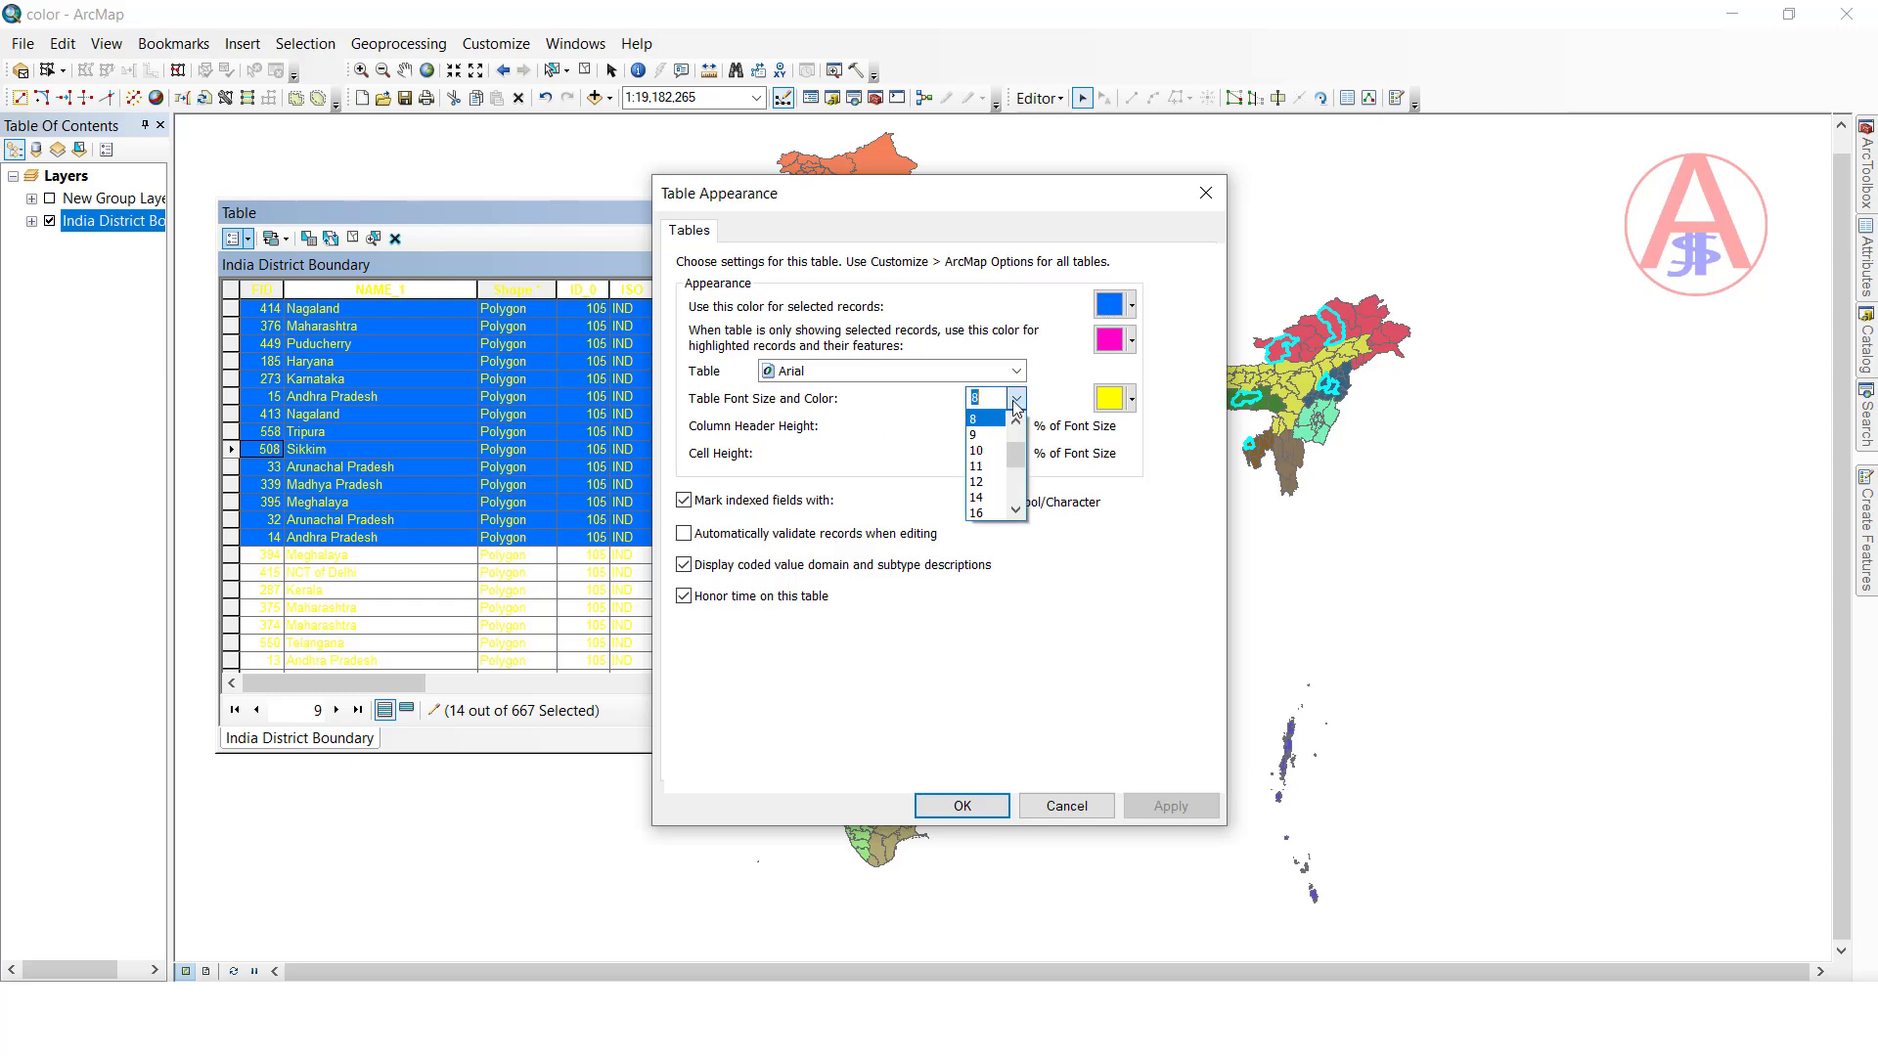
pyautogui.click(996, 512)
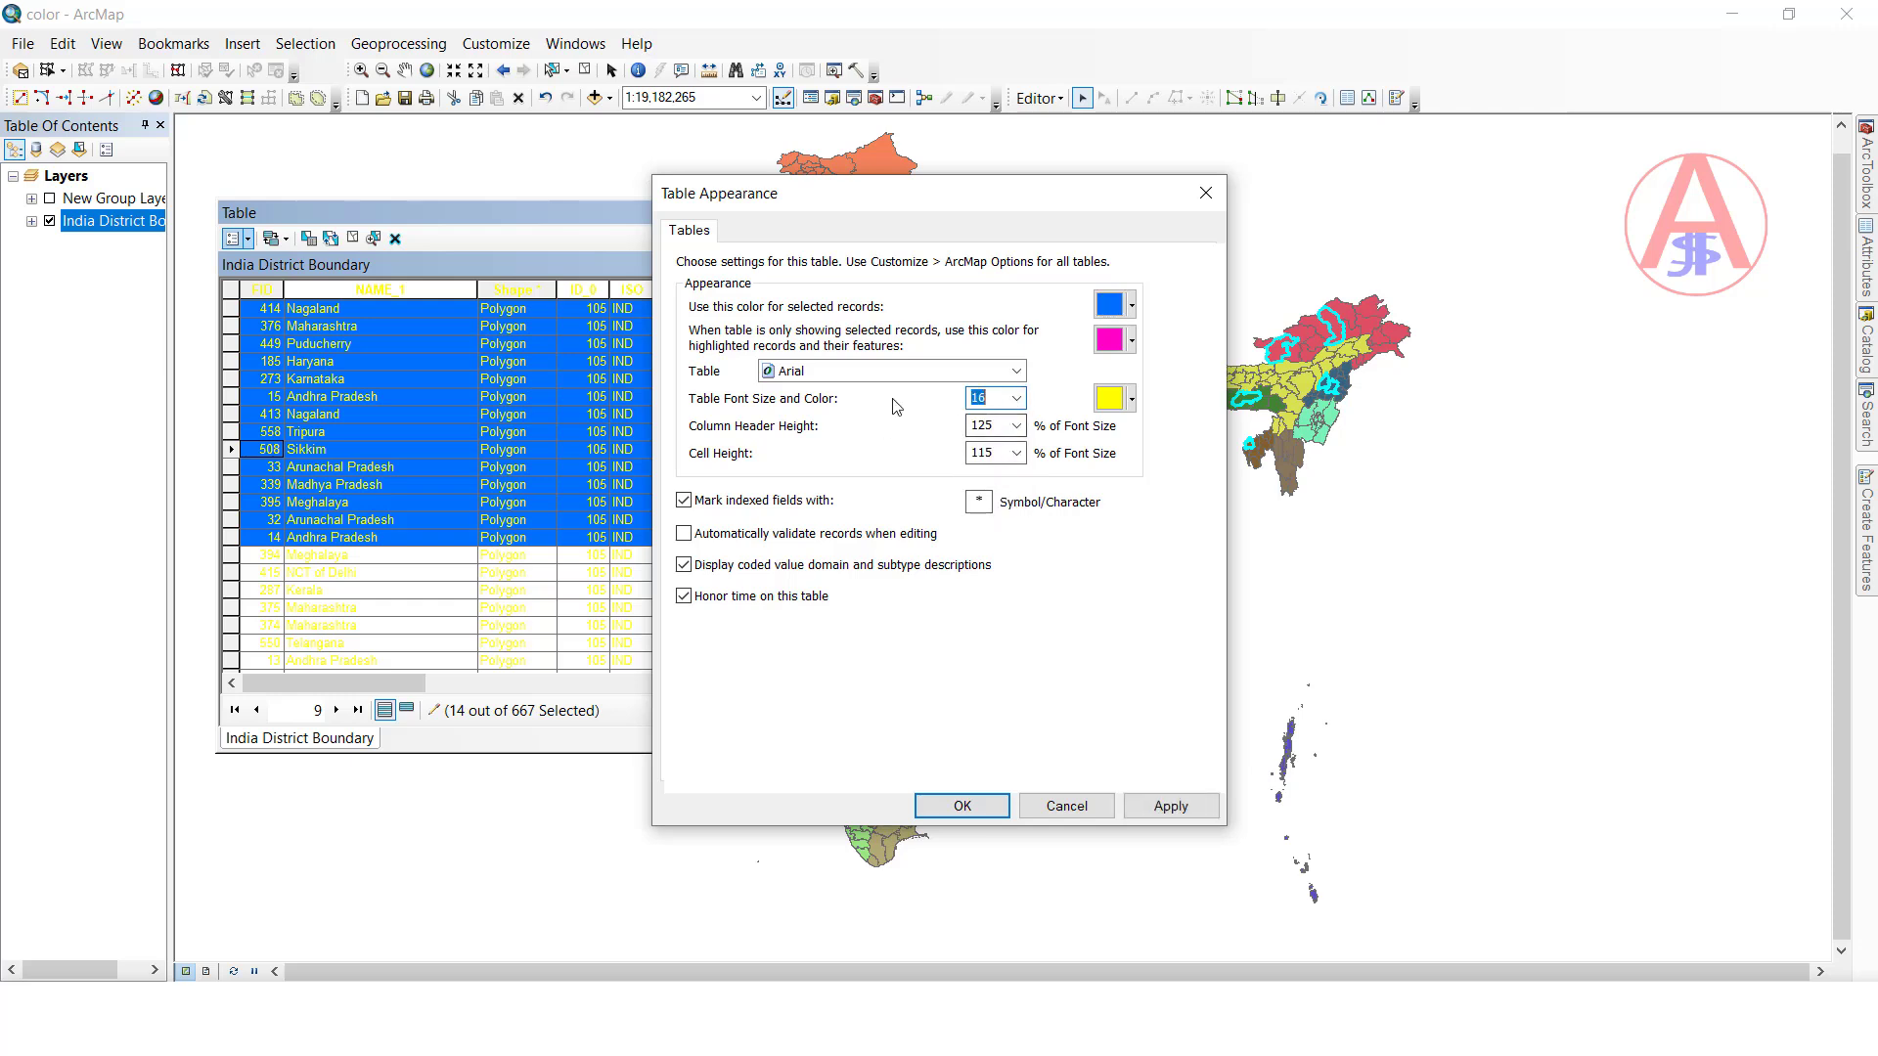
pyautogui.click(962, 805)
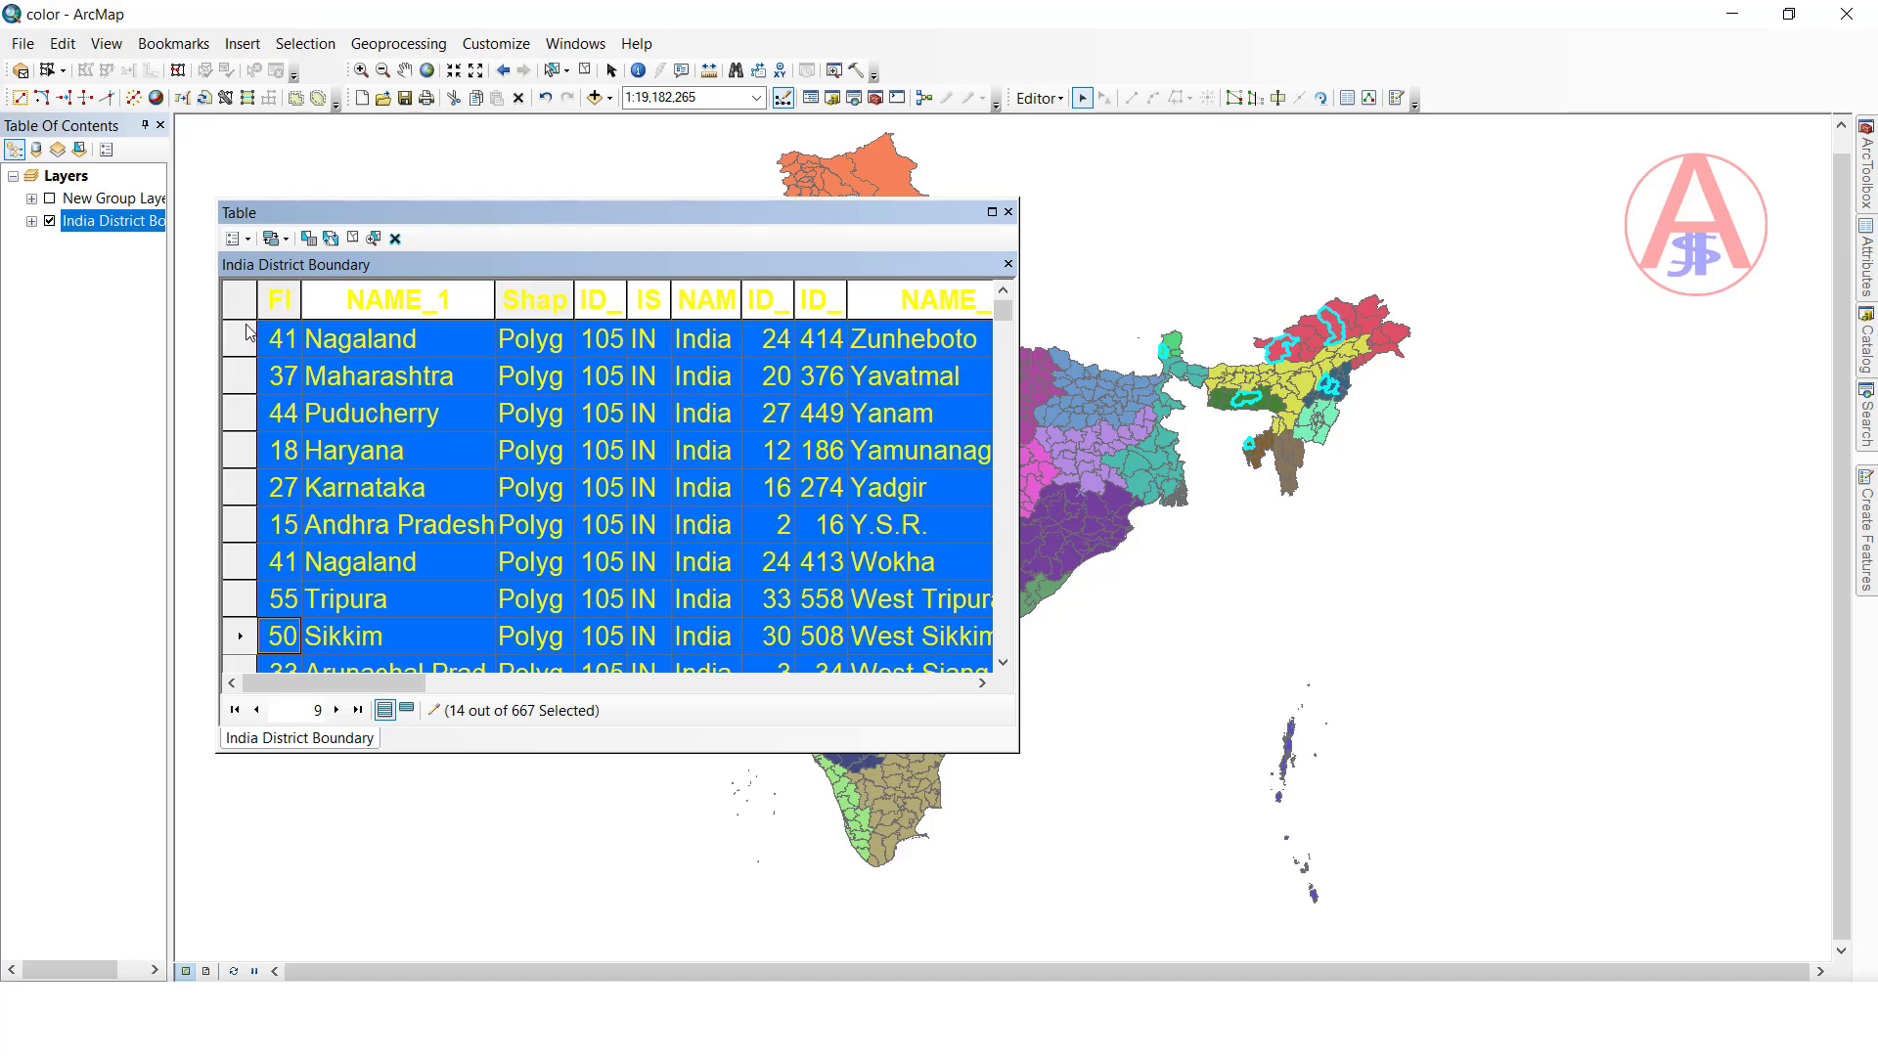
# Step: In Table Appearance, choose 12 pt black text, pale yellow highlight and cyan selection colours
pyautogui.click(239, 239)
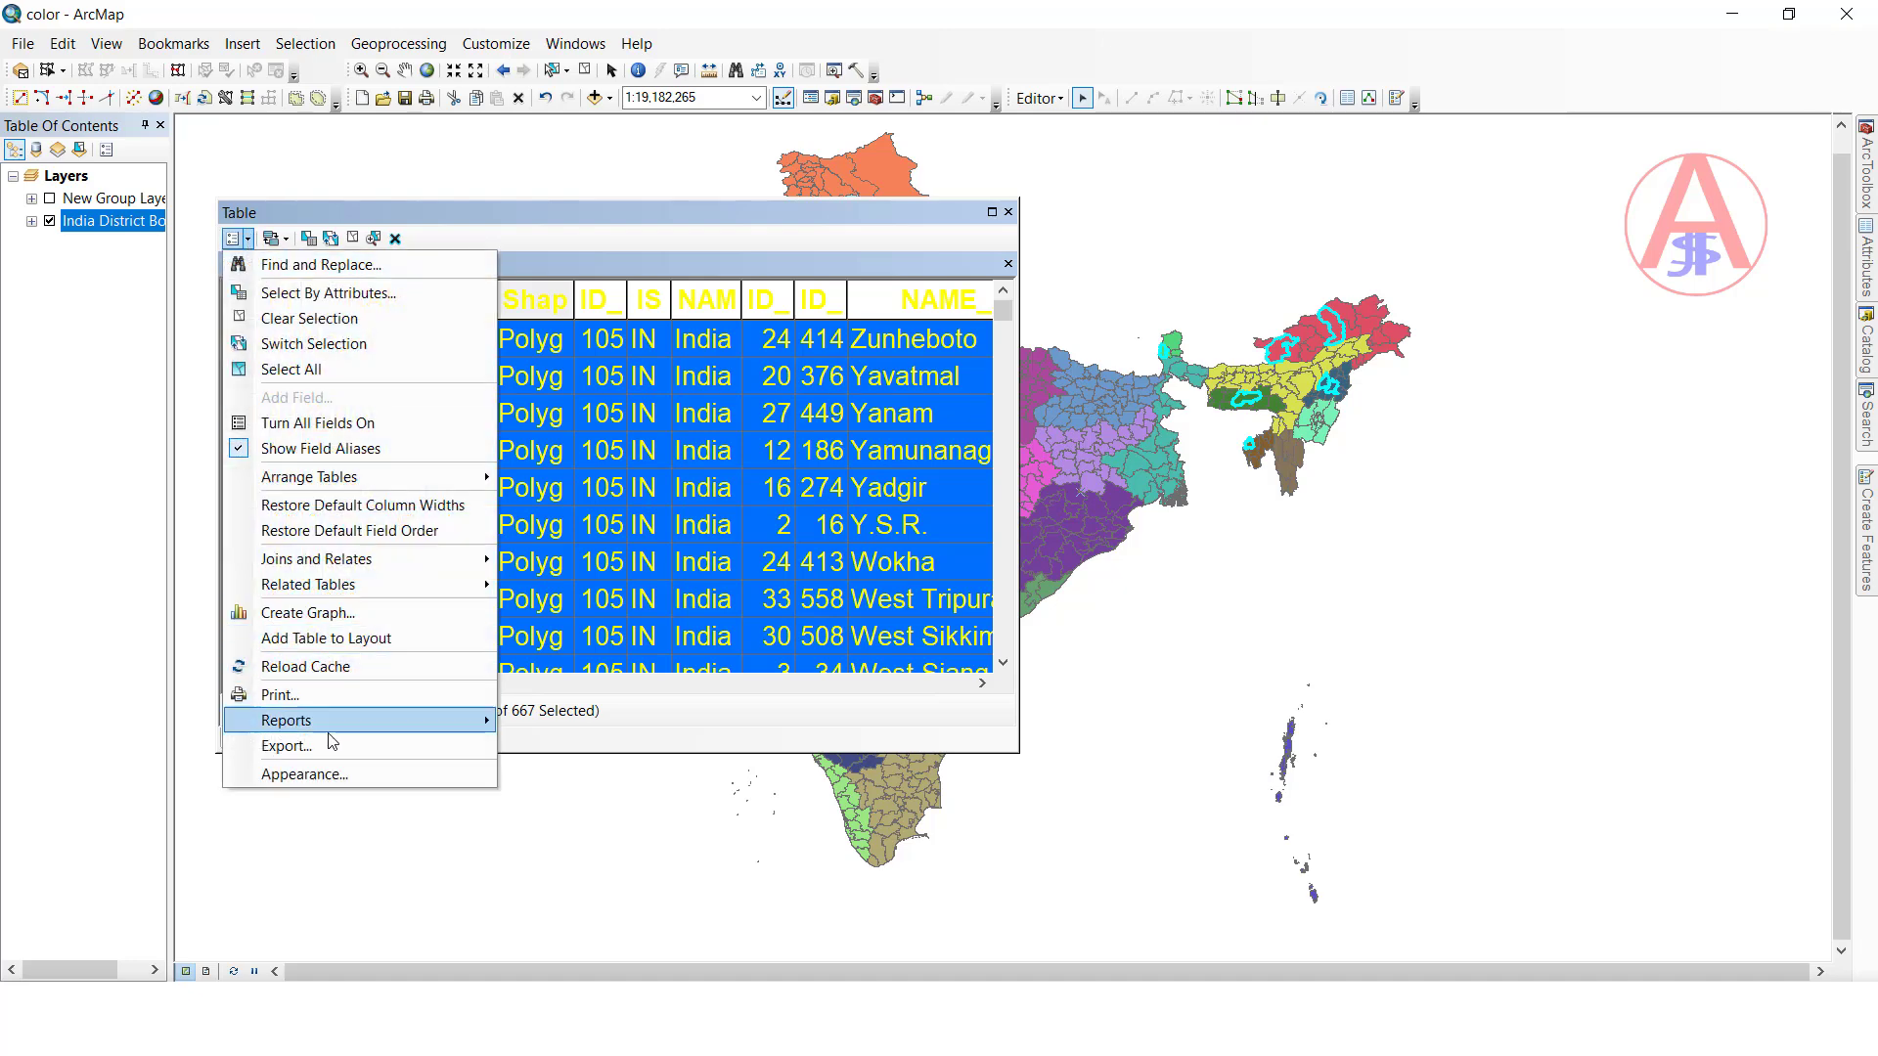
pyautogui.click(306, 774)
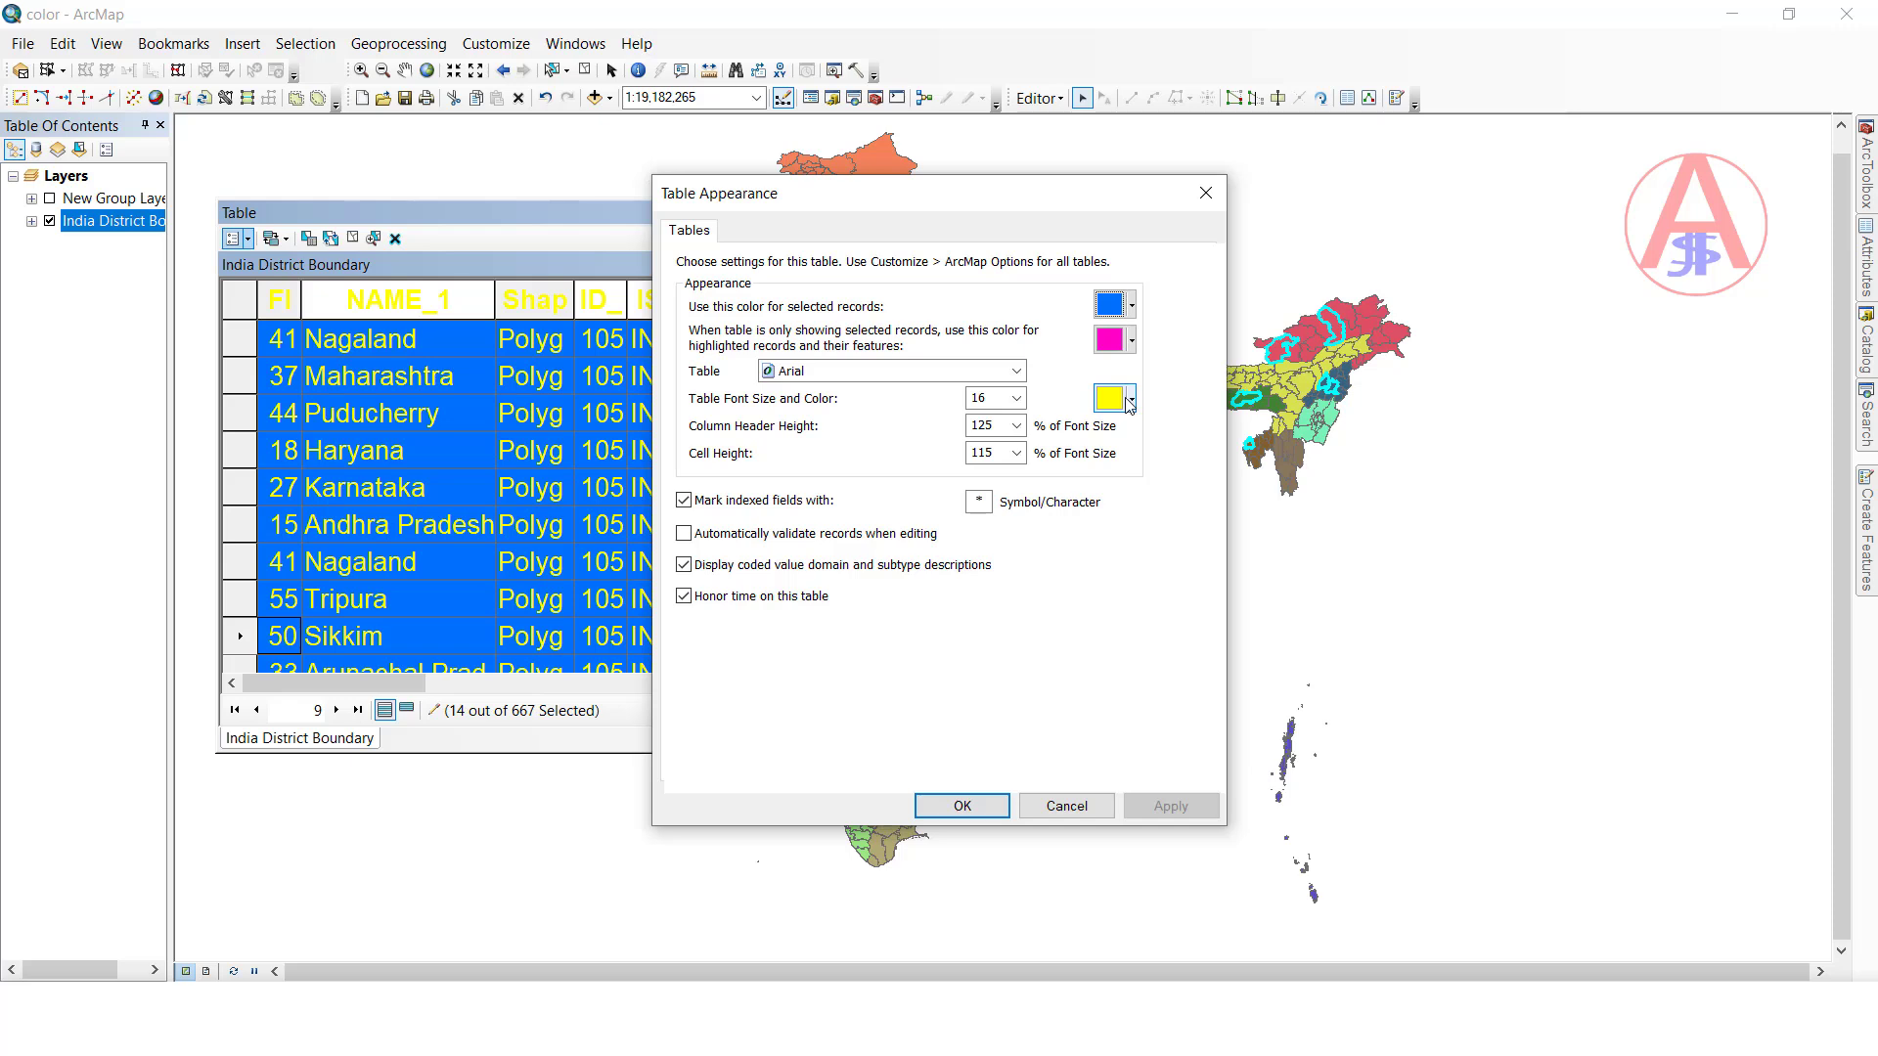
pyautogui.click(1019, 399)
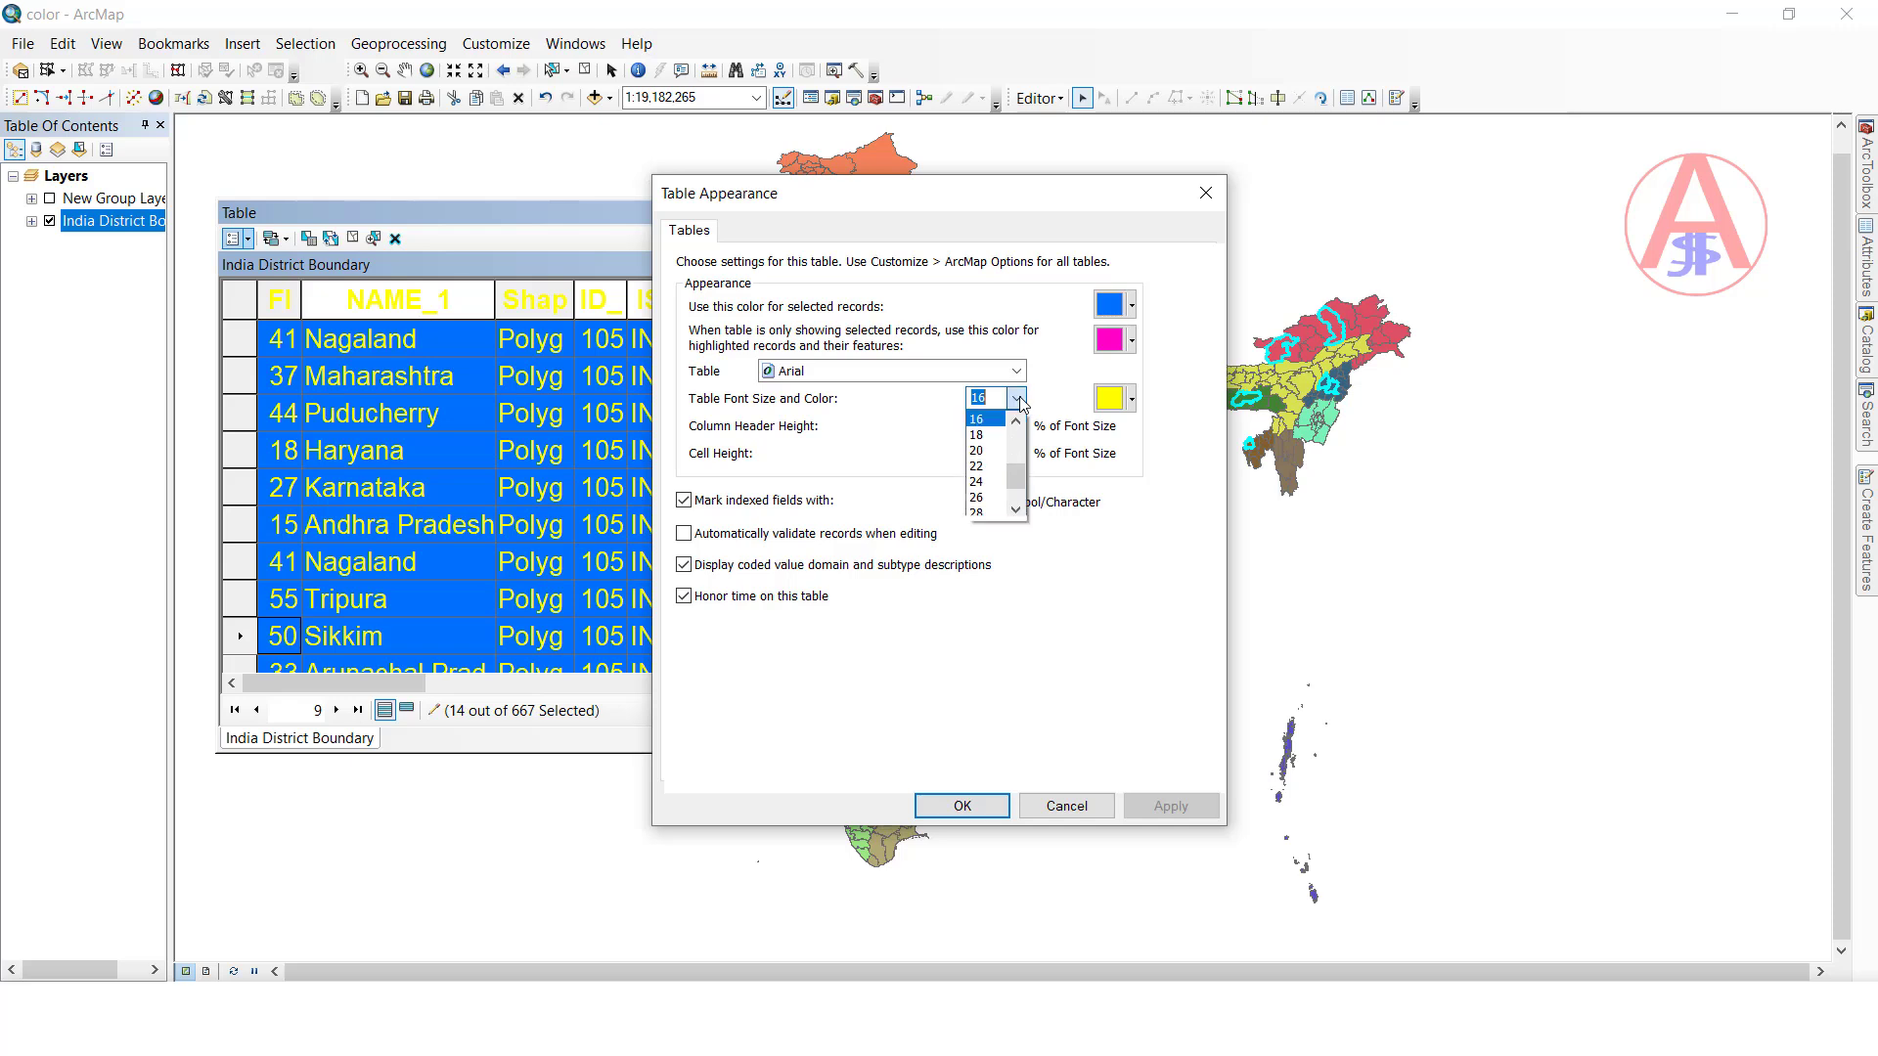
pyautogui.scroll(1, 988, 448)
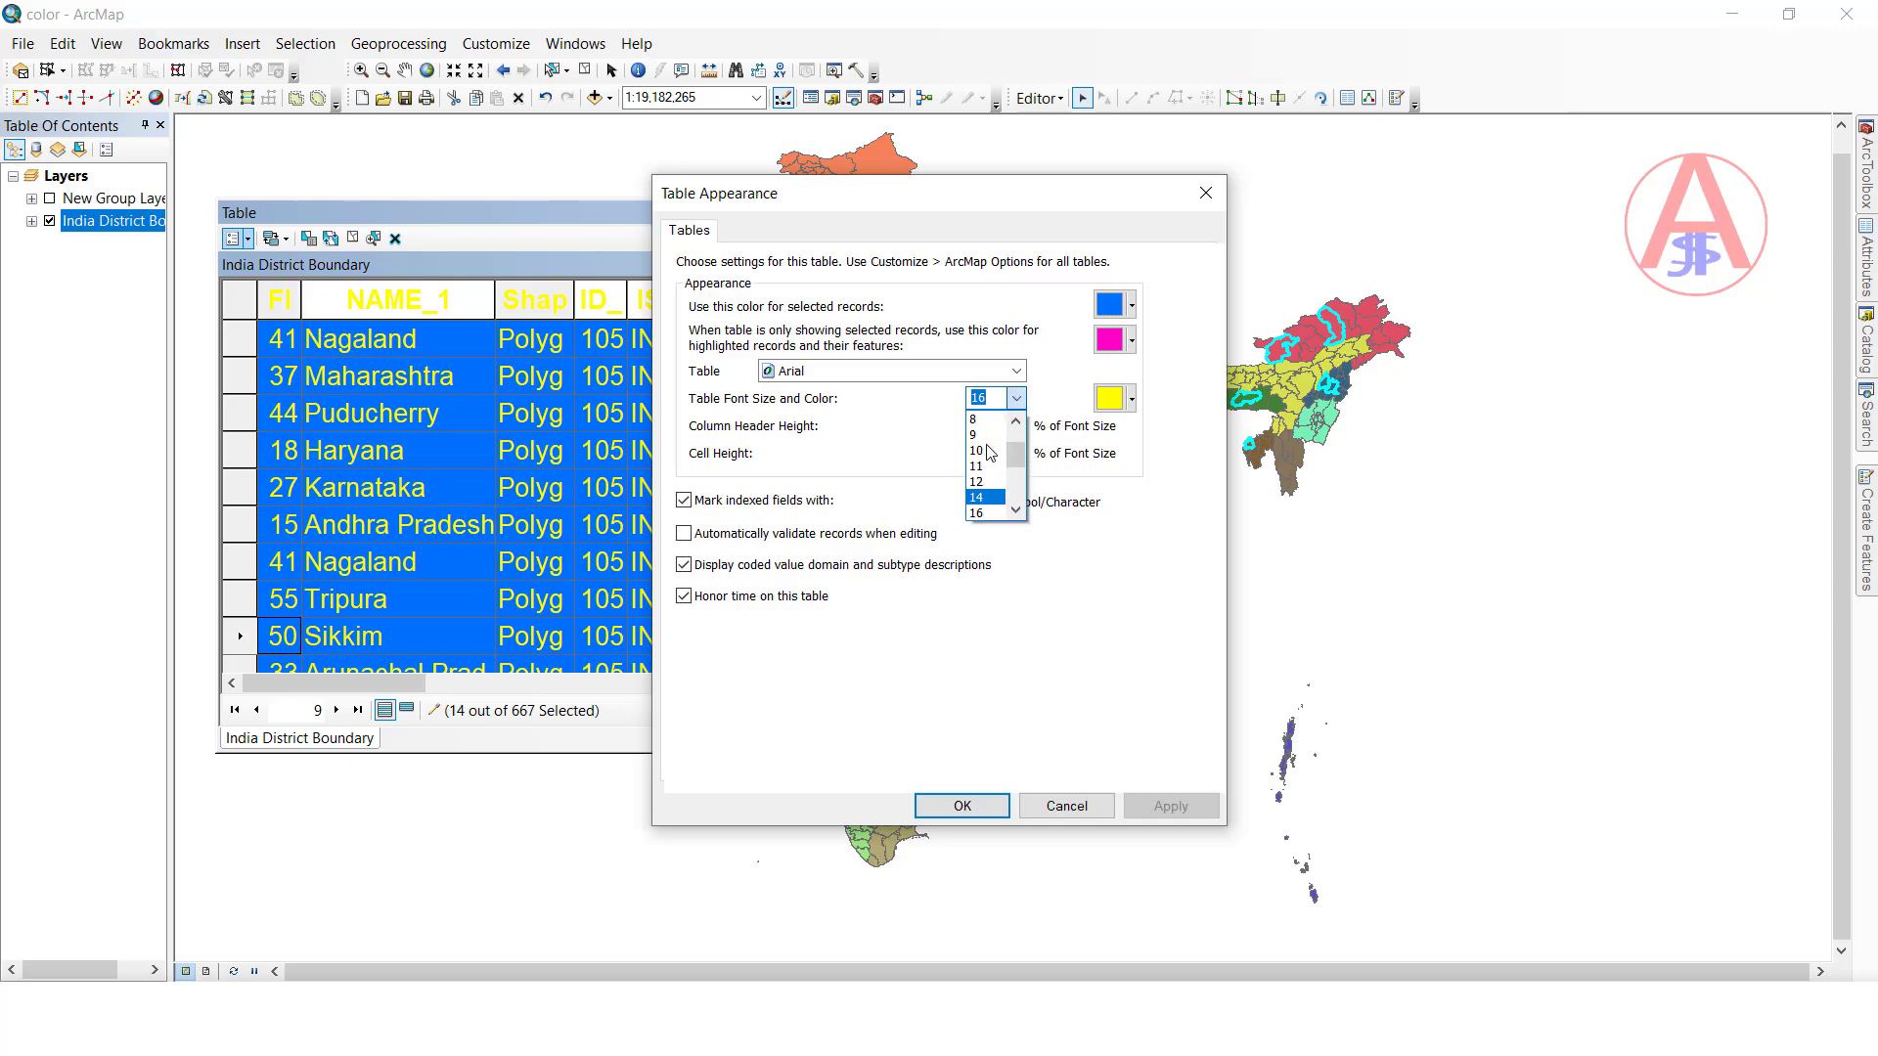
pyautogui.click(985, 482)
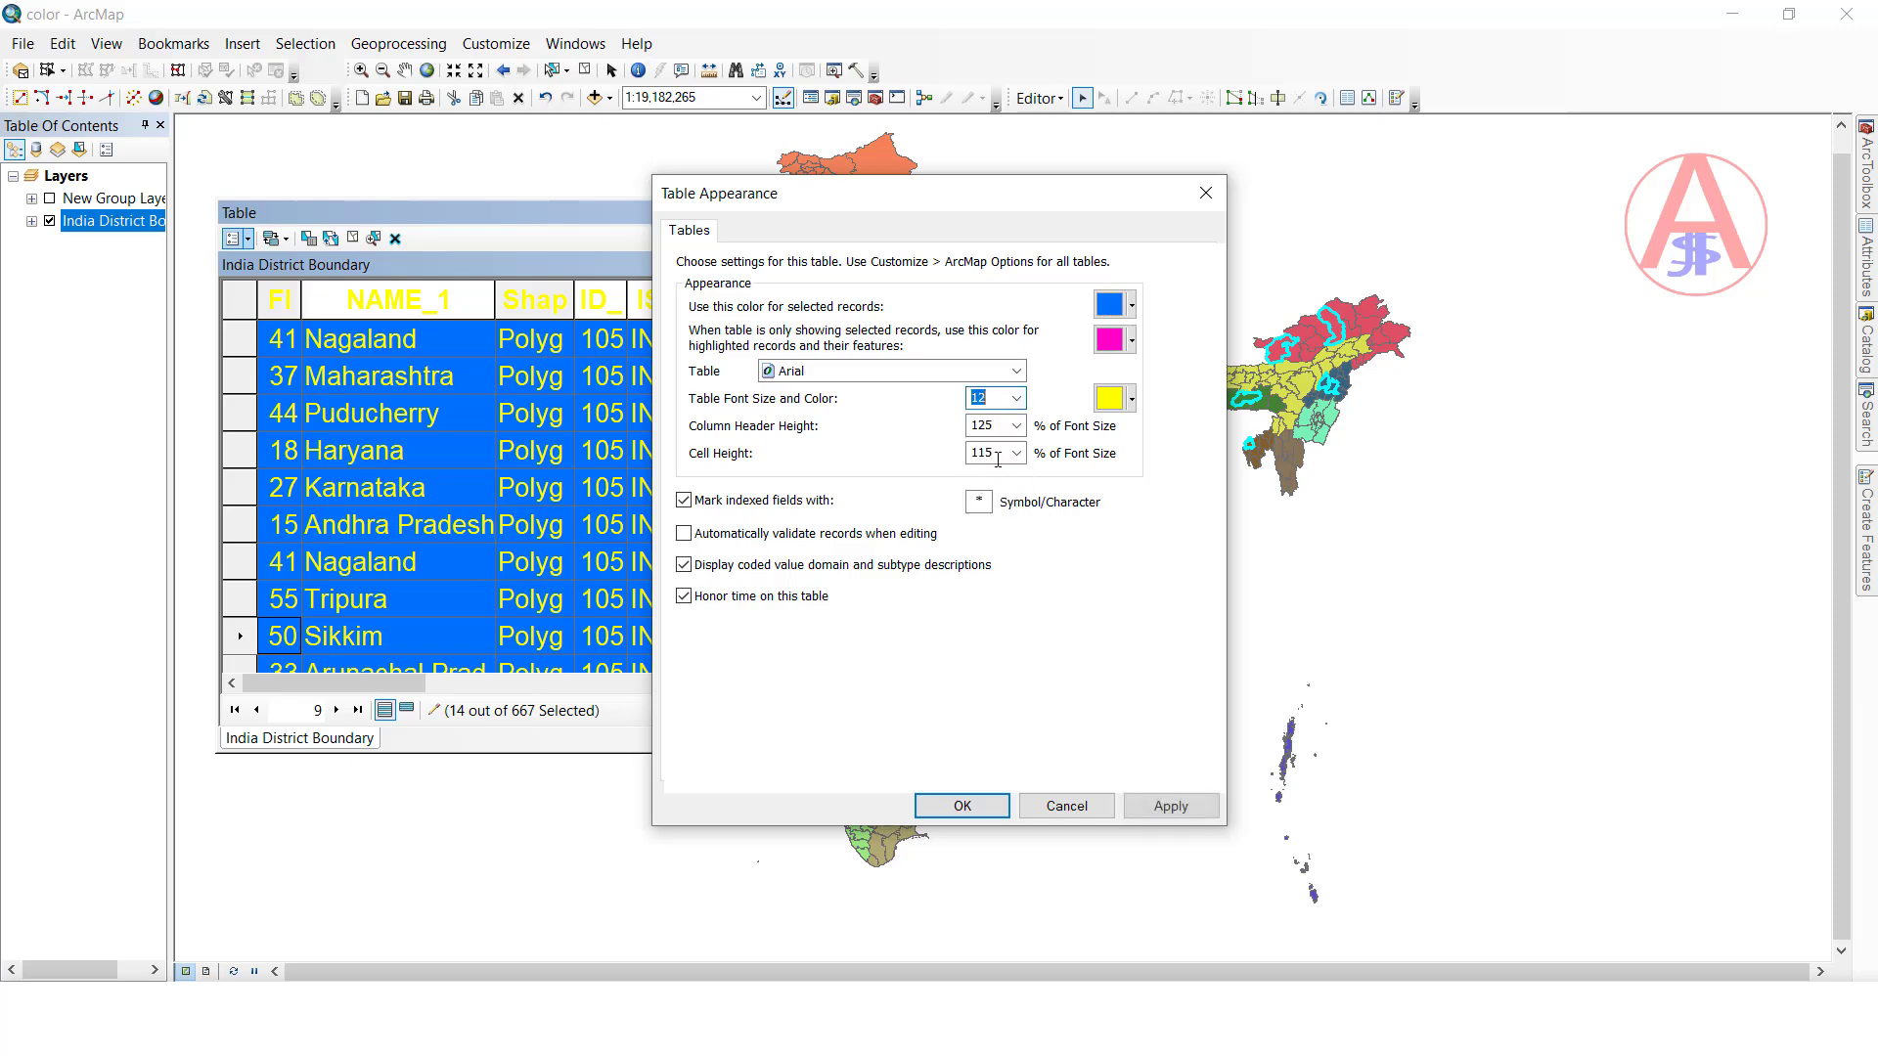
pyautogui.click(1132, 399)
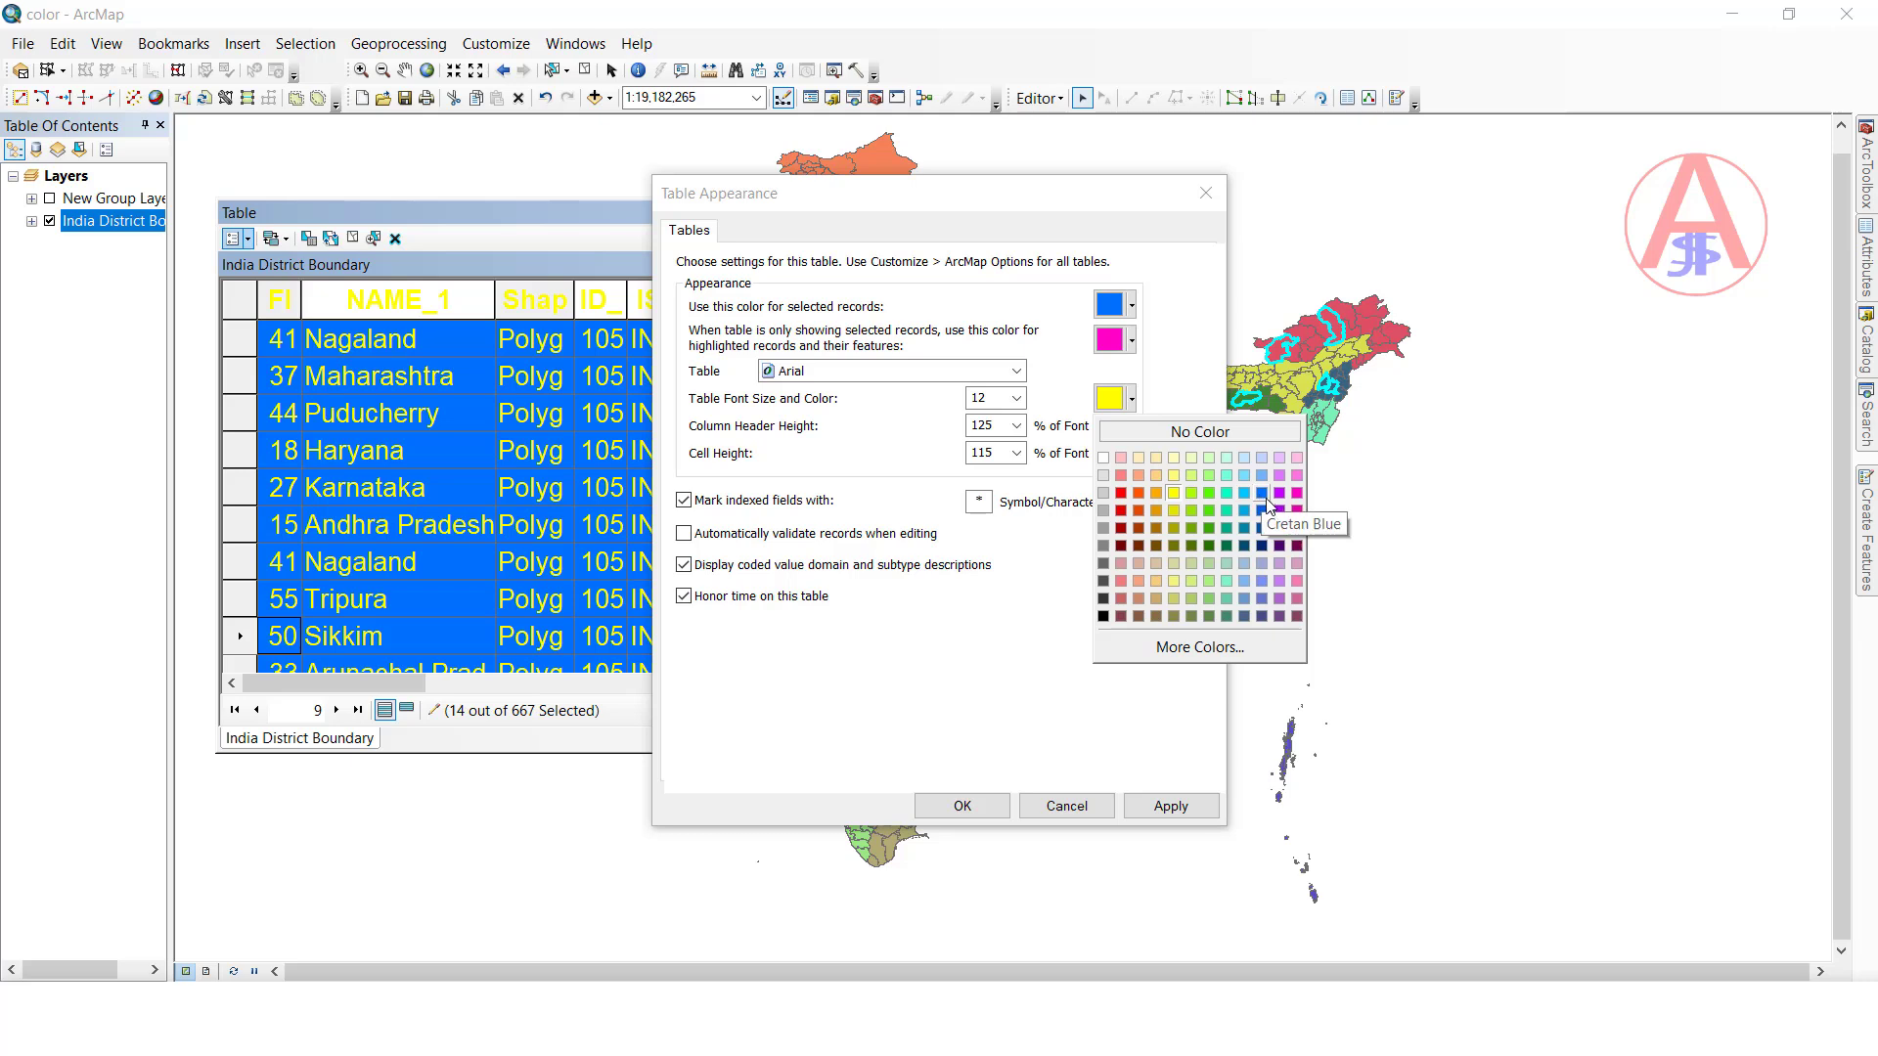
pyautogui.click(1104, 616)
pyautogui.click(1135, 349)
pyautogui.click(1178, 427)
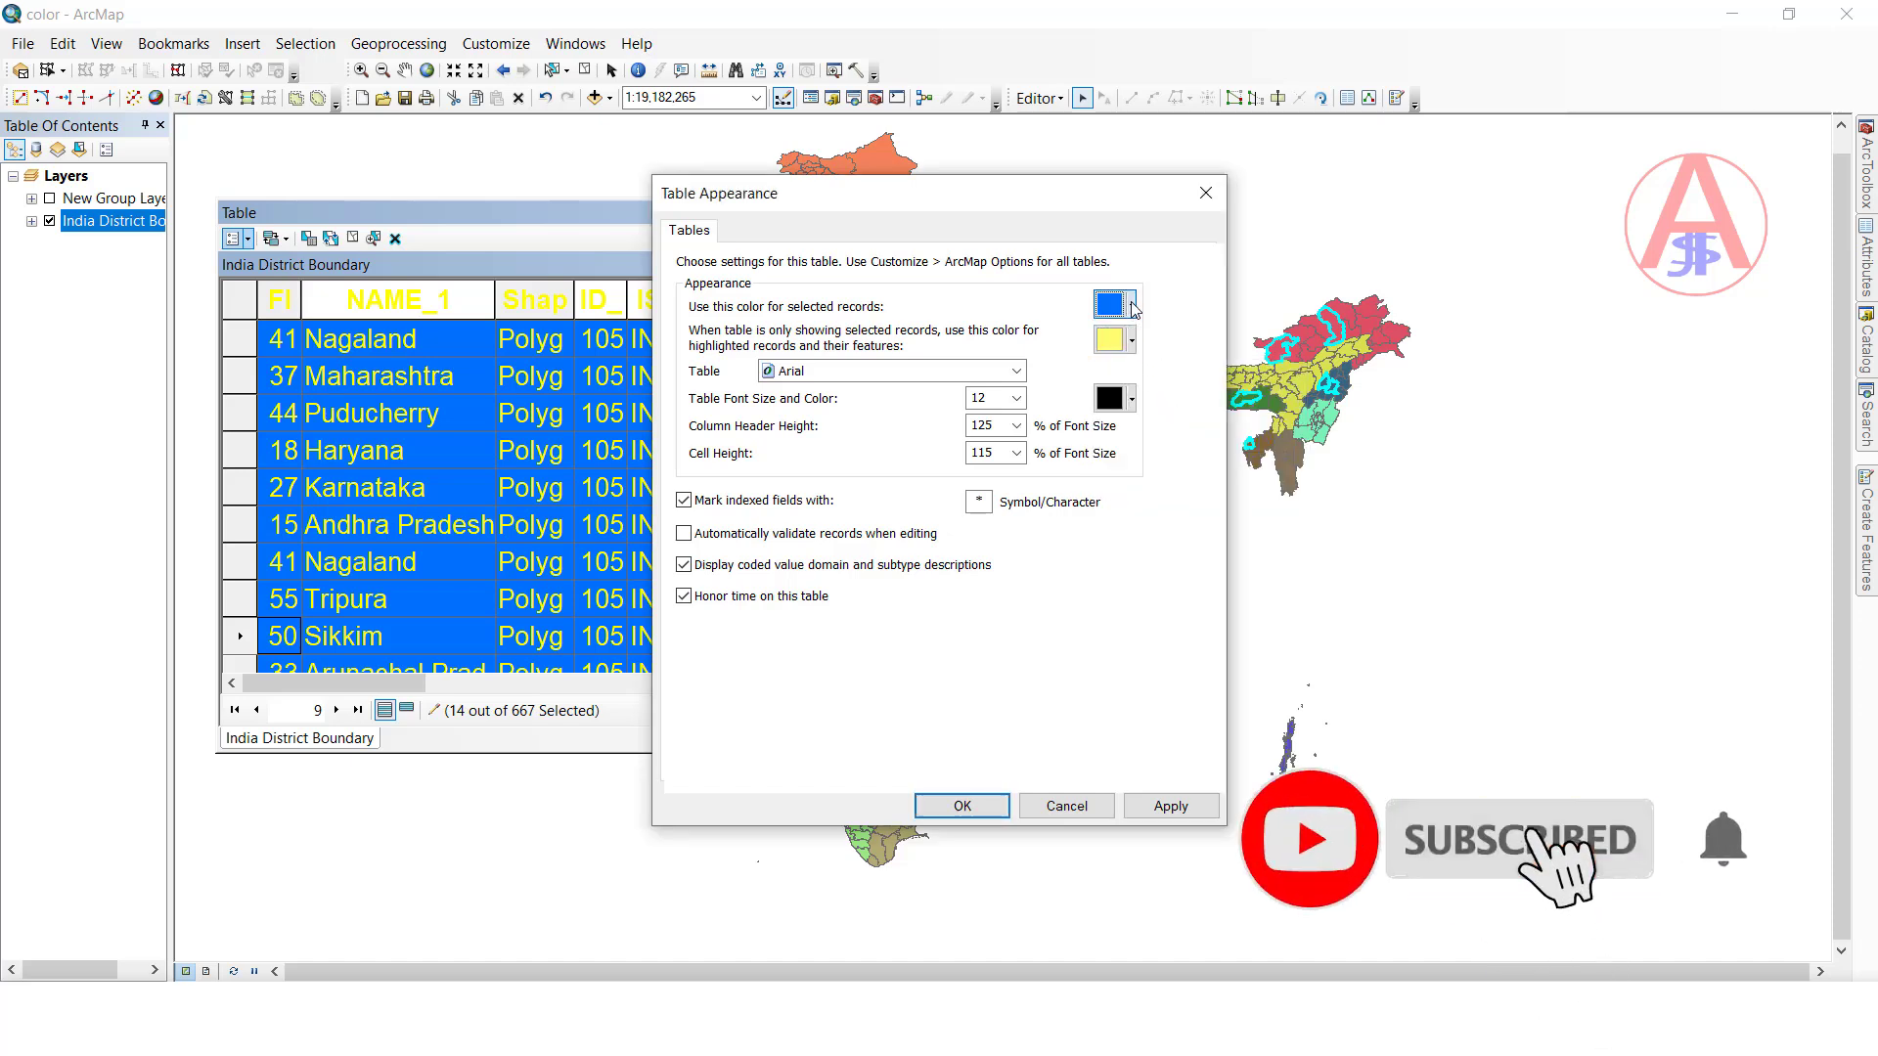
pyautogui.click(1132, 306)
pyautogui.click(1228, 380)
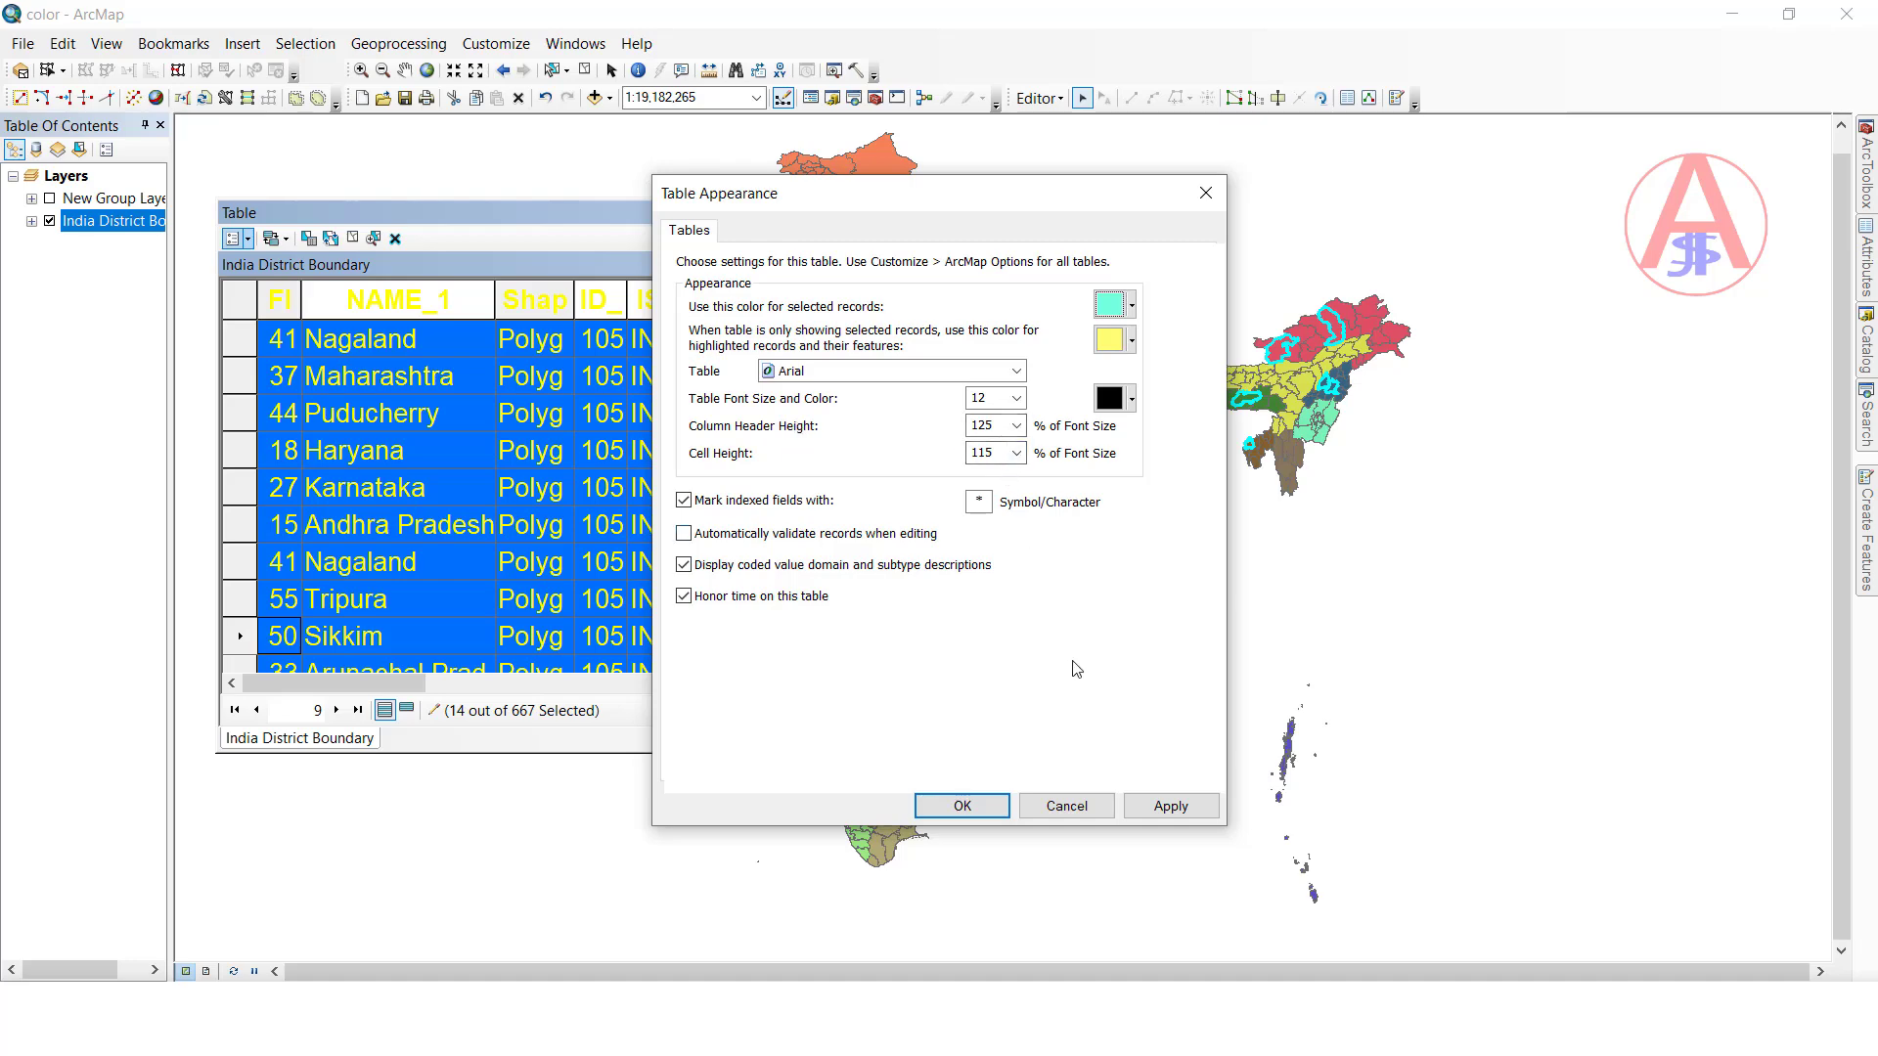
# Step: Apply the 12 pt black, yellow and cyan appearance and list only the 14 selected records
pyautogui.click(959, 812)
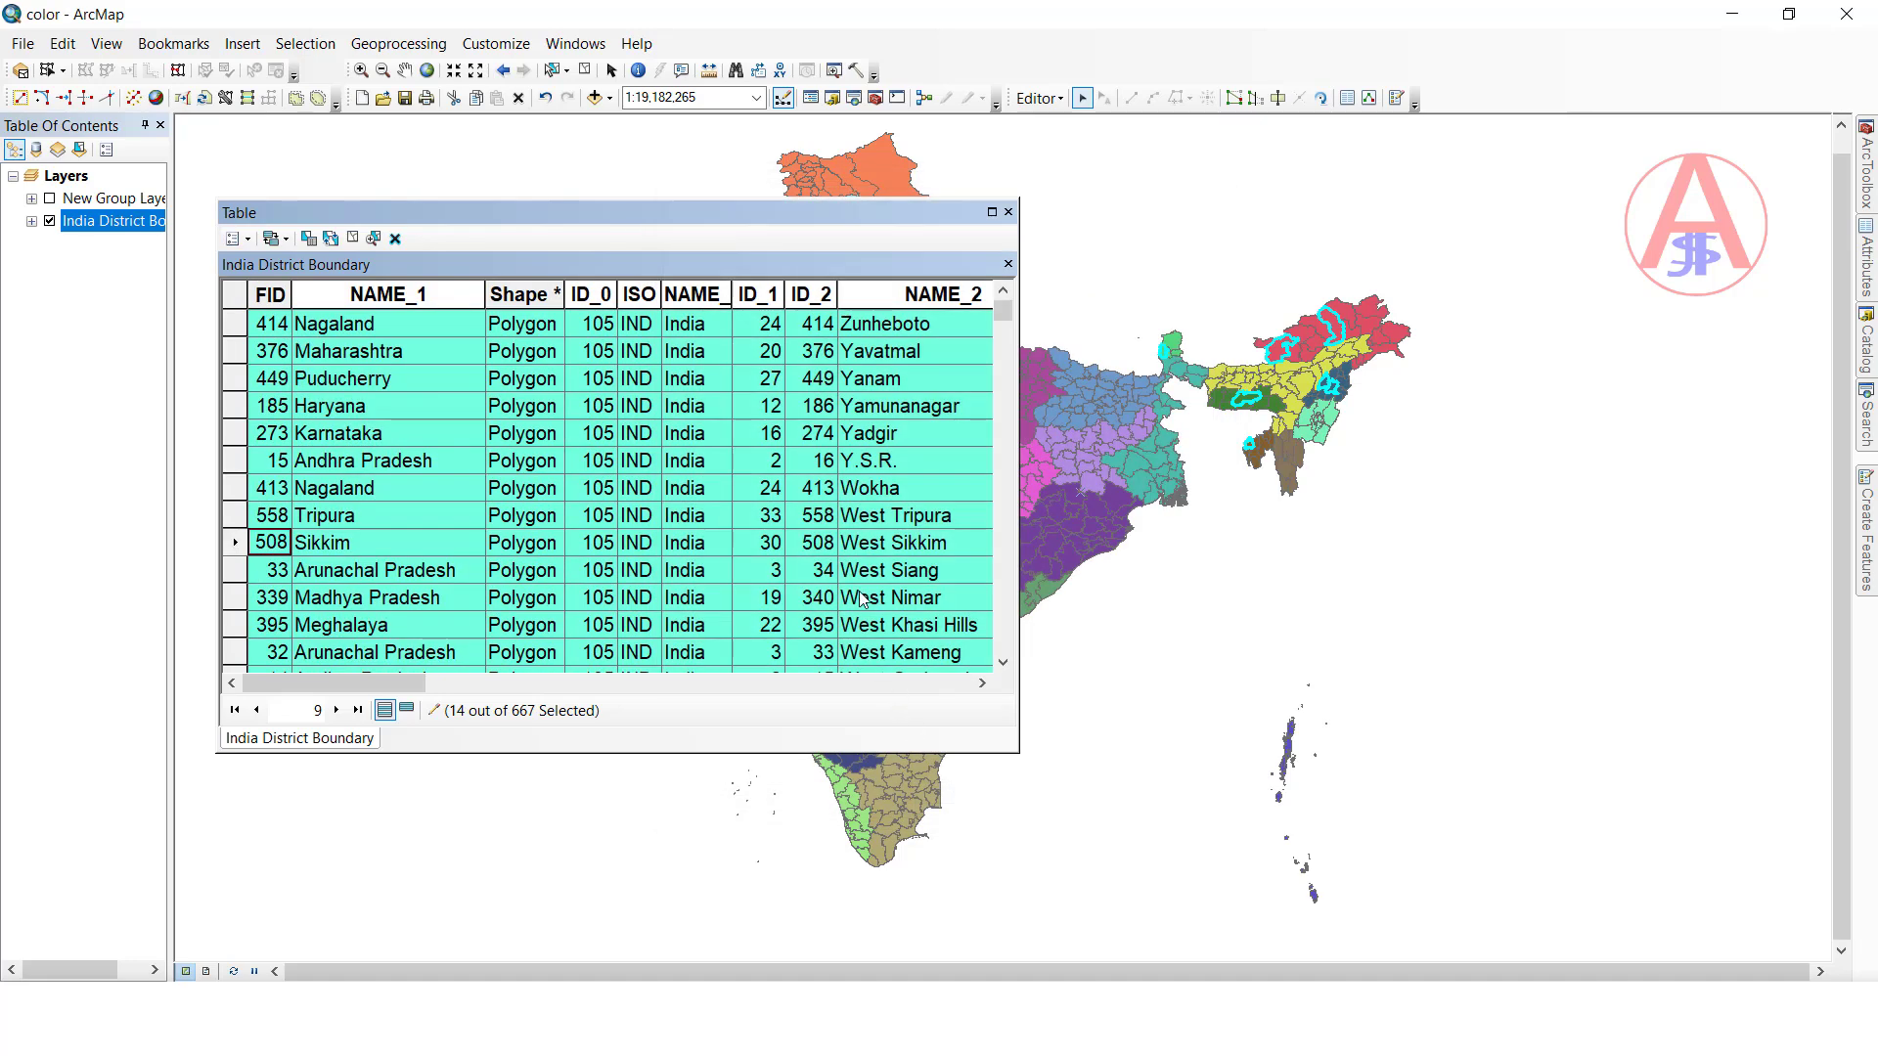
pyautogui.scroll(-1, 347, 384)
pyautogui.scroll(1, 348, 383)
pyautogui.click(406, 711)
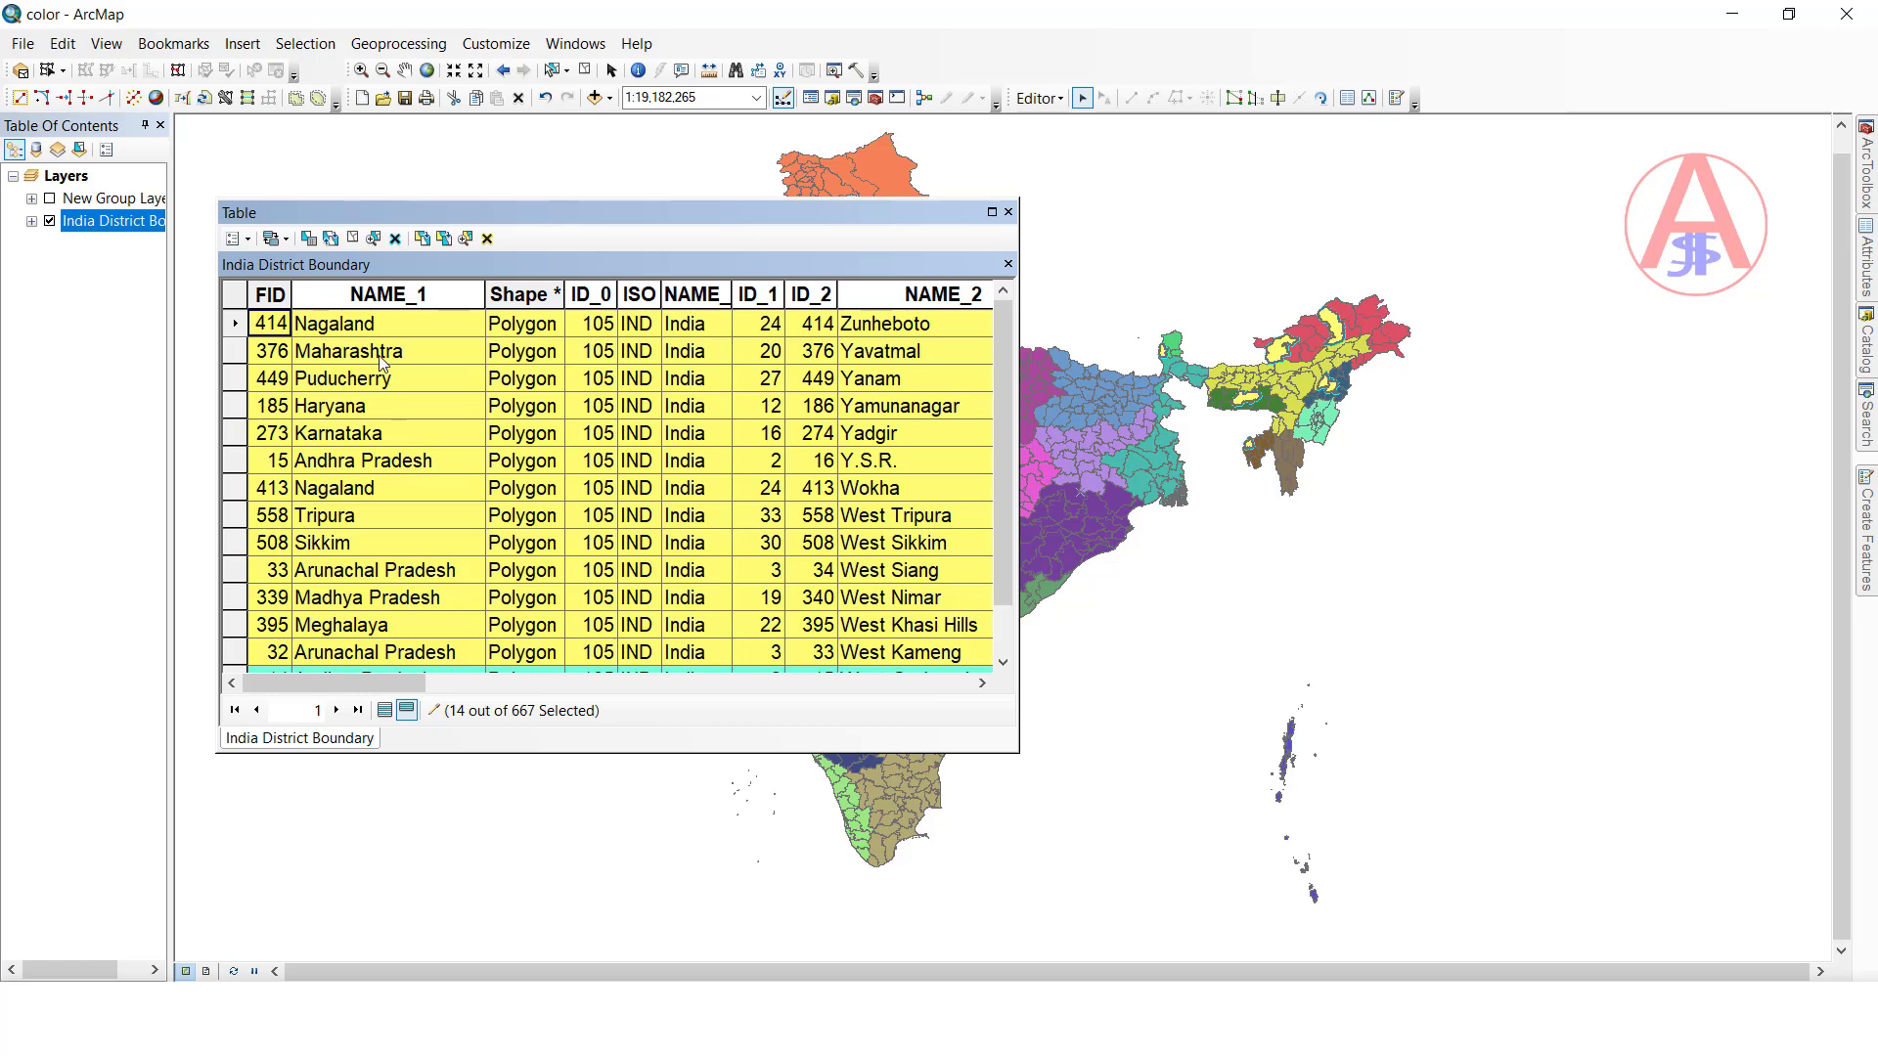